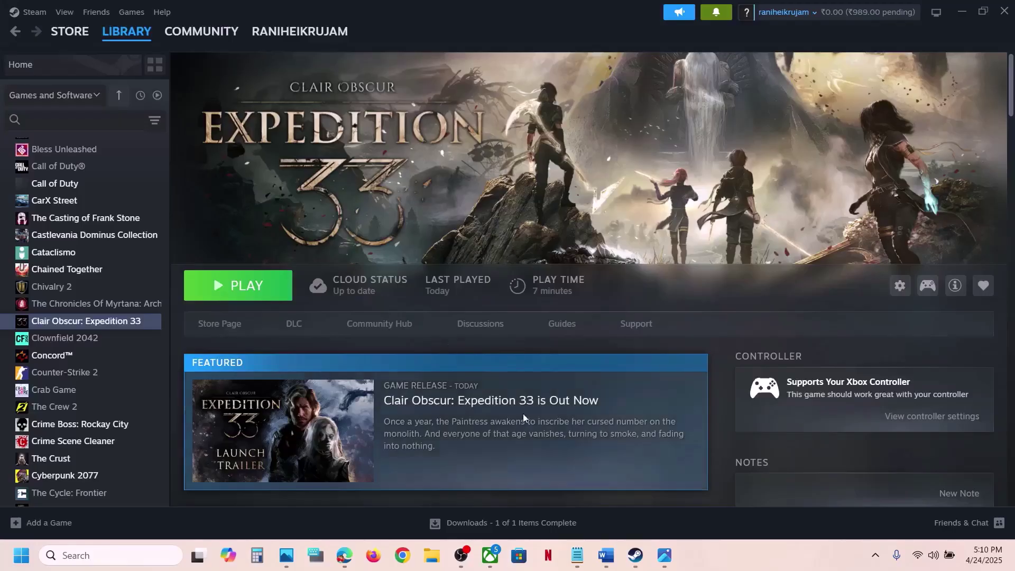
- Ensure the Steam Overlay while in-game is enabled in Steam's global In Game settings, and close the settings
{"action": "left_click", "coordinate": [606, 555]}
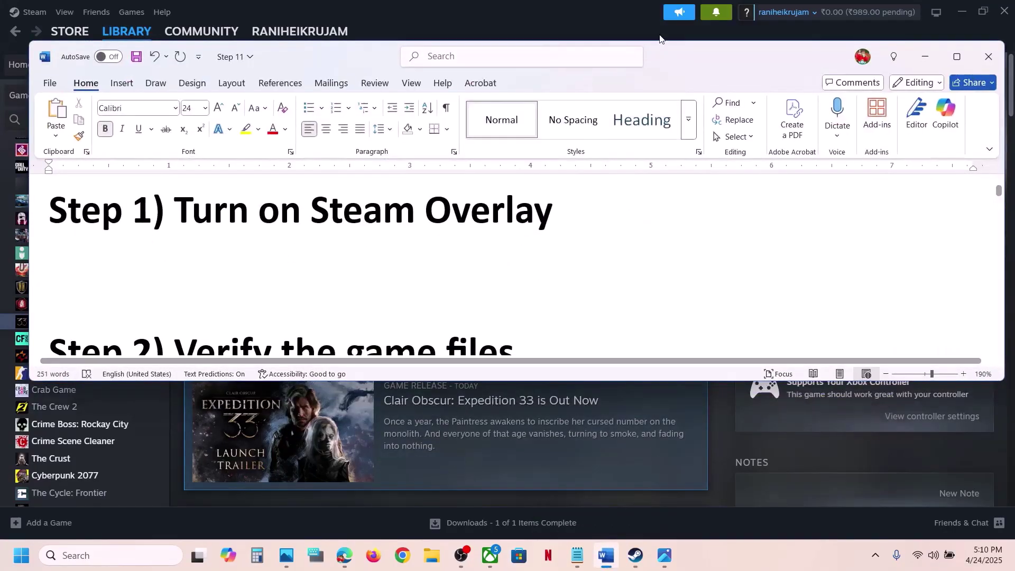
{"action": "left_click", "coordinate": [606, 554]}
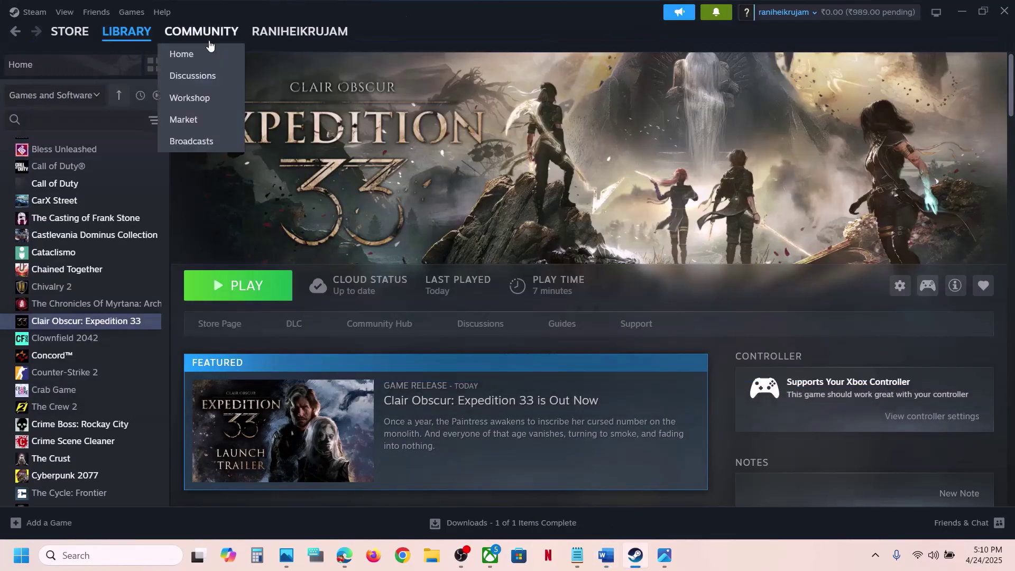
{"action": "left_click", "coordinate": [35, 15]}
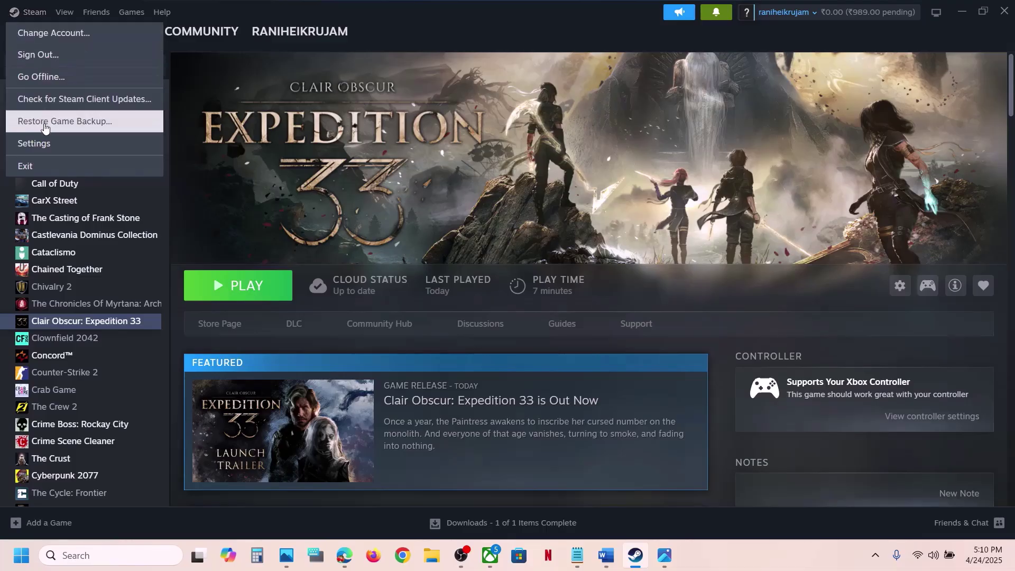
{"action": "left_click", "coordinate": [40, 148]}
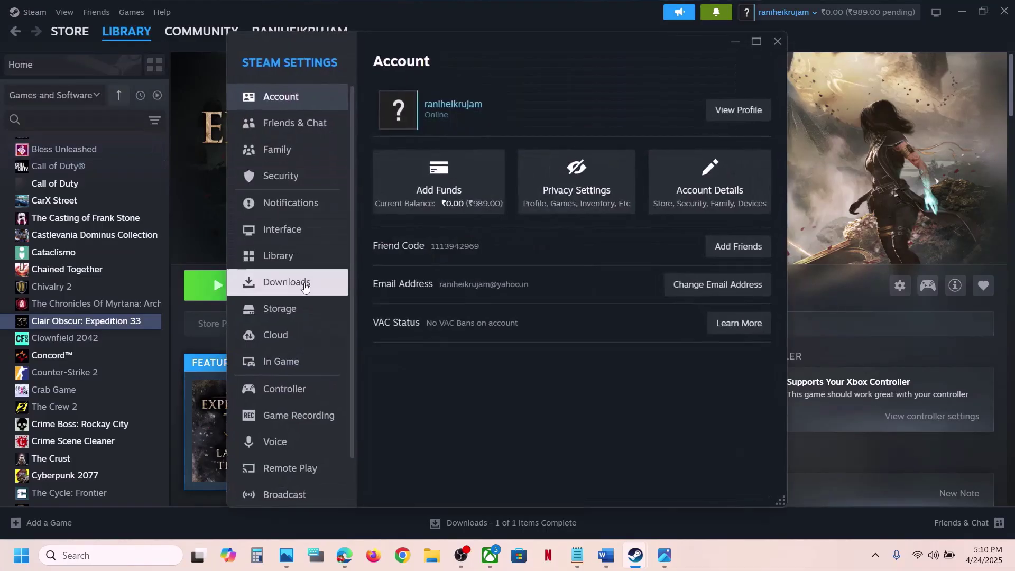
{"action": "left_click", "coordinate": [302, 365]}
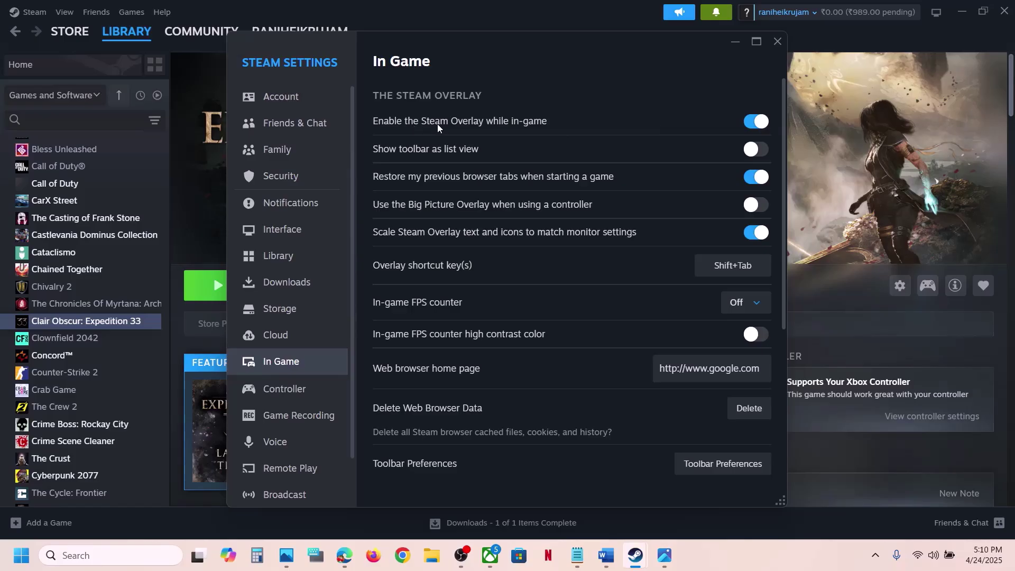
{"action": "left_click", "coordinate": [747, 124]}
{"action": "left_click", "coordinate": [763, 126]}
{"action": "left_click", "coordinate": [778, 41]}
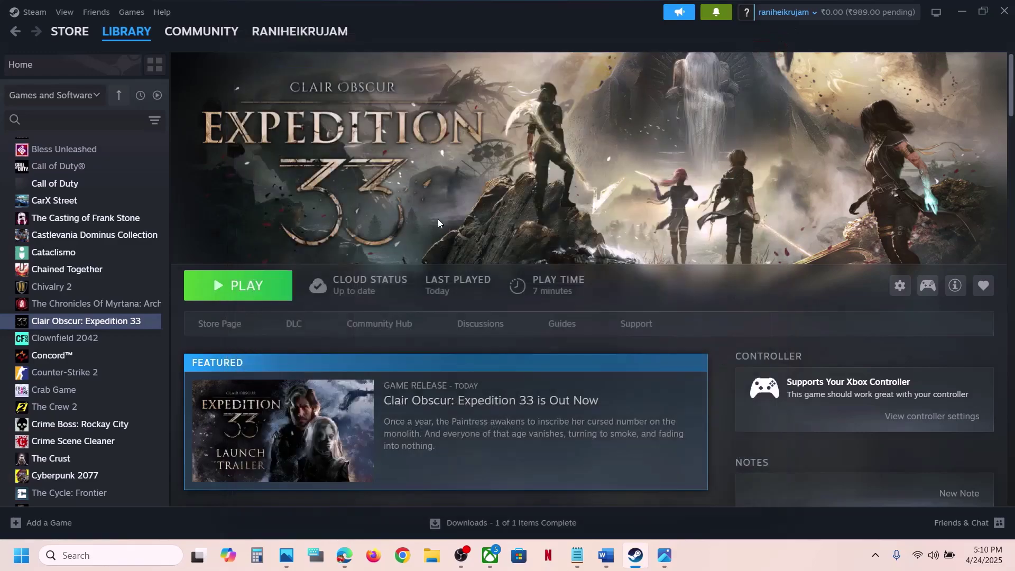
- Ensure the Steam Overlay while in-game is enabled in the properties of Clair Obscur: Expedition 33
{"action": "right_click", "coordinate": [121, 323]}
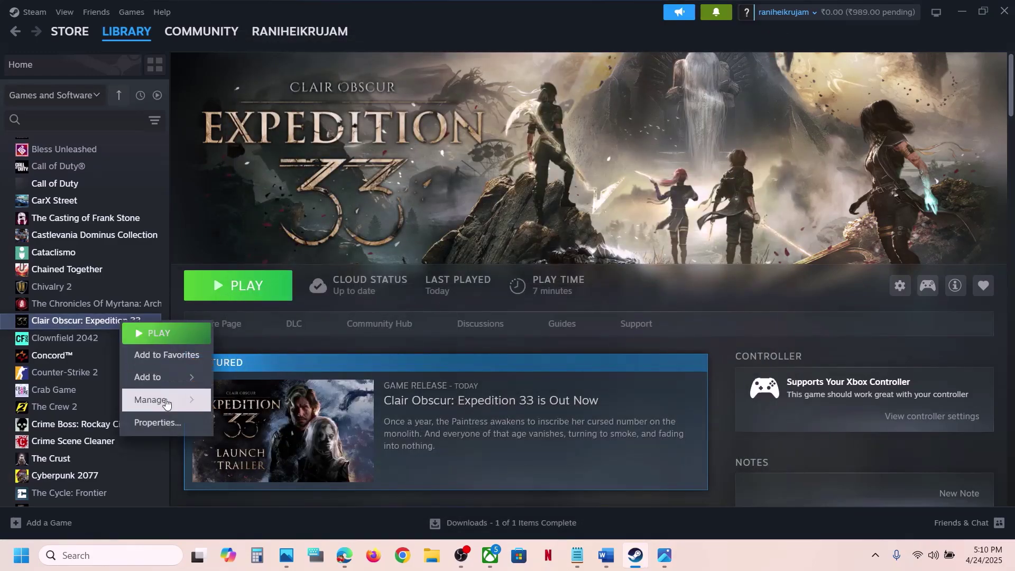
{"action": "left_click", "coordinate": [159, 421]}
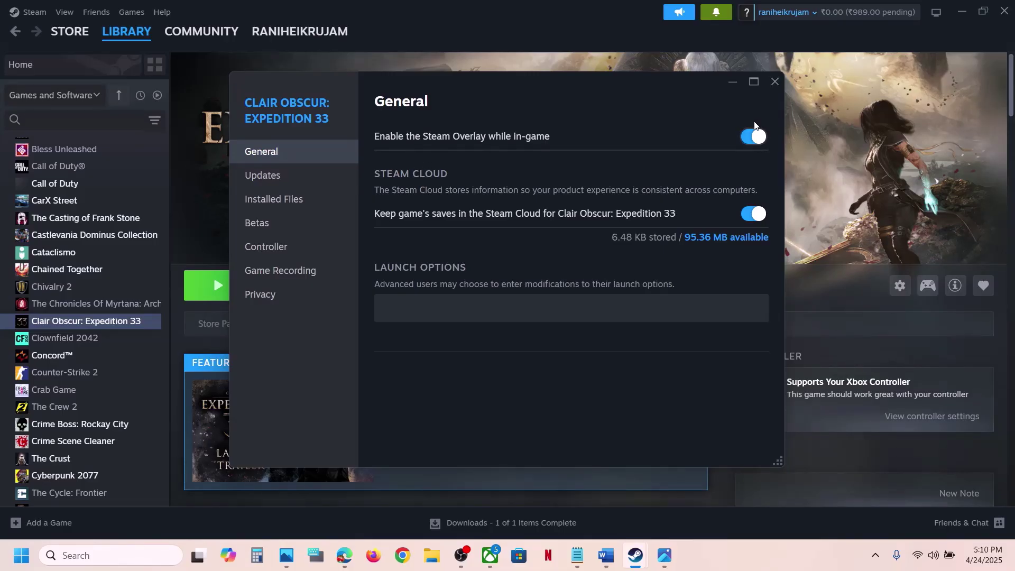
{"action": "left_click", "coordinate": [750, 137]}
{"action": "left_click", "coordinate": [775, 81]}
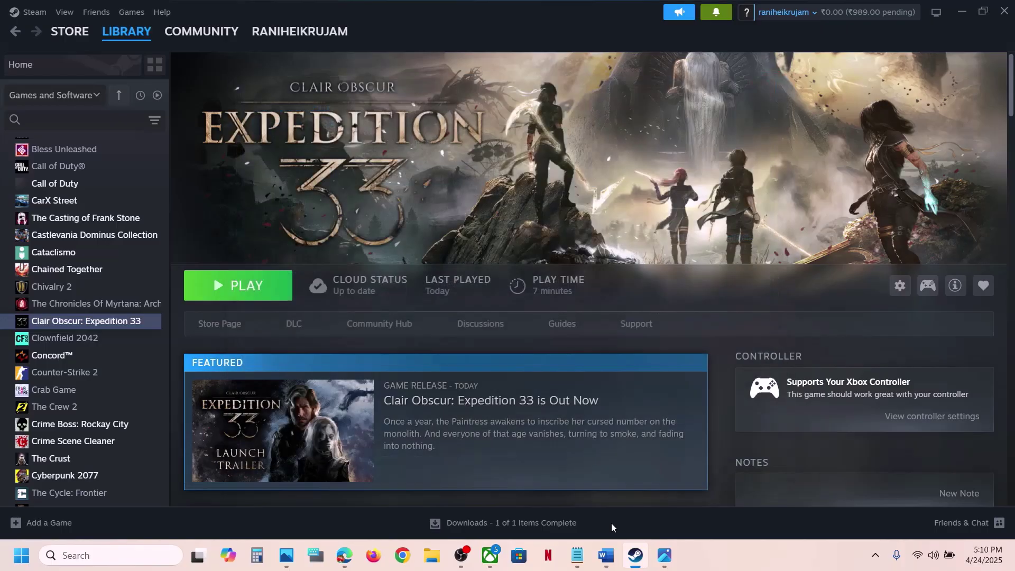
- Consult Step 2 of the Word notes and view the file verification option in Clair Obscur: Expedition 33's Installed Files properties
{"action": "left_click", "coordinate": [607, 556]}
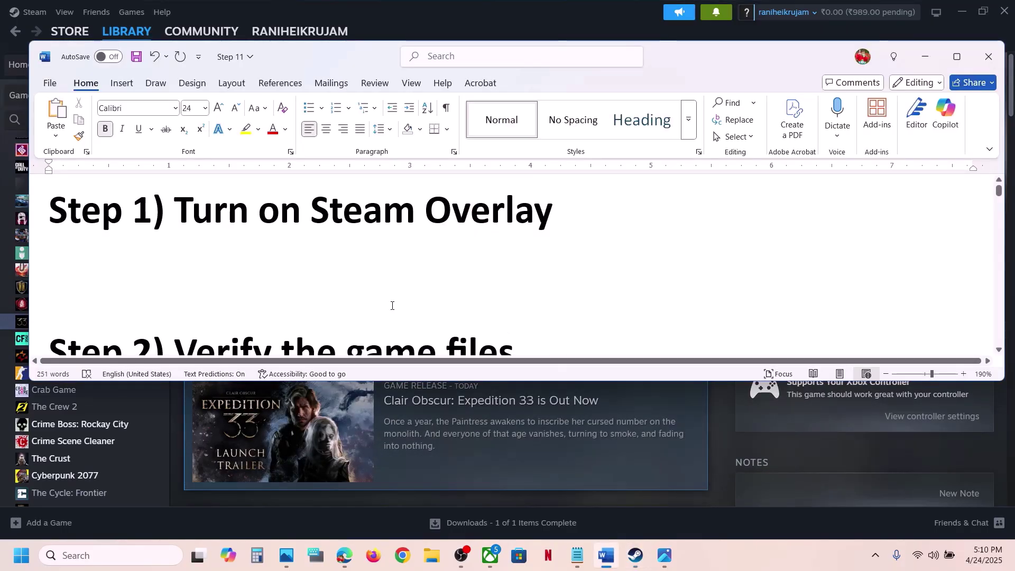
{"action": "scroll", "coordinate": [392, 305], "scroll_direction": "down", "scroll_amount": 3}
{"action": "left_click", "coordinate": [502, 28]}
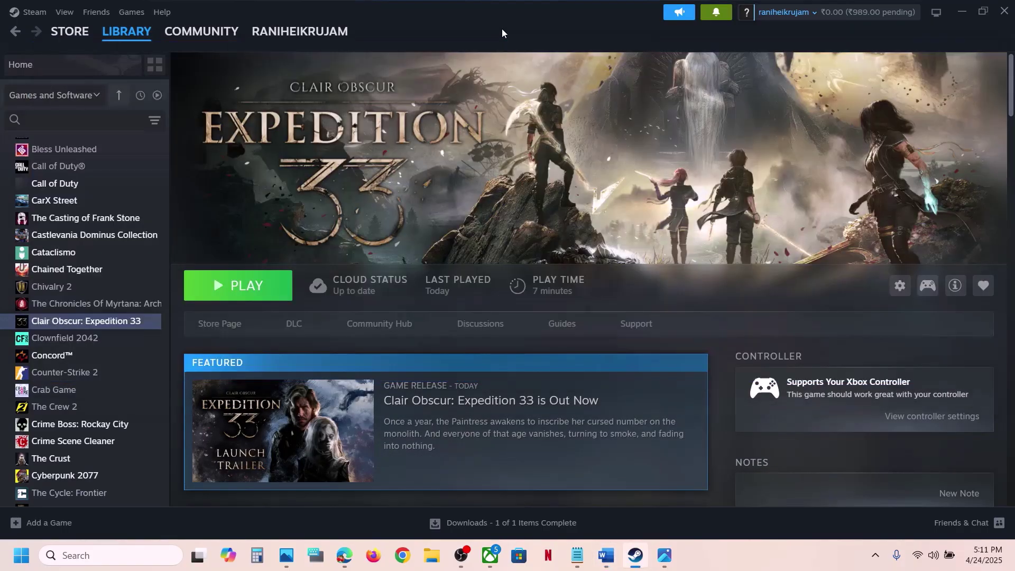
{"action": "right_click", "coordinate": [118, 321]}
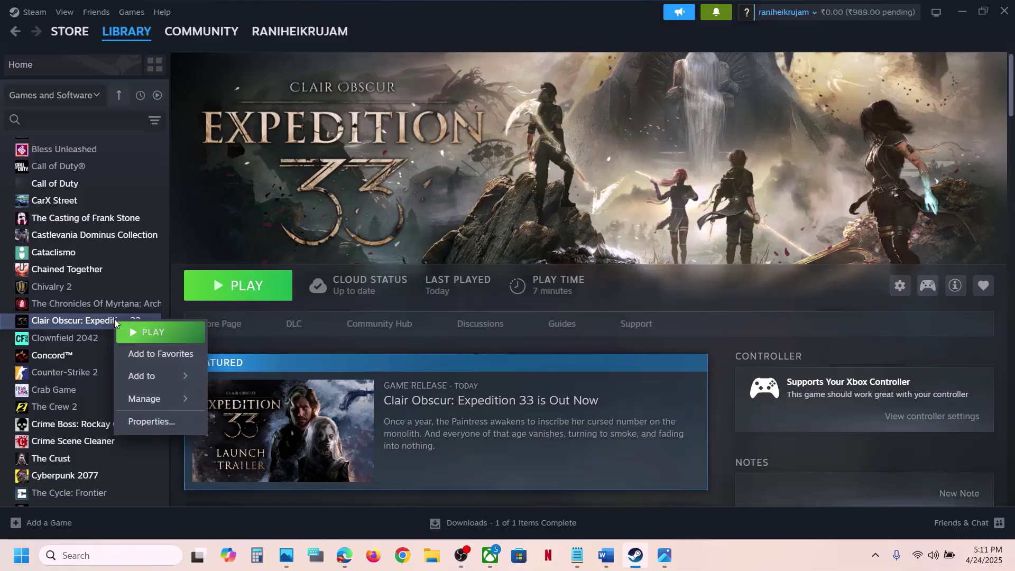
{"action": "left_click", "coordinate": [152, 422]}
{"action": "left_click", "coordinate": [301, 205]}
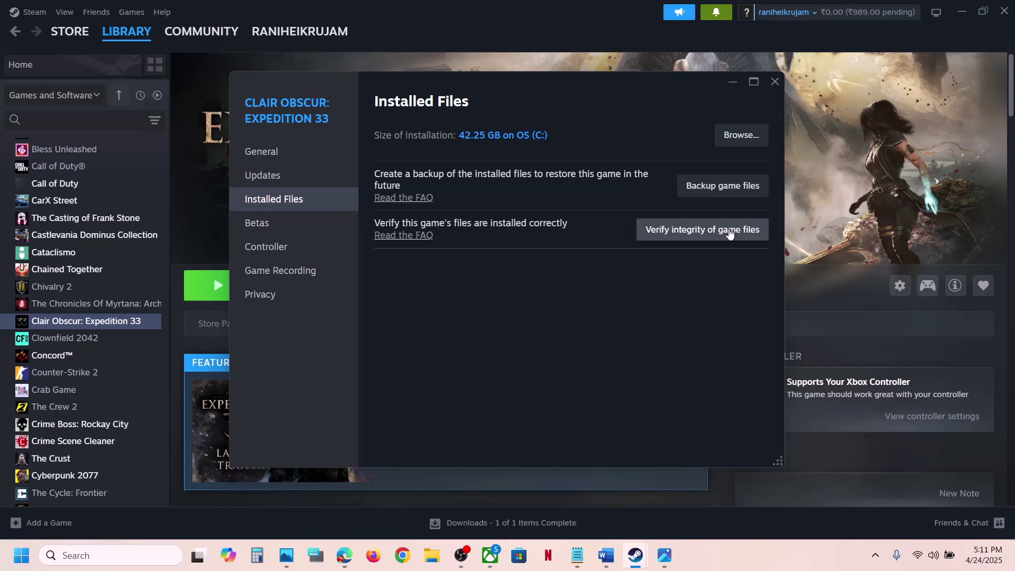
{"action": "left_click", "coordinate": [799, 218]}
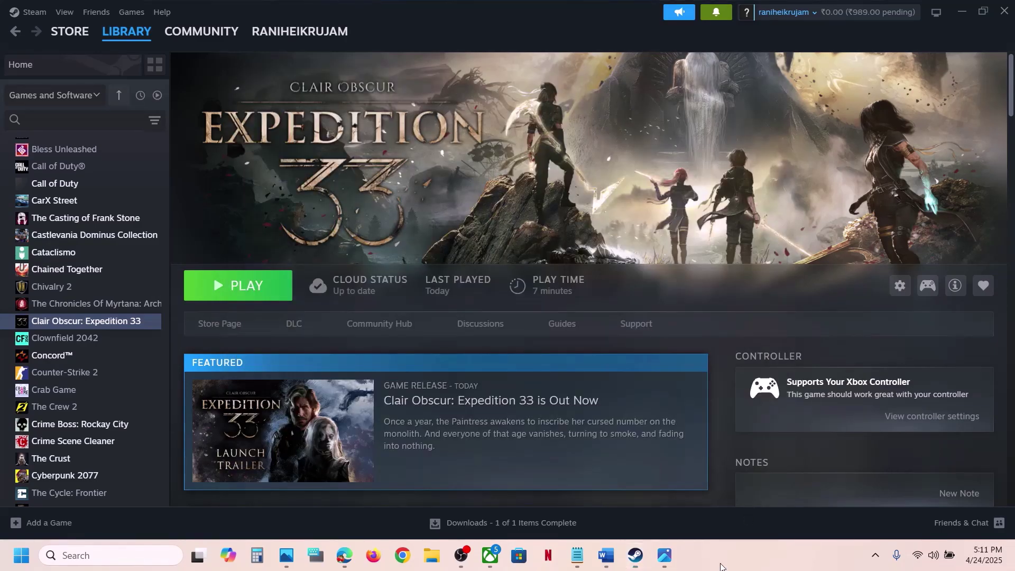
- Read Step 3 of the Word notes about restarting Steam and look up the exit option in Steam
{"action": "left_click", "coordinate": [605, 555]}
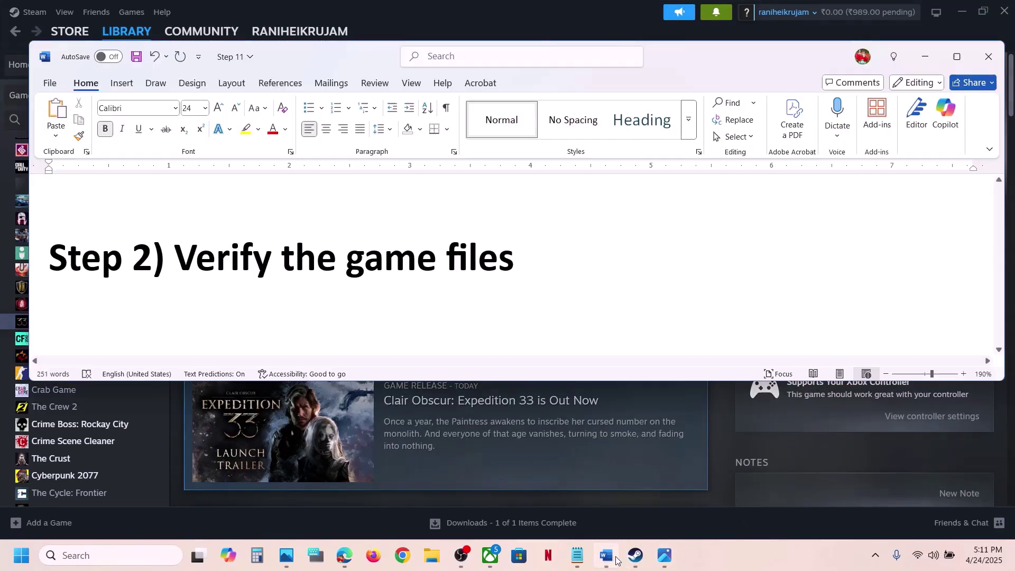
{"action": "scroll", "coordinate": [431, 223], "scroll_direction": "down", "scroll_amount": 5}
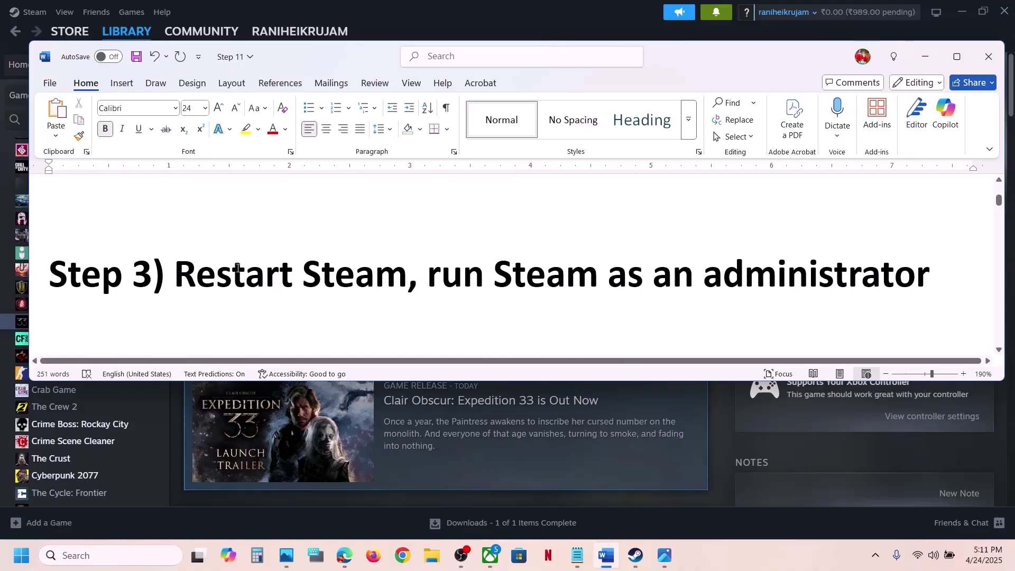
{"action": "left_click_drag", "start_coordinate": [175, 273], "coordinate": [366, 260]}
{"action": "left_click", "coordinate": [469, 19]}
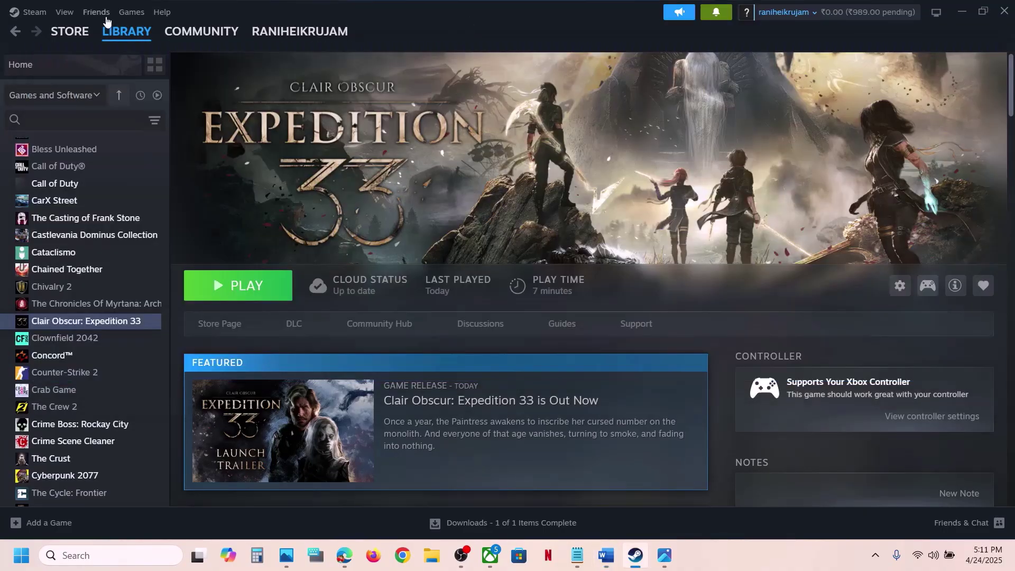
{"action": "left_click", "coordinate": [35, 11]}
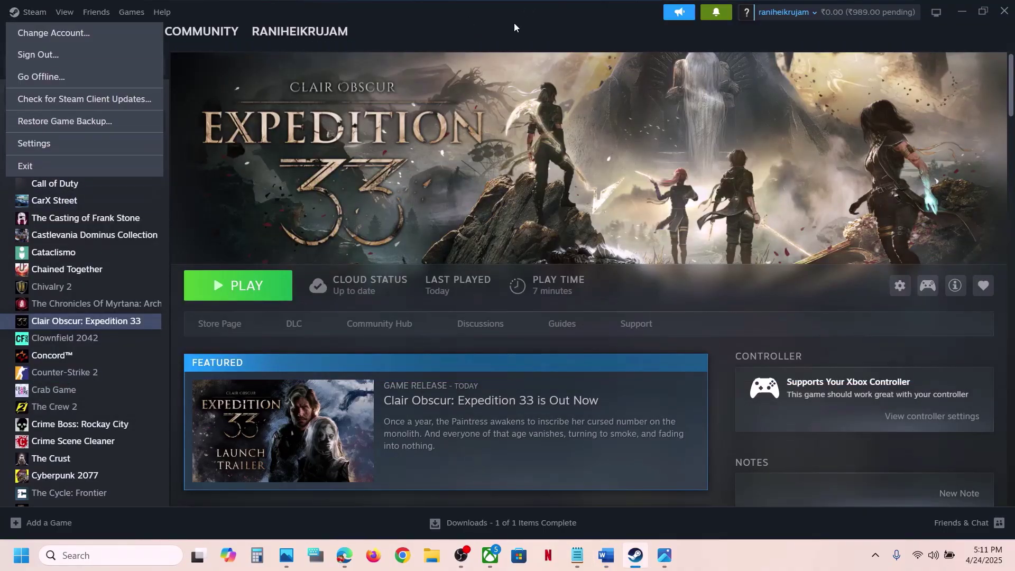
{"action": "left_click", "coordinate": [505, 38]}
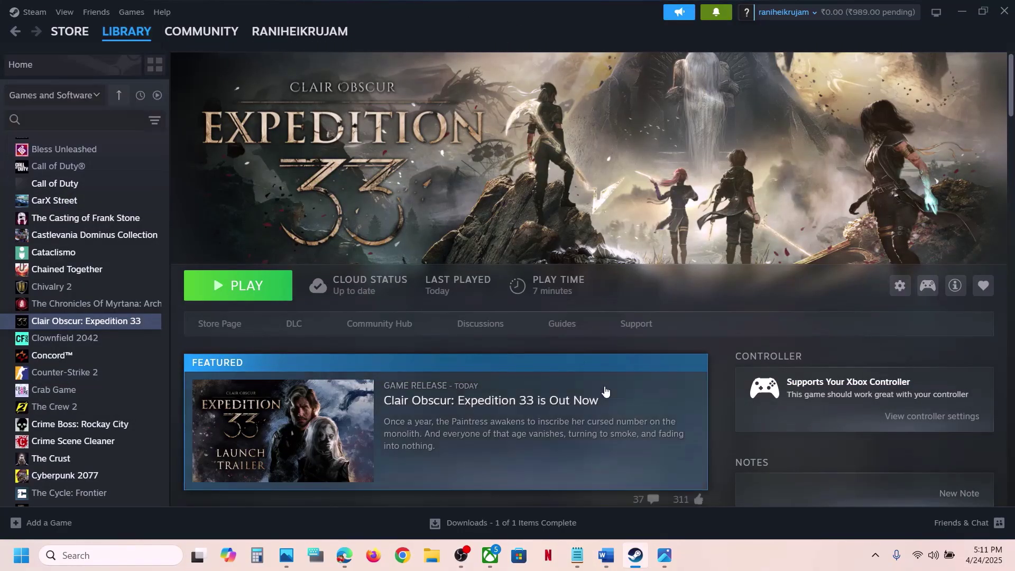
- Following the rest of Step 3, search Windows for "steam" and run the Steam app as an administrator
{"action": "left_click", "coordinate": [606, 555]}
{"action": "left_click_drag", "start_coordinate": [428, 275], "coordinate": [809, 284]}
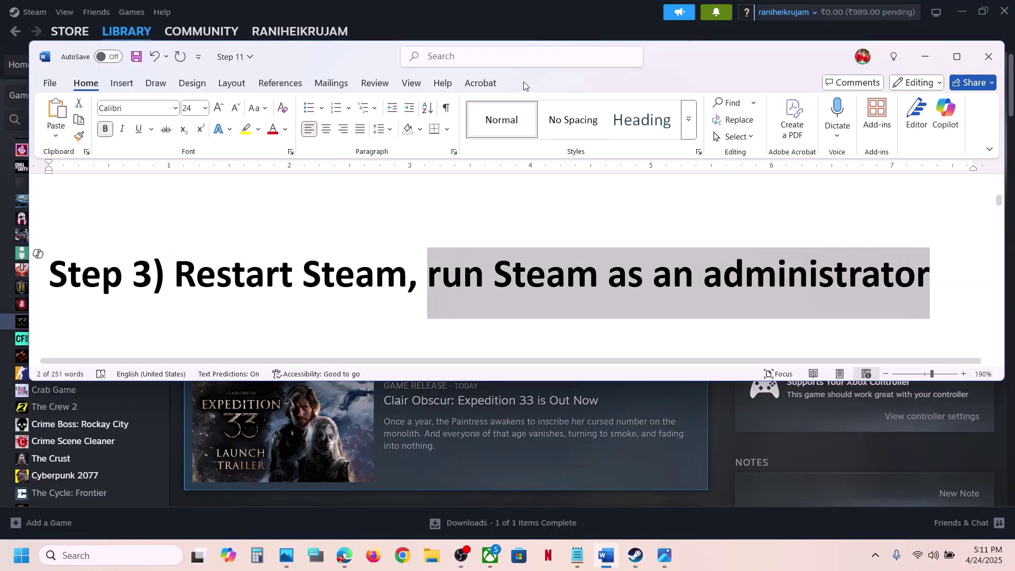
{"action": "left_click", "coordinate": [498, 22]}
{"action": "left_click", "coordinate": [35, 12]}
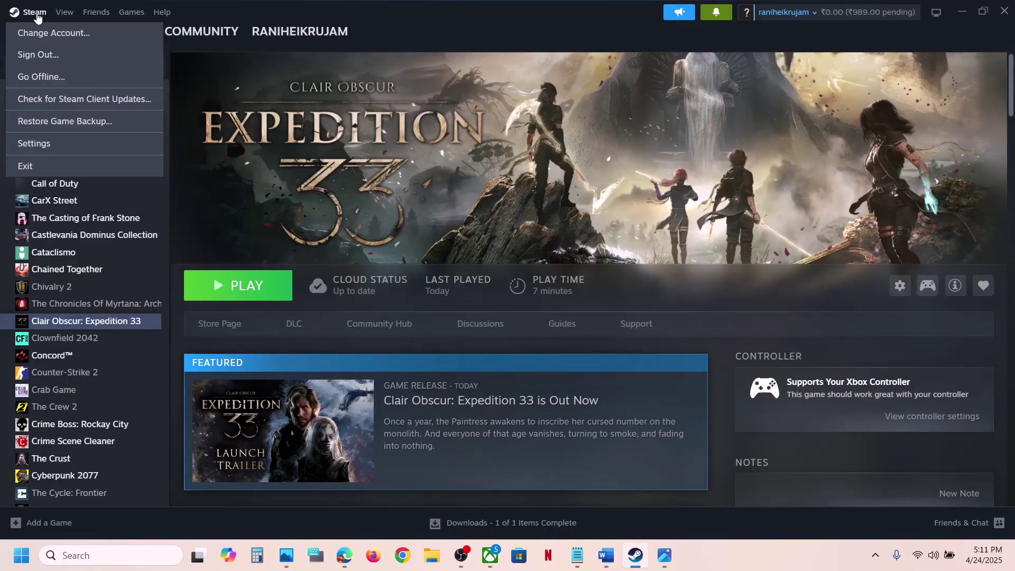
{"action": "left_click", "coordinate": [110, 556]}
{"action": "type", "text": "steam"}
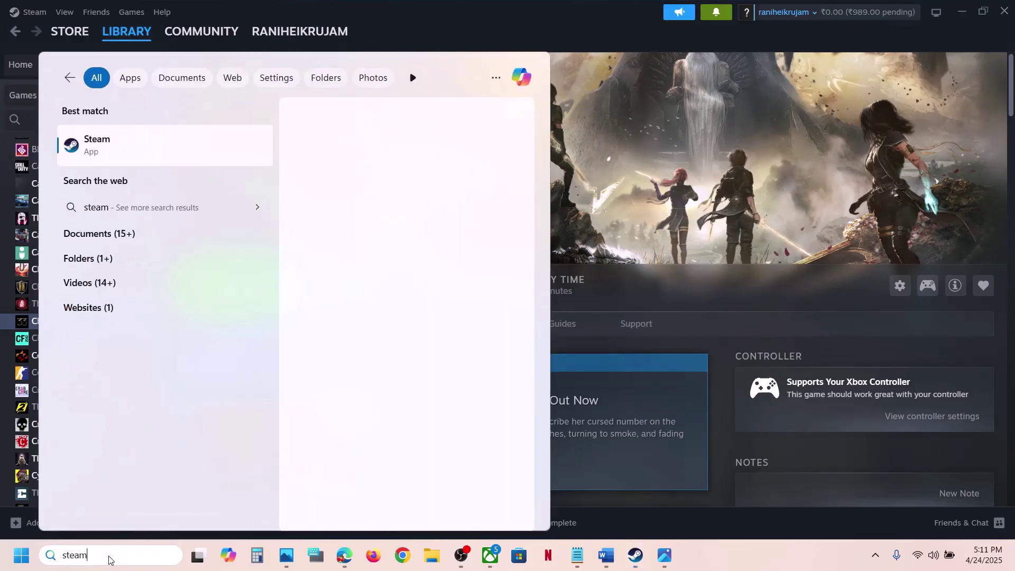
{"action": "right_click", "coordinate": [135, 137]}
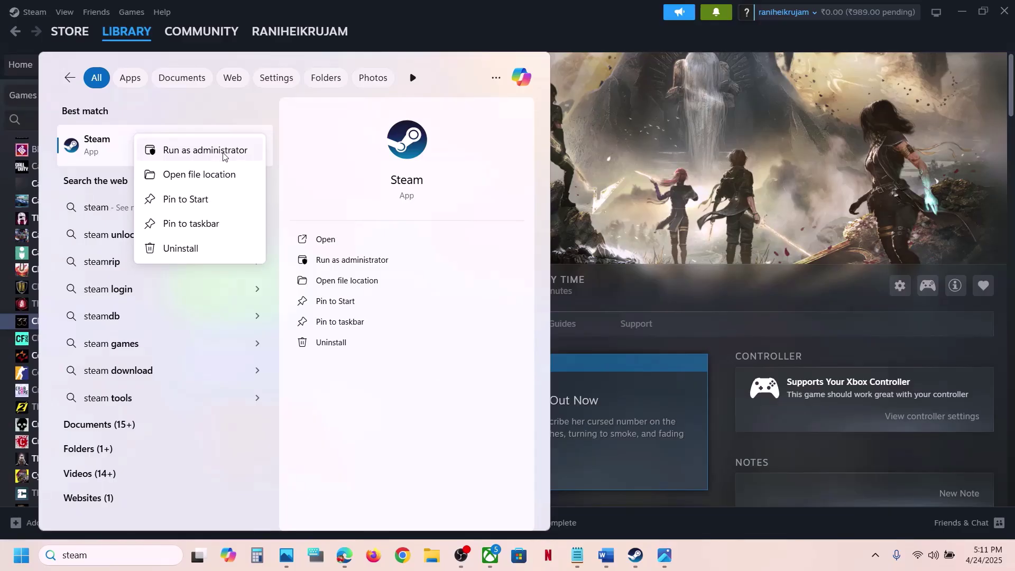
{"action": "left_click", "coordinate": [225, 151]}
- Read Step 4 of the Word notes about allowing the game exe file through the antivirus program, Windows Security and firewall
{"action": "left_click", "coordinate": [606, 555]}
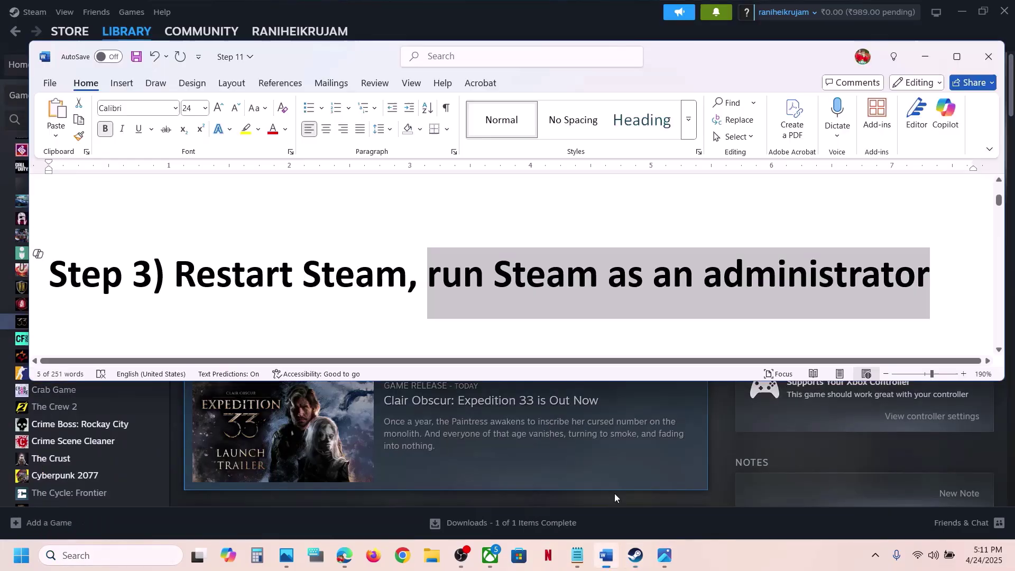
{"action": "scroll", "coordinate": [426, 245], "scroll_direction": "down", "scroll_amount": 5}
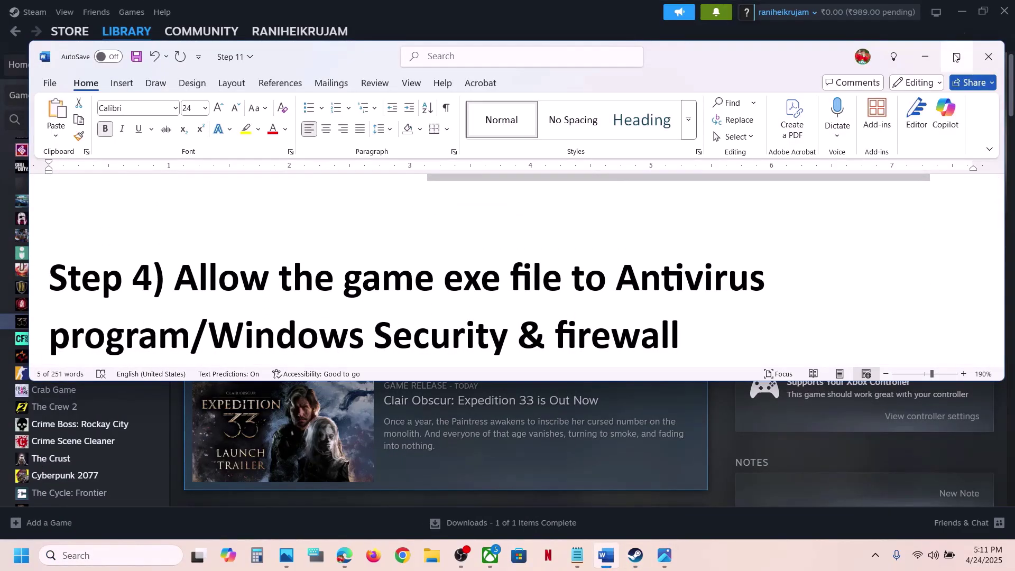
{"action": "left_click", "coordinate": [955, 57]}
{"action": "scroll", "coordinate": [205, 349], "scroll_direction": "up", "scroll_amount": 2}
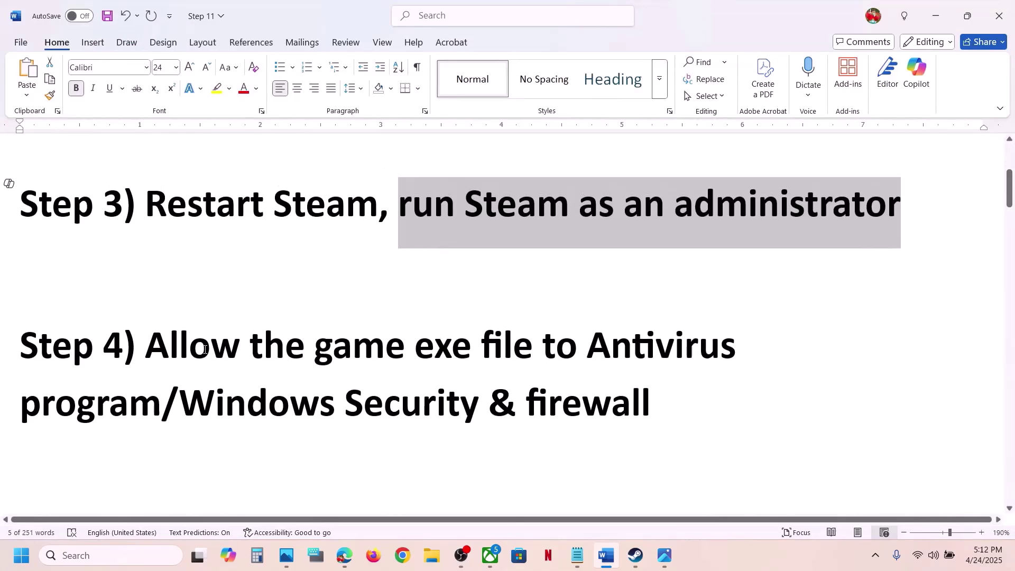
{"action": "left_click_drag", "start_coordinate": [170, 349], "coordinate": [122, 406]}
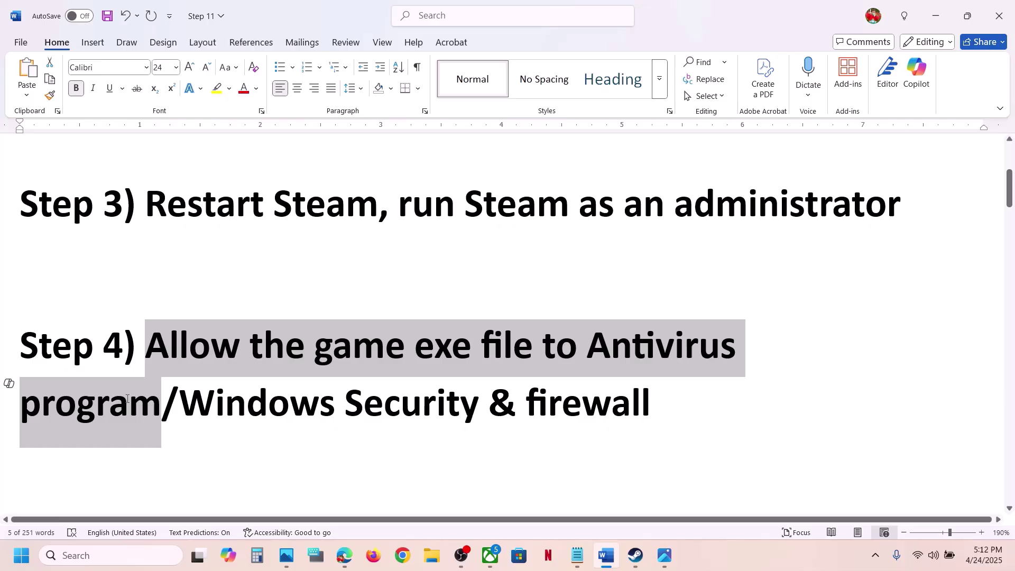
{"action": "left_click_drag", "start_coordinate": [127, 399], "coordinate": [562, 407]}
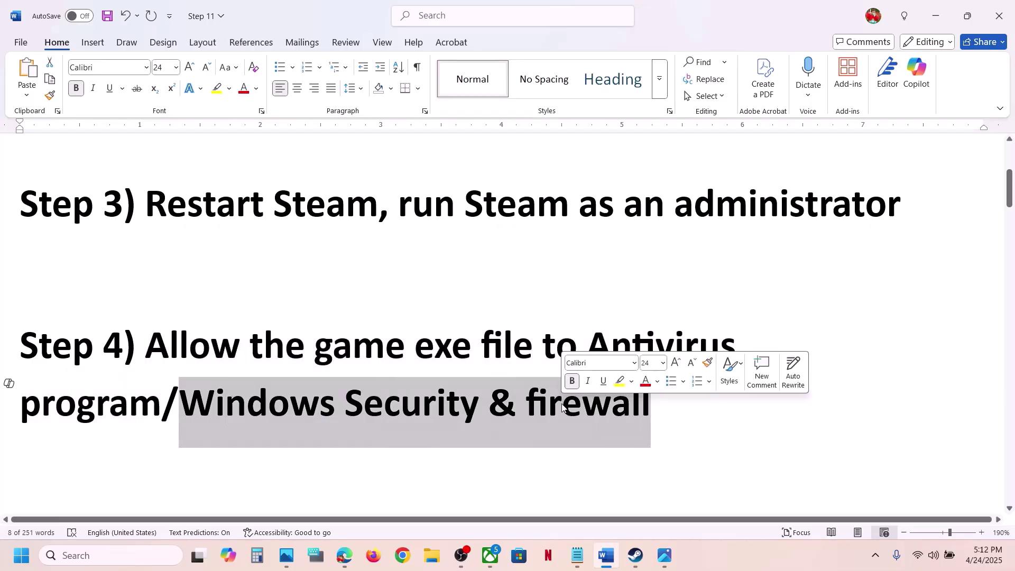
- Switch to Windows Settings and open Virus & threat protection from the Windows Security page
{"action": "key", "text": "super+i"}
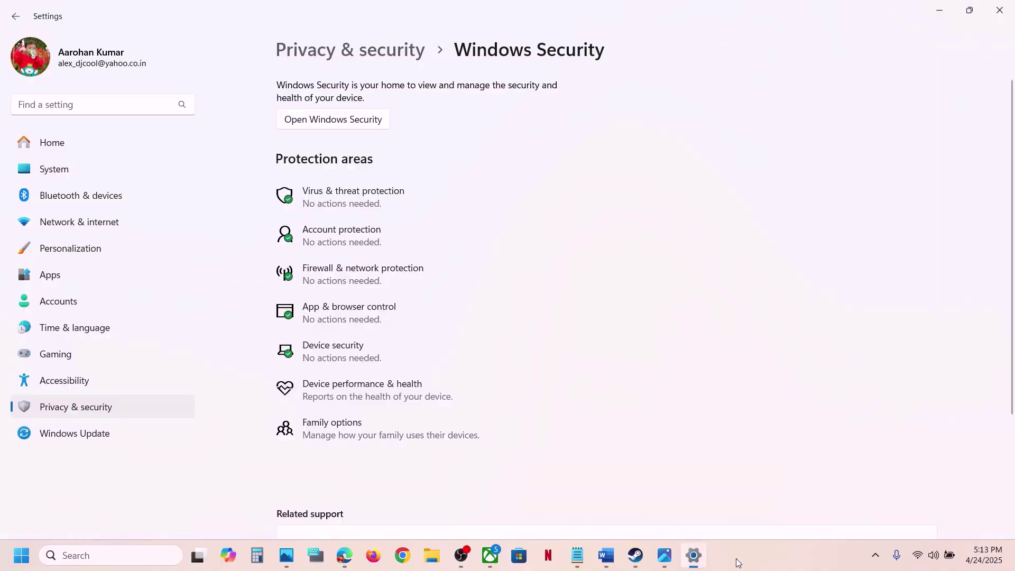
{"action": "left_click", "coordinate": [83, 407]}
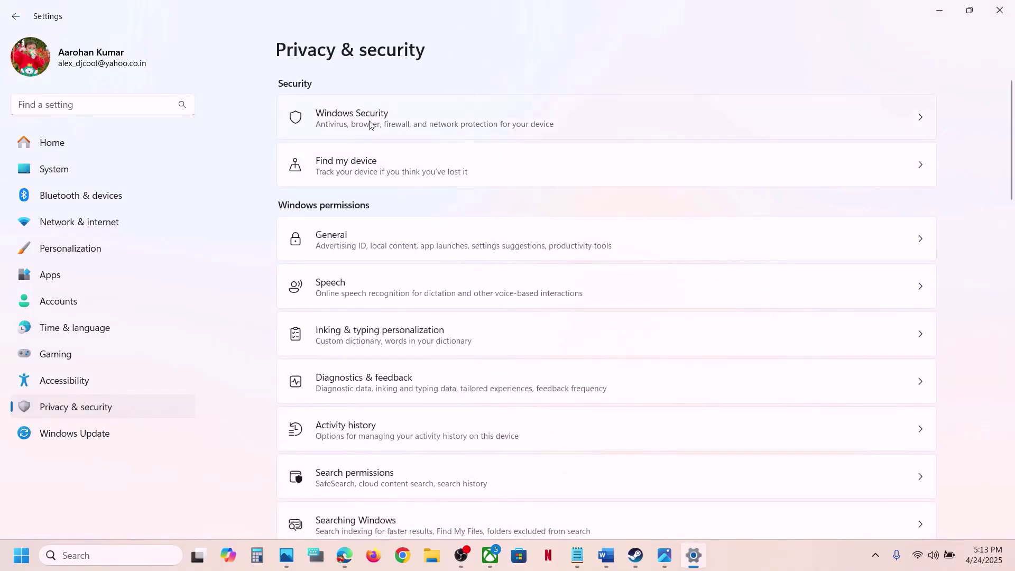
{"action": "left_click", "coordinate": [370, 125]}
{"action": "scroll", "coordinate": [413, 237], "scroll_direction": "down", "scroll_amount": 1}
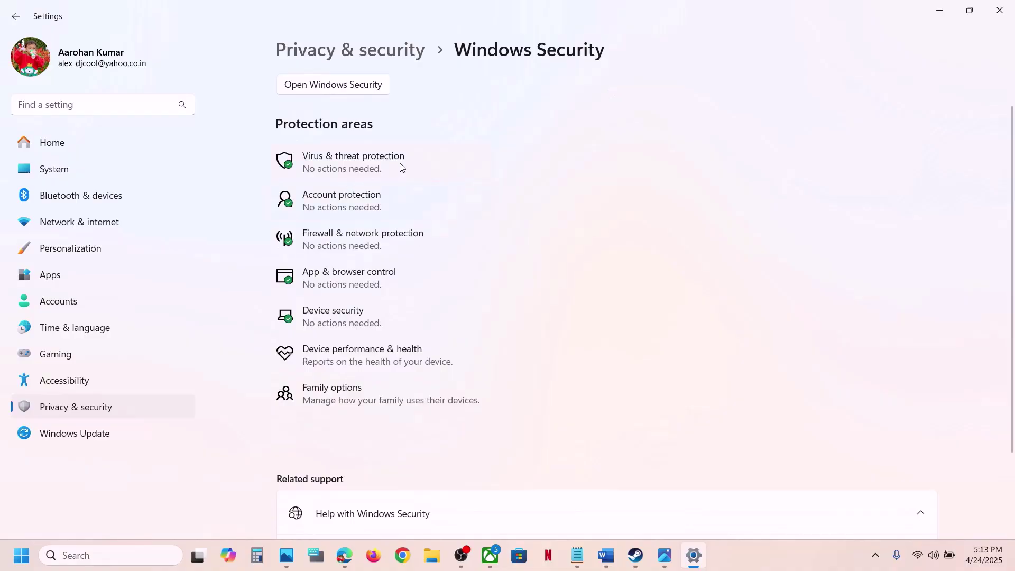
{"action": "left_click", "coordinate": [373, 164]}
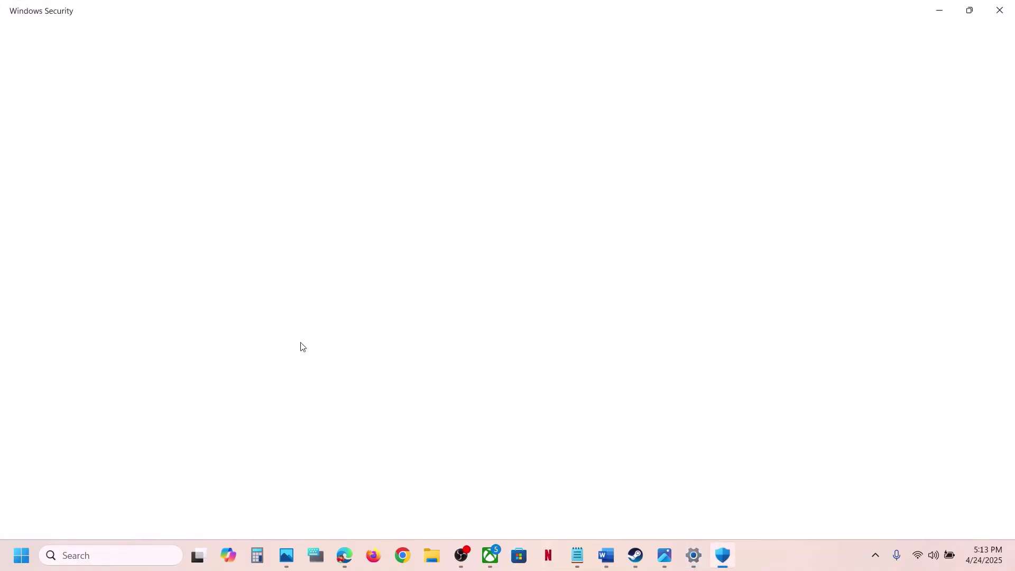
- Go to the ransomware protection settings and open the list of apps allowed through Controlled folder access
{"action": "scroll", "coordinate": [301, 345], "scroll_direction": "down", "scroll_amount": 3}
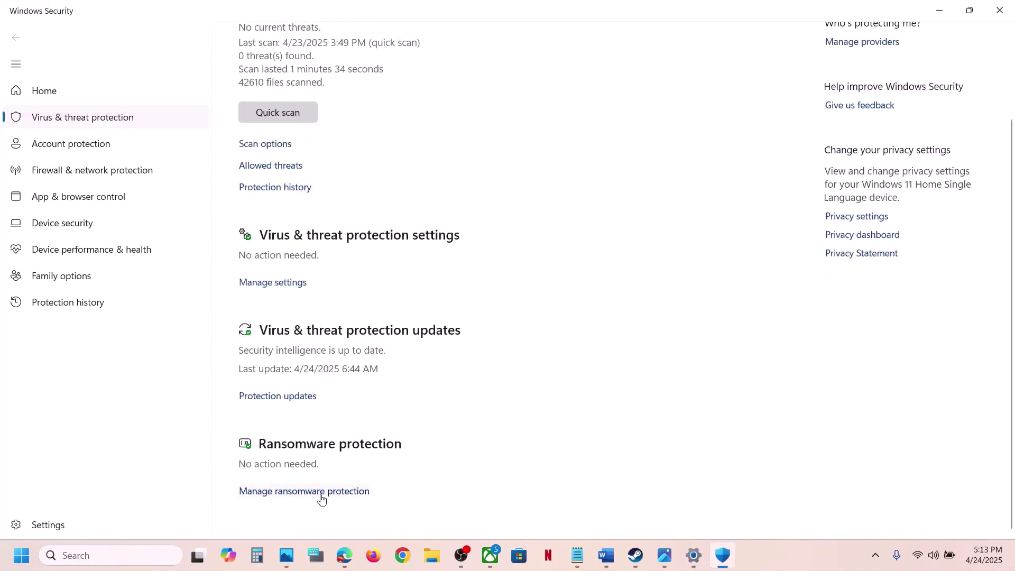
{"action": "left_click", "coordinate": [326, 492]}
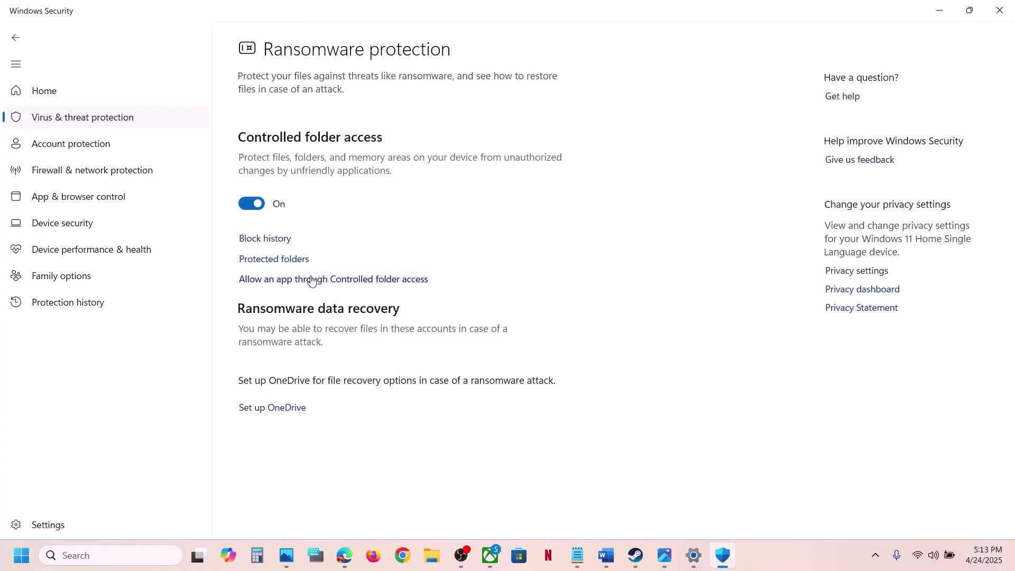
{"action": "left_click", "coordinate": [347, 279]}
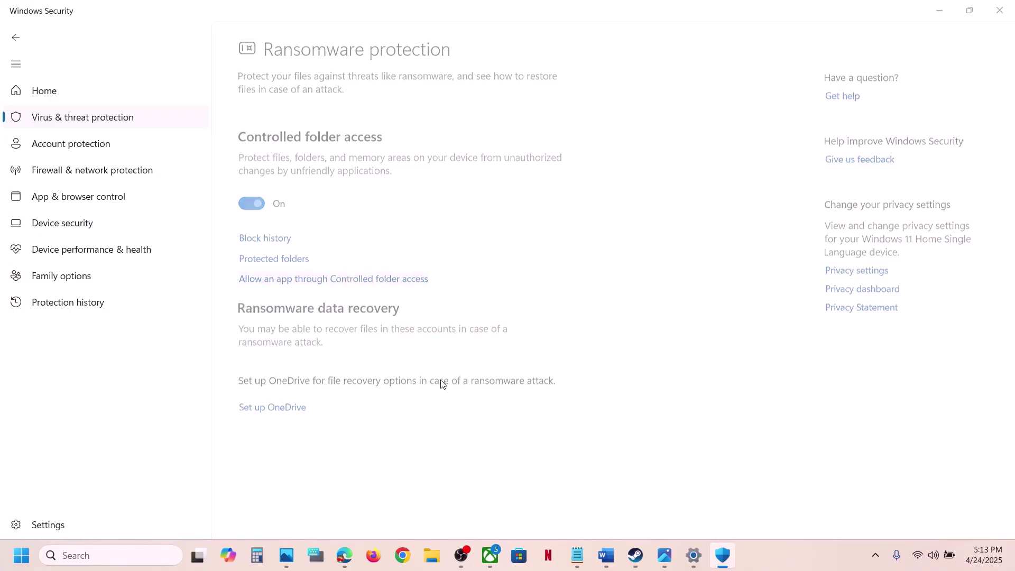
{"action": "scroll", "coordinate": [340, 141], "scroll_direction": "down", "scroll_amount": 2}
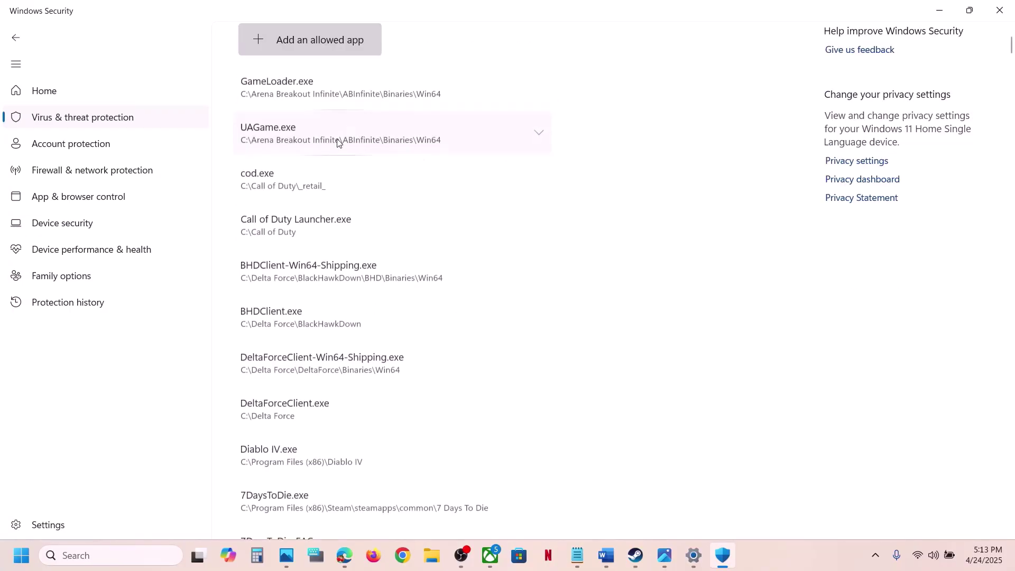
- Add Expedition33_Steam from the Expedition 33 folder under Steam\steamapps\common as an app allowed through Controlled folder access
{"action": "left_click", "coordinate": [326, 49]}
{"action": "left_click", "coordinate": [320, 88]}
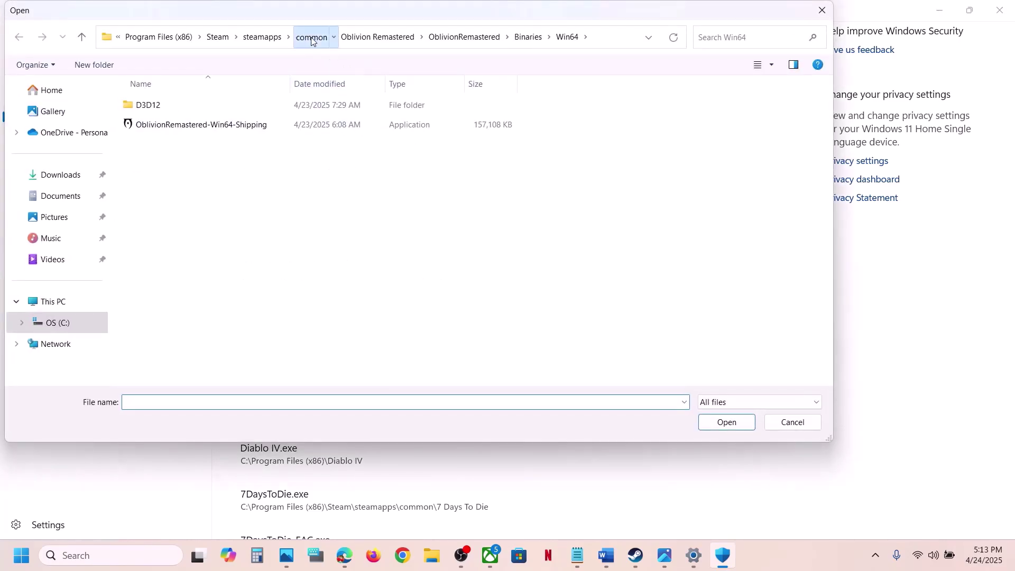
{"action": "left_click", "coordinate": [312, 37]}
{"action": "left_click", "coordinate": [201, 105]}
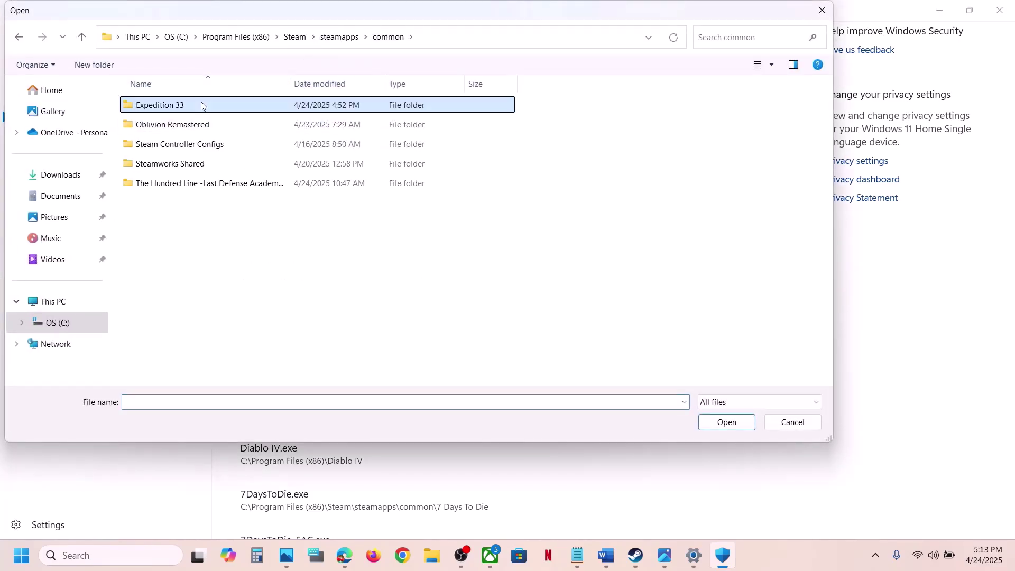
{"action": "double_click", "coordinate": [221, 109]}
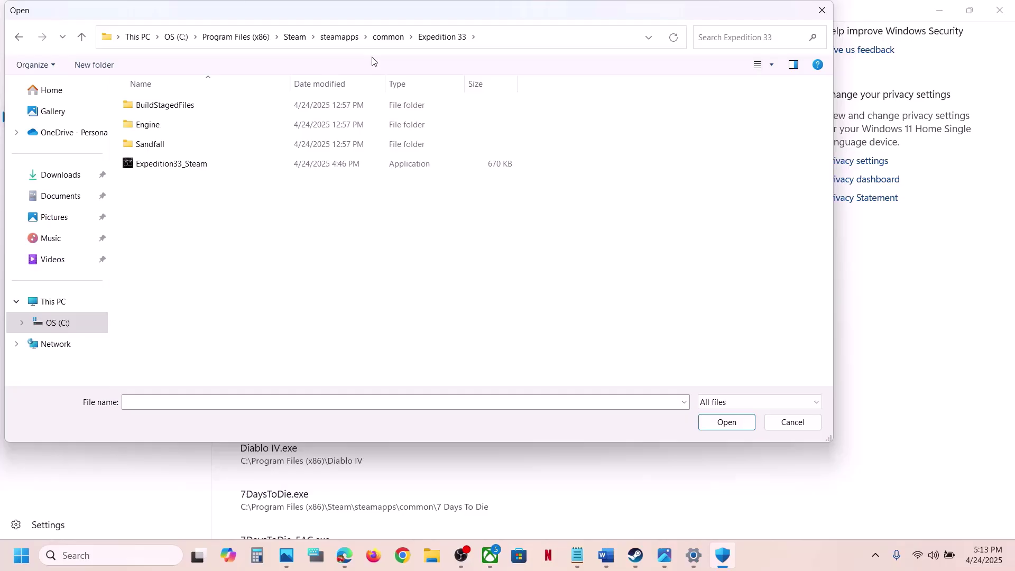
{"action": "left_click", "coordinate": [495, 46]}
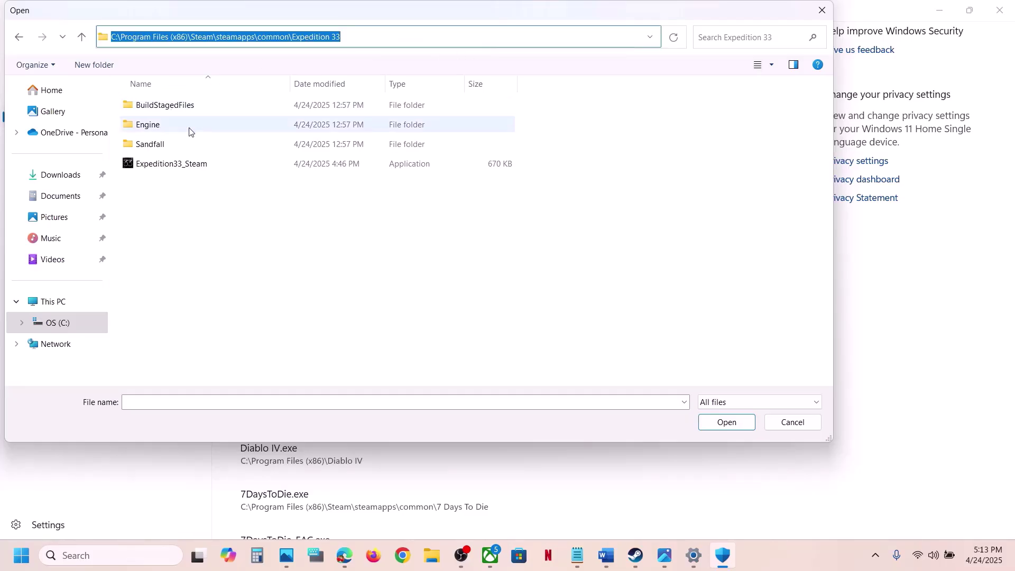
{"action": "left_click", "coordinate": [203, 168]}
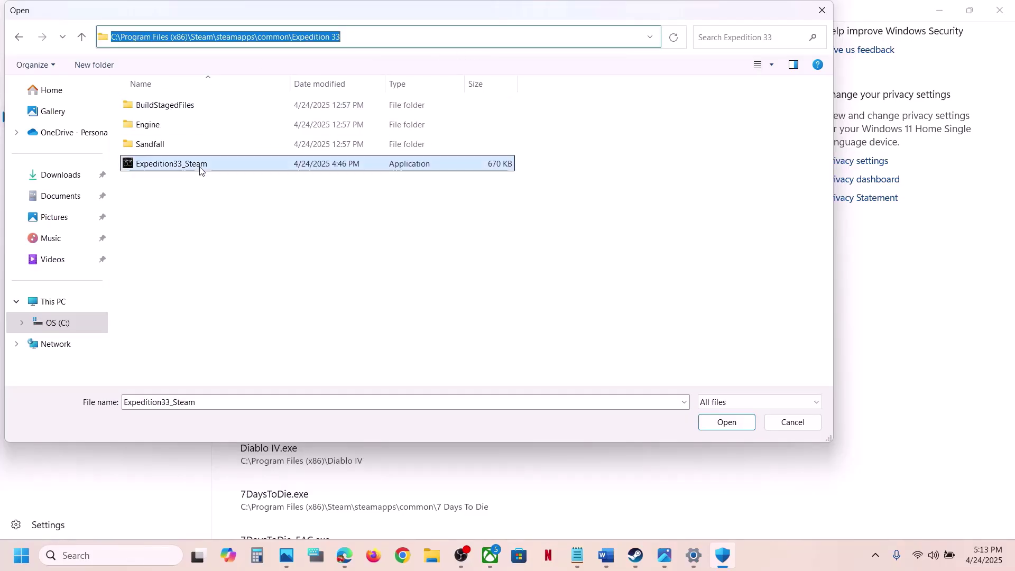
{"action": "left_click", "coordinate": [712, 431]}
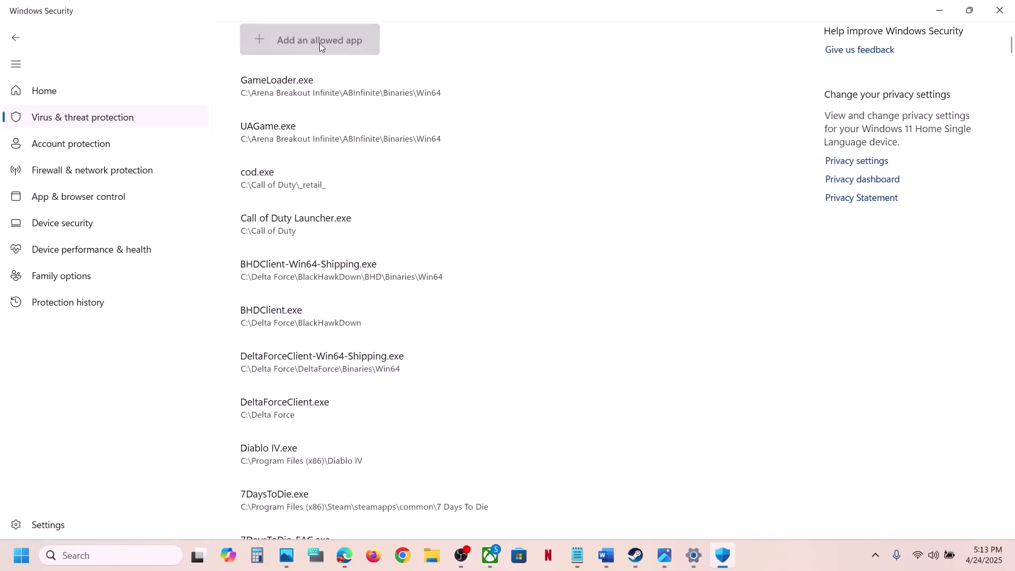
- Add SandFall-Win64-Shipping from the game's Sandfall\Binaries\Win64 folder as another app allowed through Controlled folder access
{"action": "left_click", "coordinate": [319, 47]}
{"action": "left_click", "coordinate": [329, 93]}
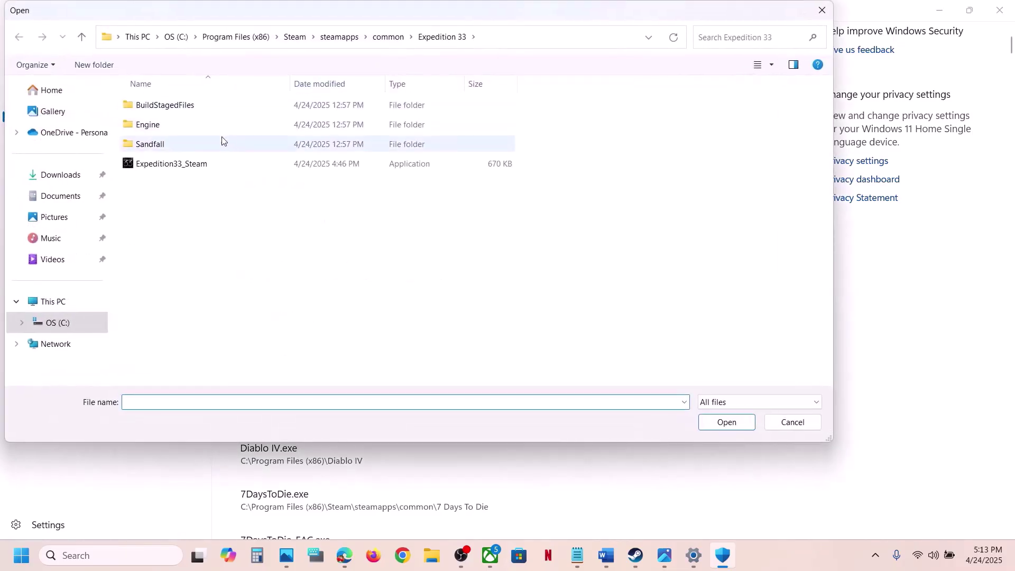
{"action": "double_click", "coordinate": [169, 145]}
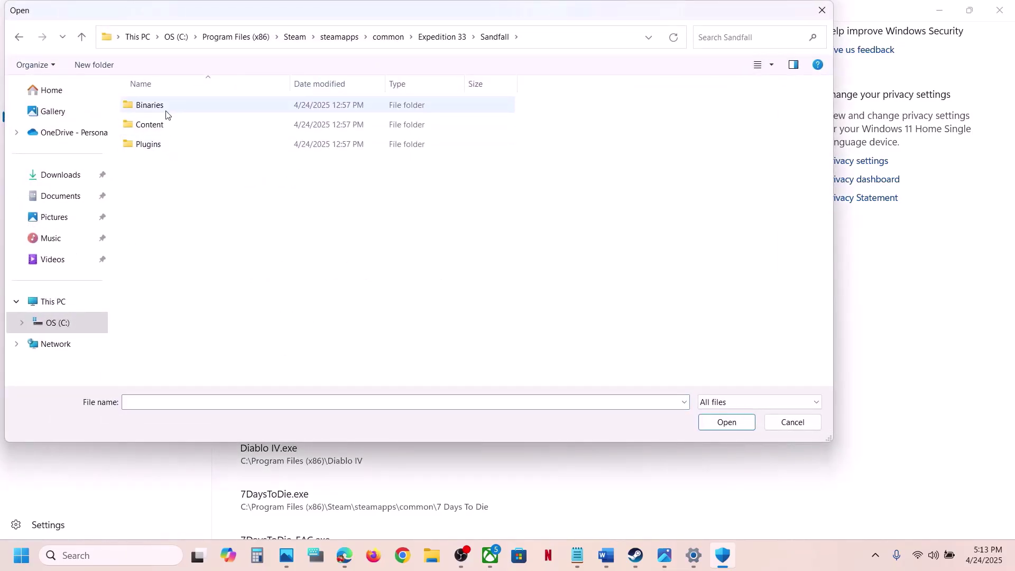
{"action": "double_click", "coordinate": [166, 108]}
{"action": "left_click", "coordinate": [167, 108]}
{"action": "double_click", "coordinate": [166, 115]}
{"action": "left_click", "coordinate": [184, 124]}
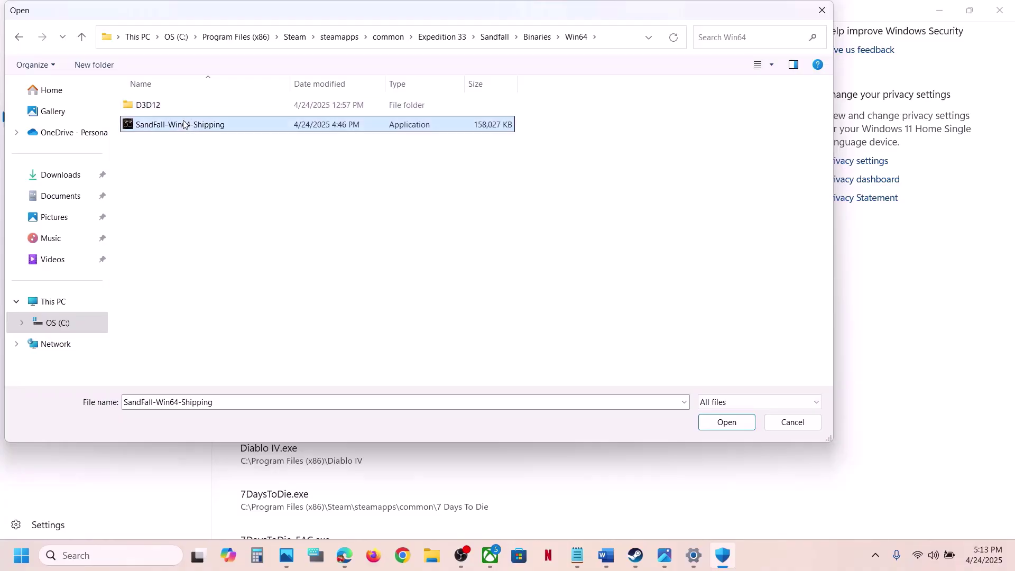
{"action": "left_click", "coordinate": [721, 424]}
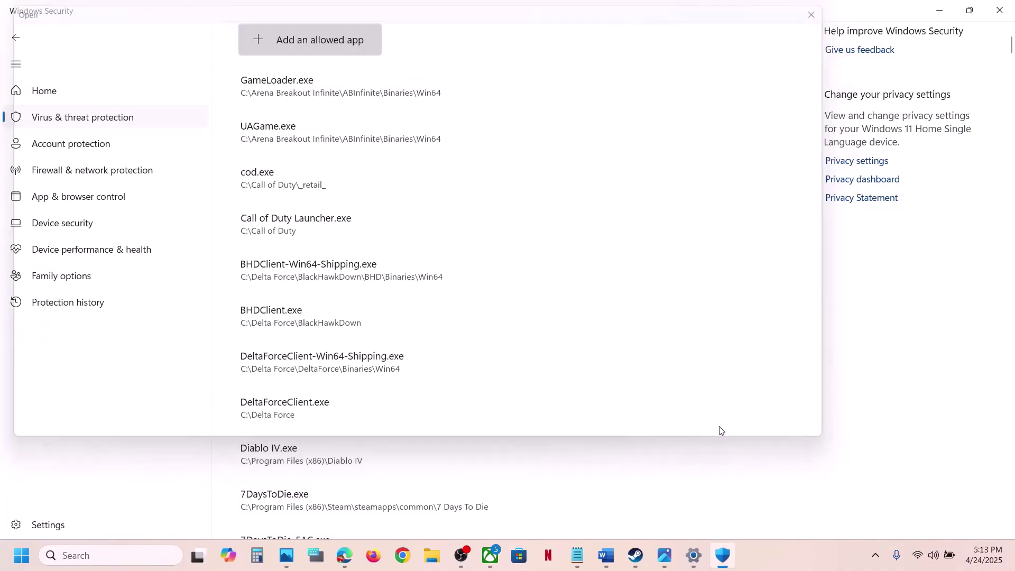
- Search Windows for "control", open Control Panel and go to the apps allowed through Windows Defender Firewall
{"action": "left_click", "coordinate": [121, 556]}
{"action": "type", "text": "control"}
{"action": "key", "text": "Return"}
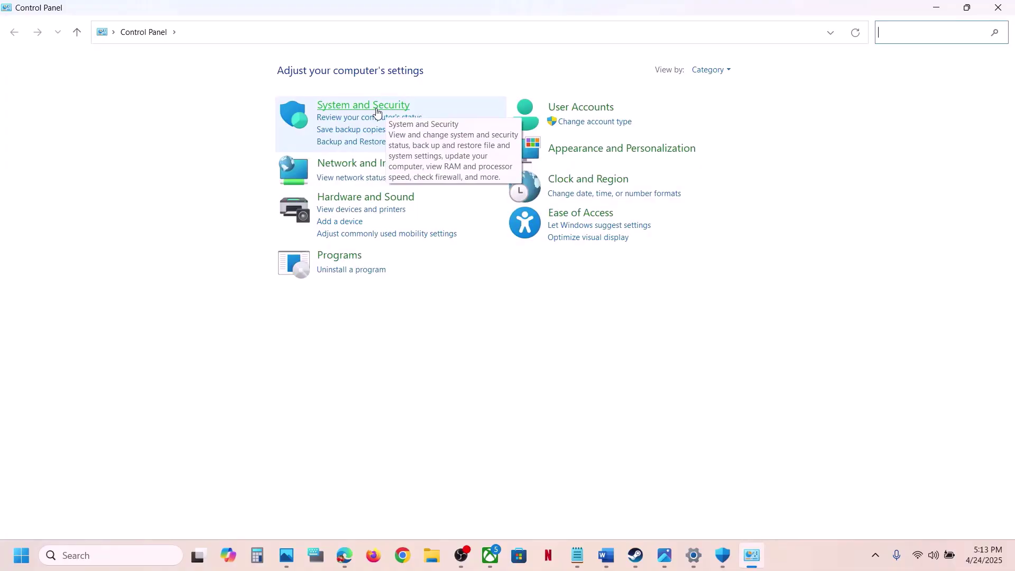
{"action": "left_click", "coordinate": [377, 111]}
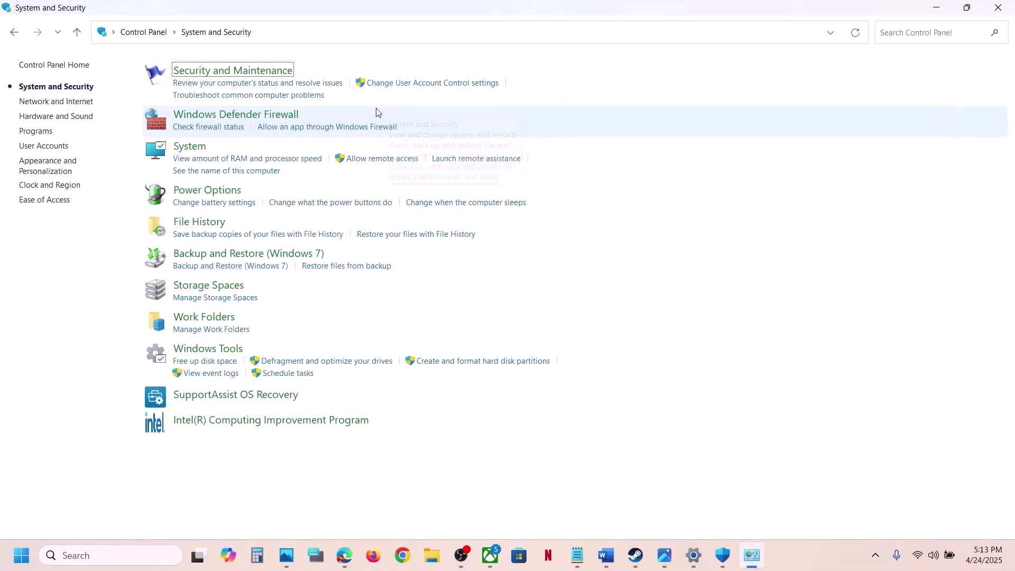
{"action": "left_click", "coordinate": [294, 116]}
{"action": "left_click", "coordinate": [71, 102]}
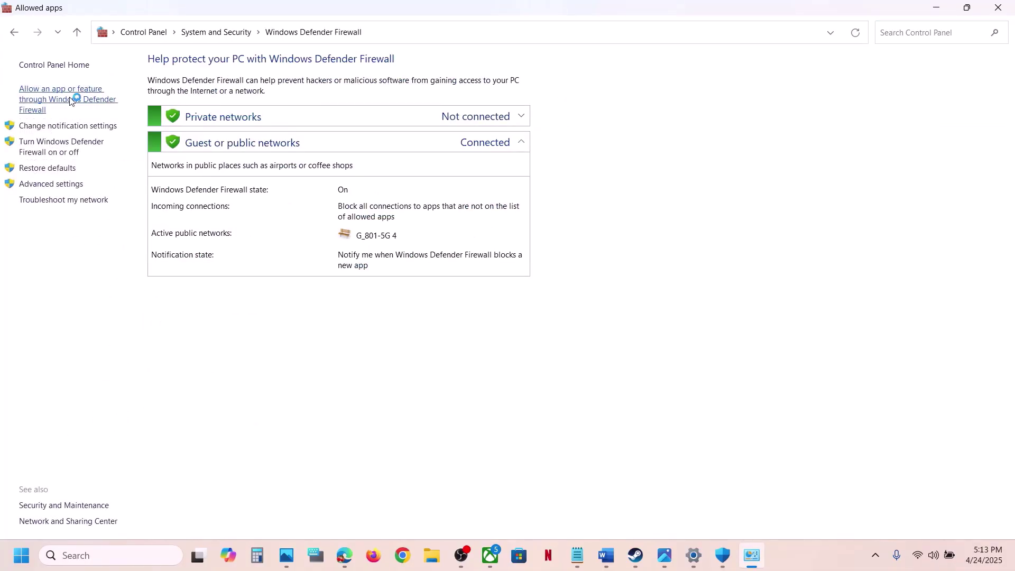
- Unlock the firewall's allowed apps settings and add Expedition33_Steam from the Expedition 33 folder
{"action": "left_click", "coordinate": [630, 105]}
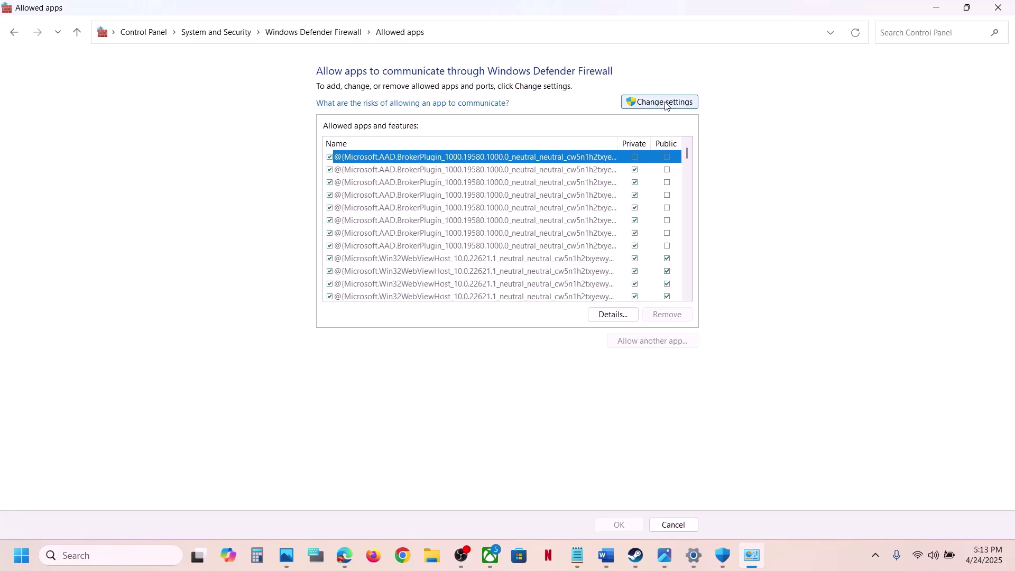
{"action": "left_click", "coordinate": [649, 342]}
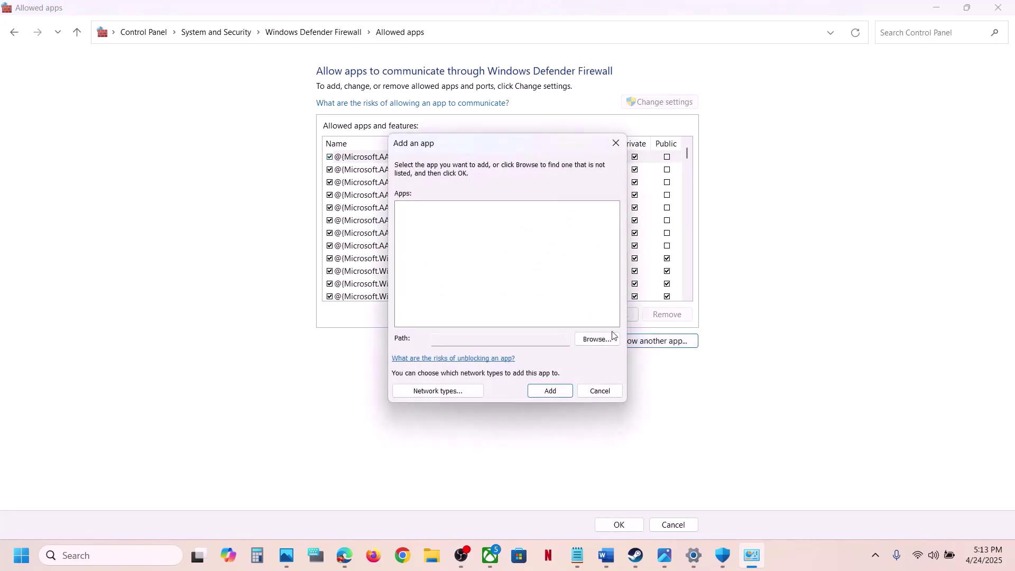
{"action": "left_click", "coordinate": [596, 339]}
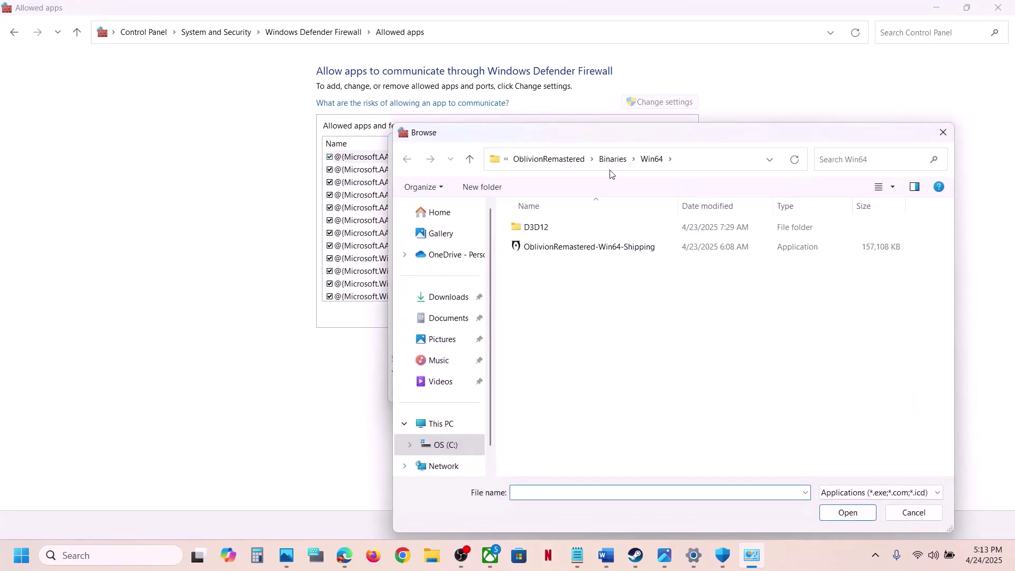
{"action": "left_click", "coordinate": [563, 164]}
{"action": "left_click", "coordinate": [541, 160]}
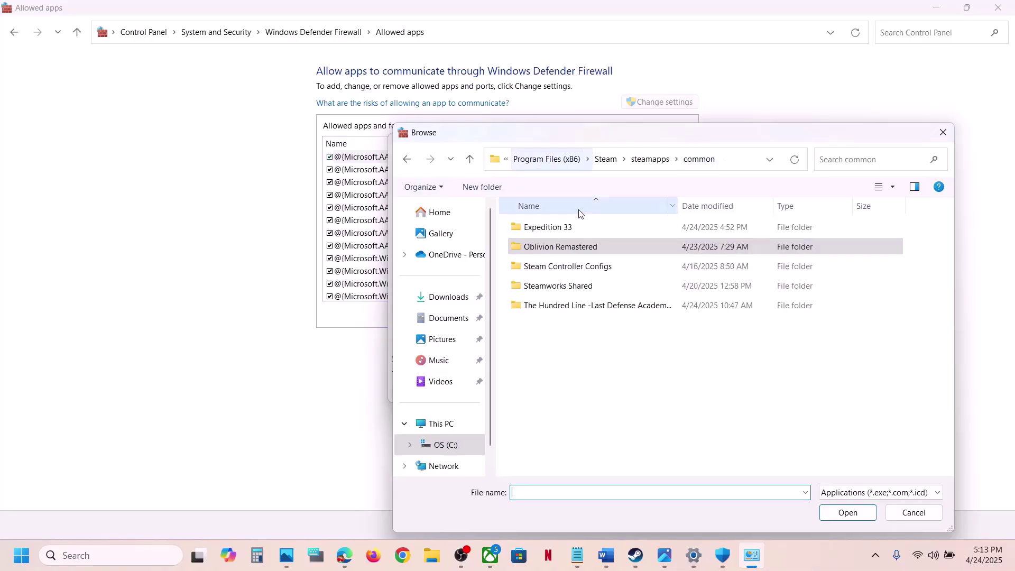
{"action": "double_click", "coordinate": [575, 226]}
{"action": "left_click", "coordinate": [561, 284]}
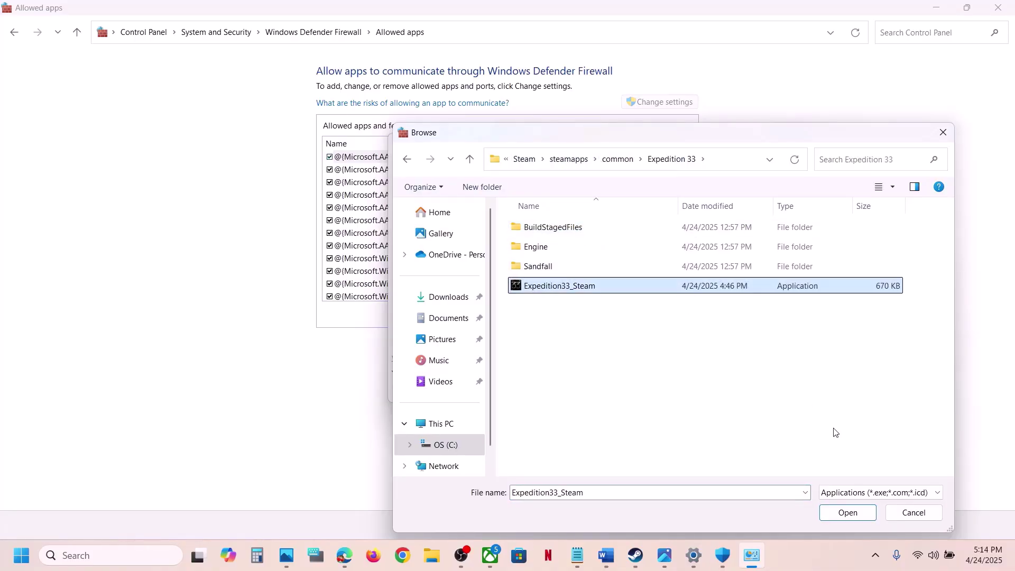
{"action": "left_click", "coordinate": [846, 512]}
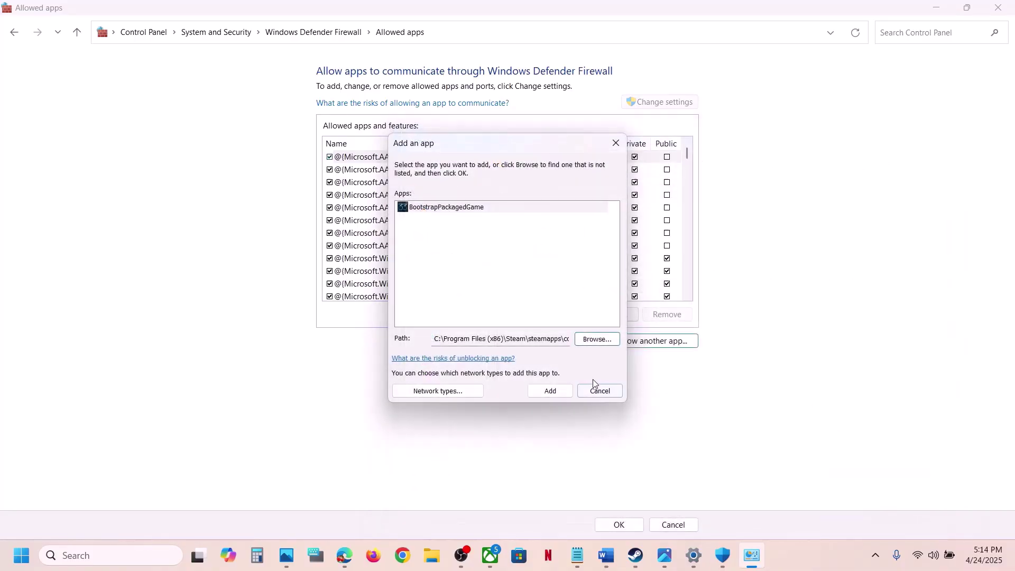
{"action": "left_click", "coordinate": [563, 393]}
- Add SandFall-Win64-Shipping from the game's Sandfall\Binaries\Win64 folder to the firewall's allowed apps
{"action": "left_click", "coordinate": [603, 323]}
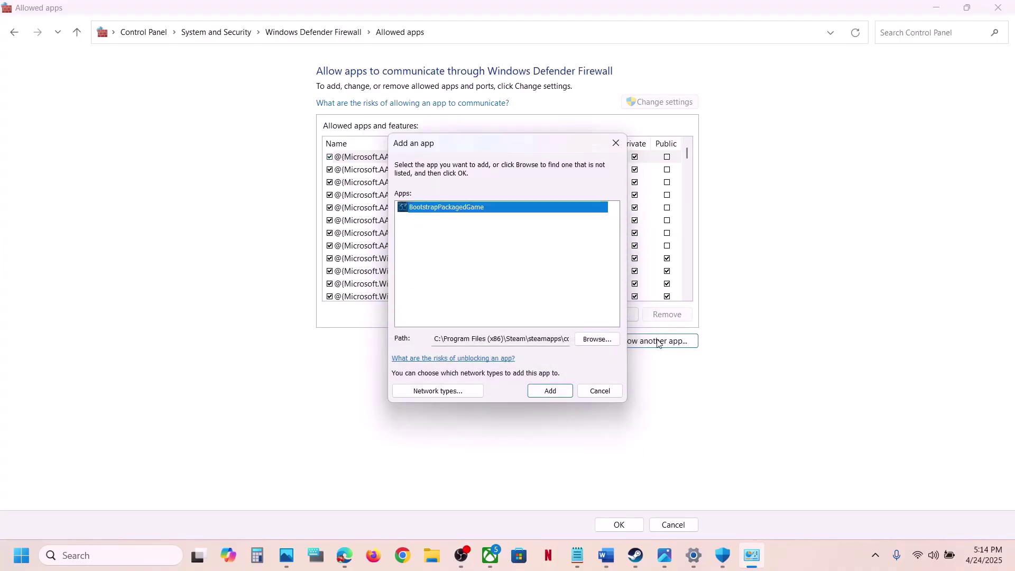
{"action": "left_click", "coordinate": [602, 339]}
{"action": "left_click", "coordinate": [551, 266]}
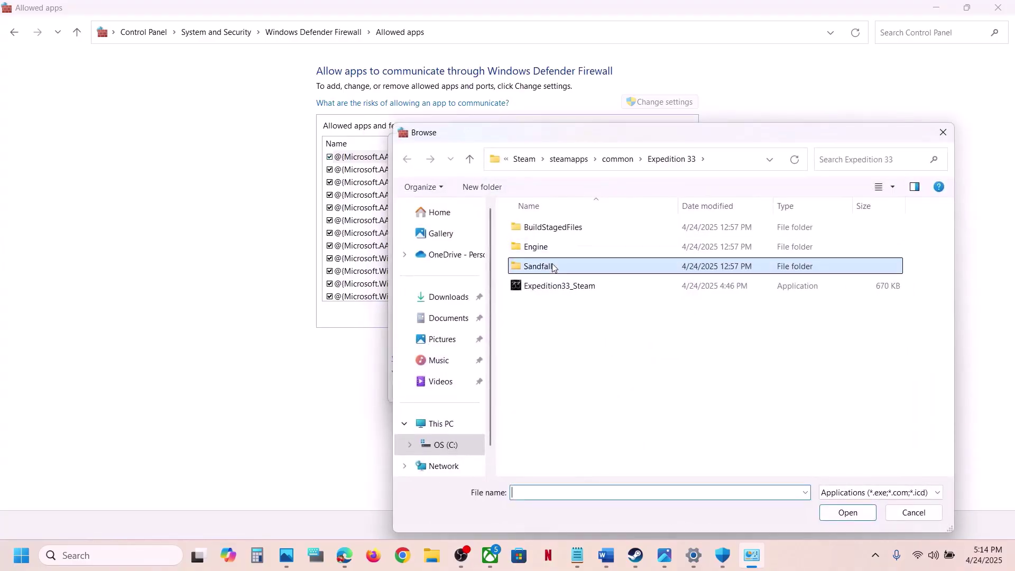
{"action": "double_click", "coordinate": [551, 266]}
{"action": "double_click", "coordinate": [544, 233]}
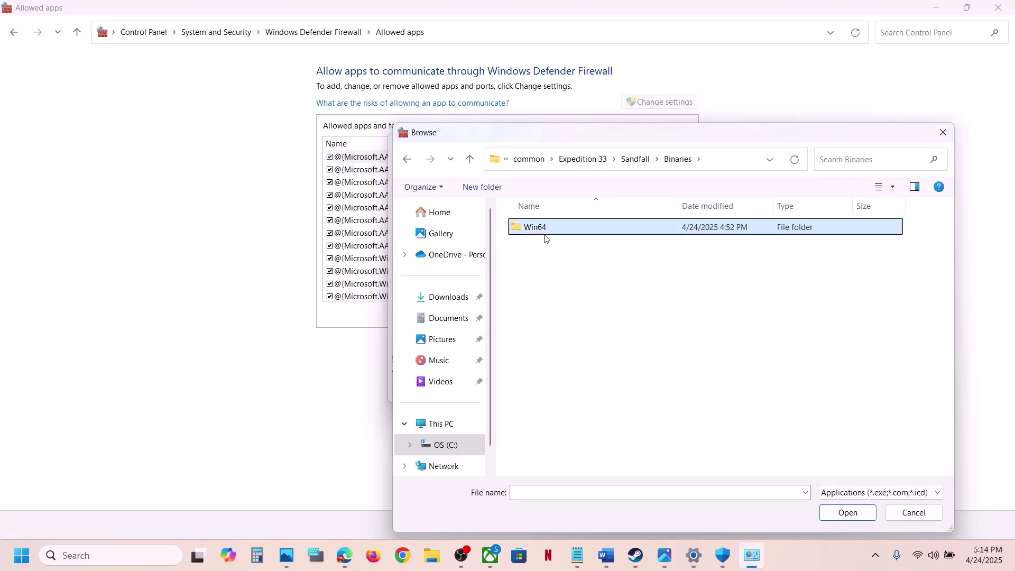
{"action": "double_click", "coordinate": [544, 237]}
{"action": "left_click", "coordinate": [549, 250]}
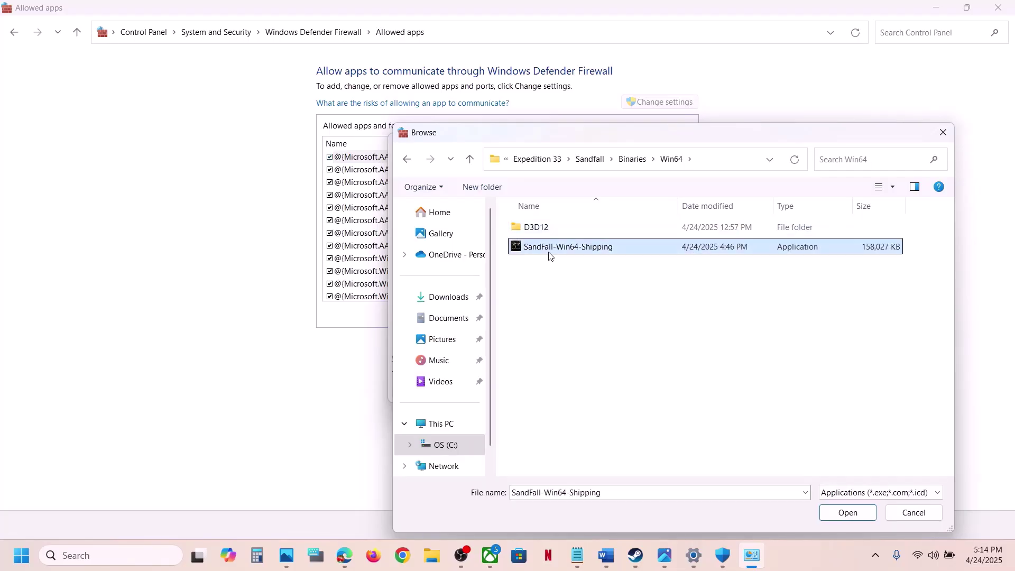
{"action": "left_click", "coordinate": [844, 512]}
{"action": "left_click", "coordinate": [550, 392]}
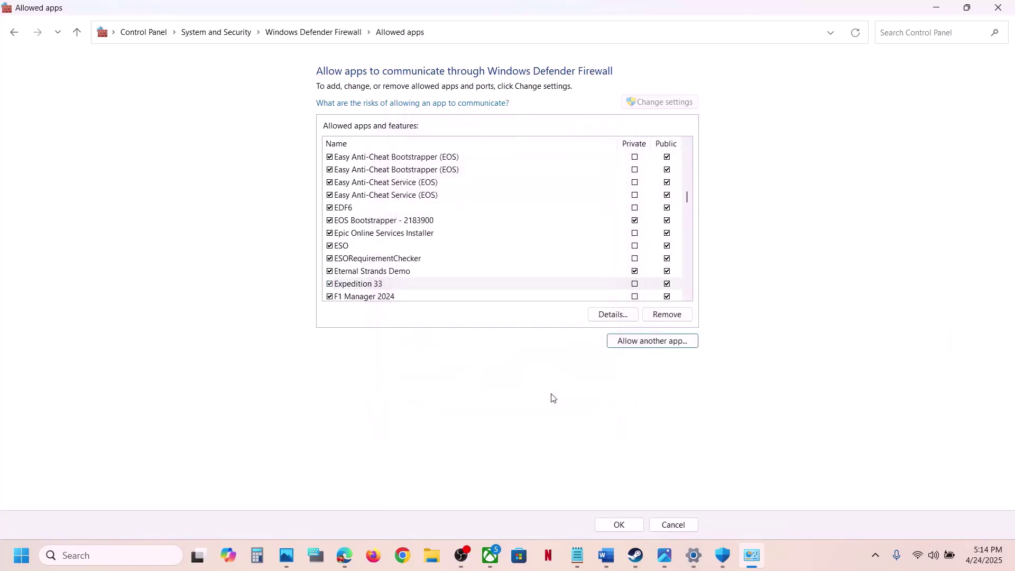
- Select the Expedition 33 entry among the firewall's allowed apps, and close the Control Panel, Windows Security and Settings windows
{"action": "left_click", "coordinate": [347, 289]}
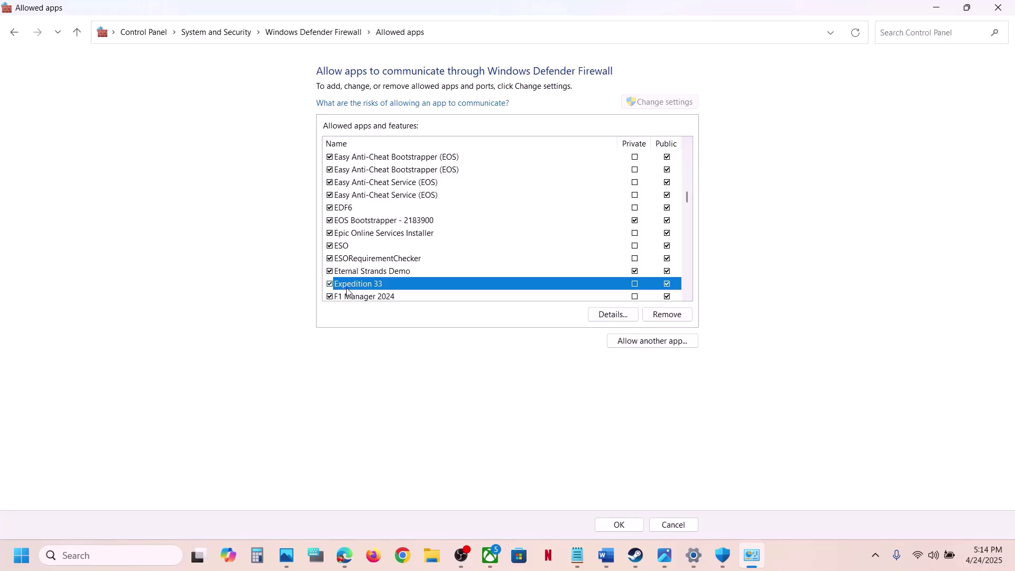
{"action": "left_click", "coordinate": [1008, 6]}
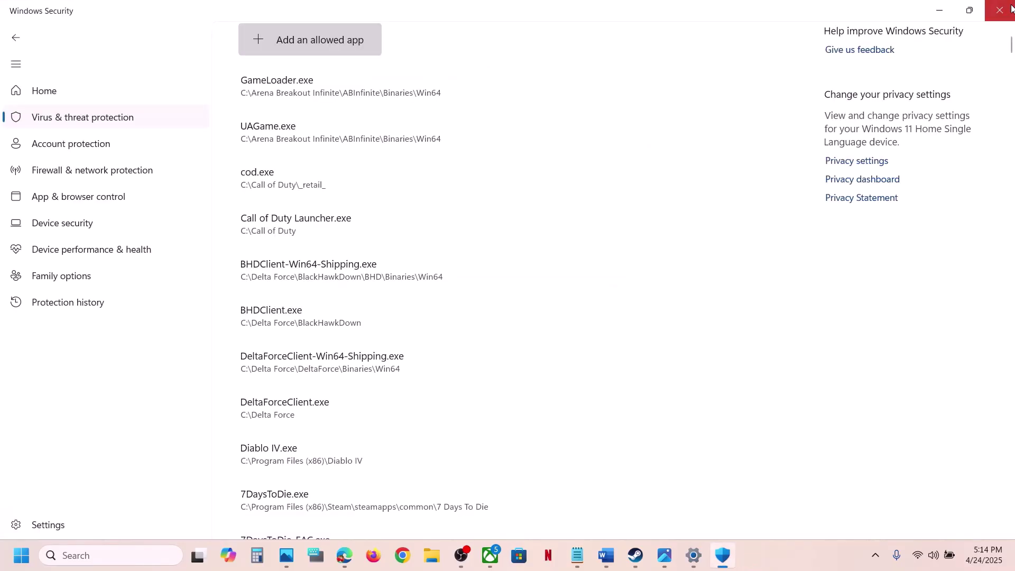
{"action": "left_click", "coordinate": [1010, 8]}
{"action": "left_click", "coordinate": [1004, 7]}
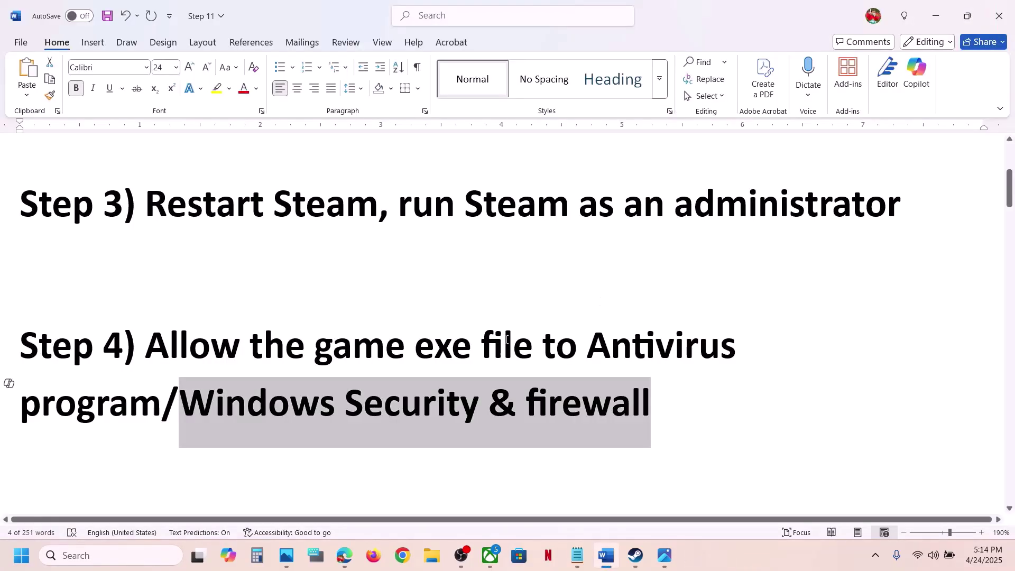
- Read Step 5 of the Word notes, and switch to Steam to open the installation folder of Clair Obscur: Expedition 33
{"action": "scroll", "coordinate": [505, 340], "scroll_direction": "down", "scroll_amount": 5}
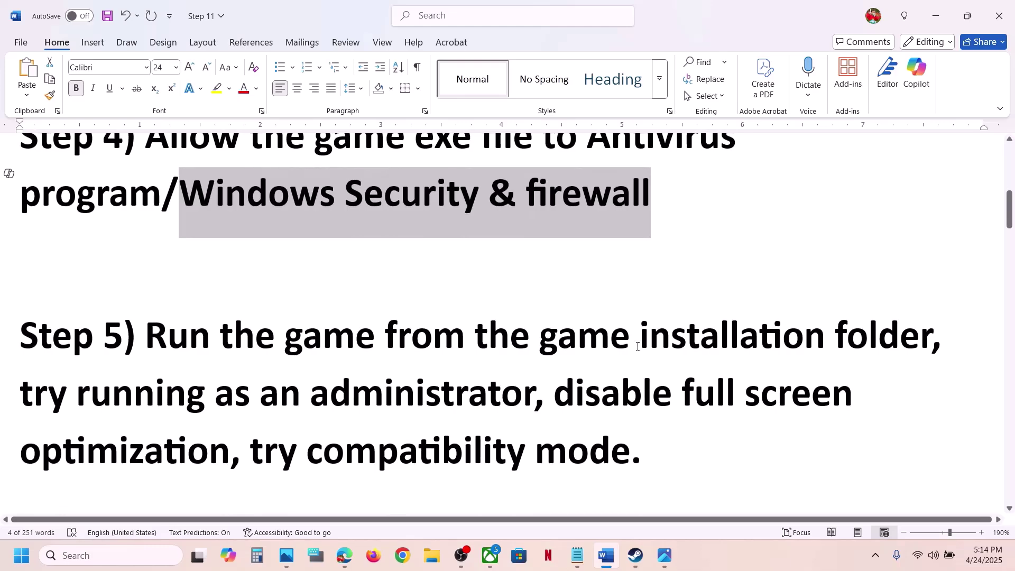
{"action": "left_click_drag", "start_coordinate": [335, 347], "coordinate": [832, 344]}
{"action": "left_click", "coordinate": [635, 554]}
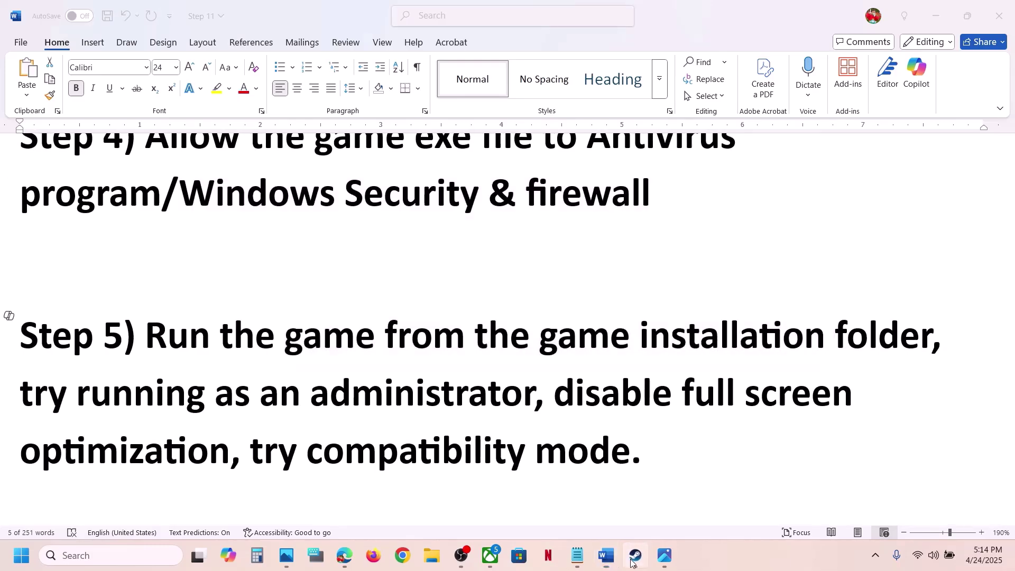
{"action": "right_click", "coordinate": [111, 321]}
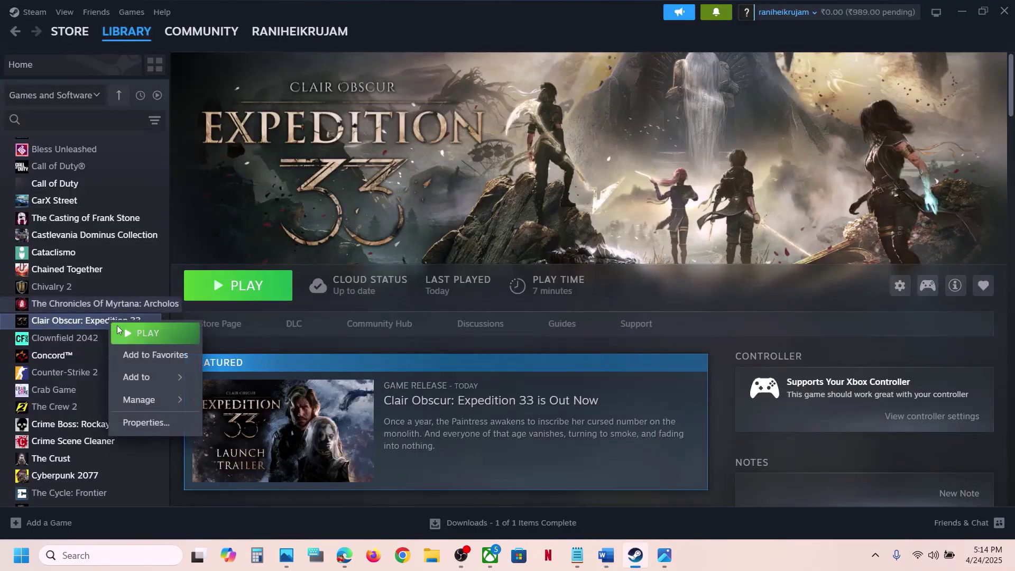
{"action": "mouse_move", "coordinate": [156, 408]}
{"action": "left_click", "coordinate": [265, 424]}
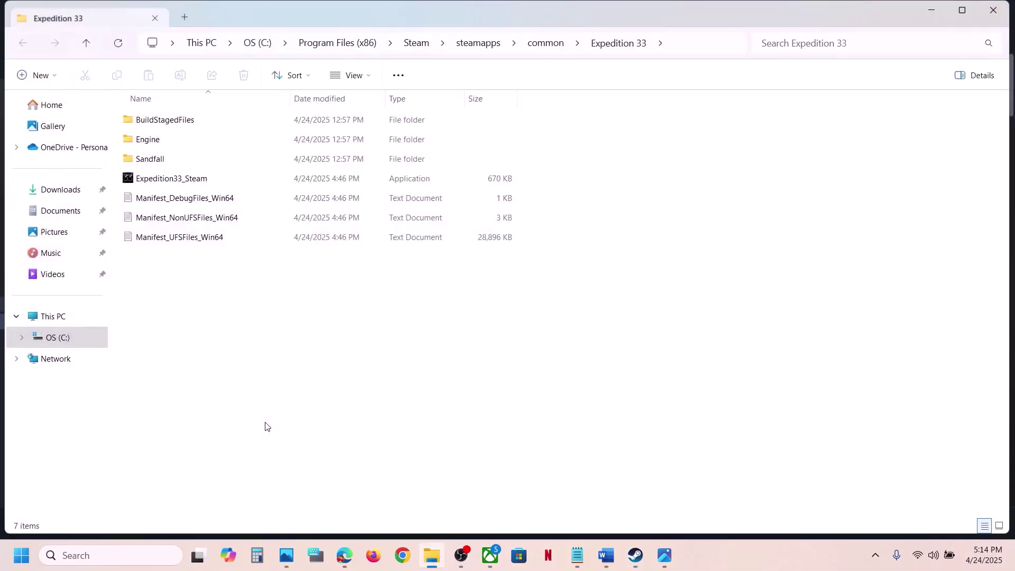
- Set SandFall-Win64-Shipping in the game's Sandfall\Binaries\Win64 folder to run as an administrator
{"action": "left_click", "coordinate": [170, 164]}
{"action": "double_click", "coordinate": [163, 124]}
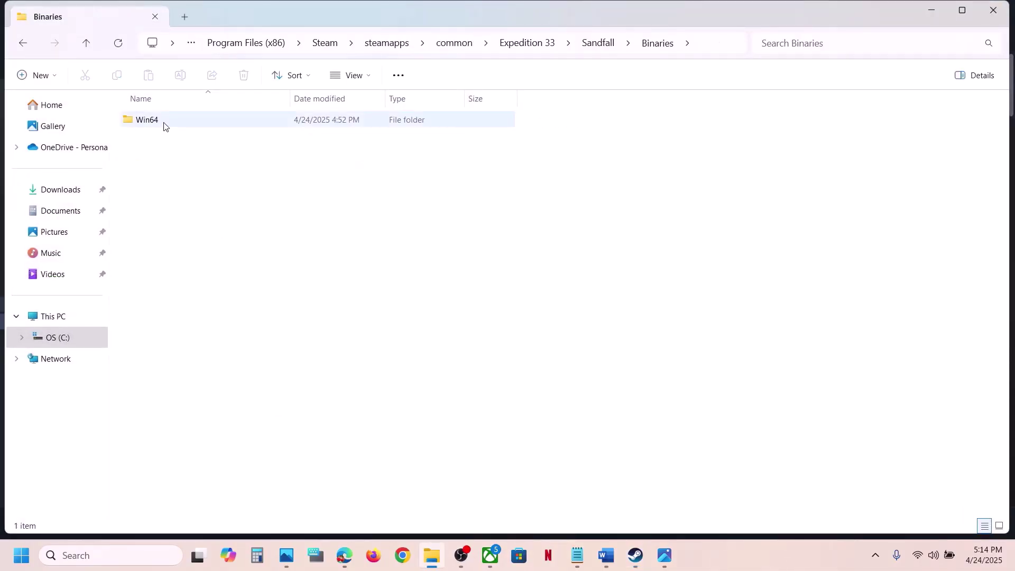
{"action": "double_click", "coordinate": [163, 125]}
{"action": "left_click", "coordinate": [195, 179]}
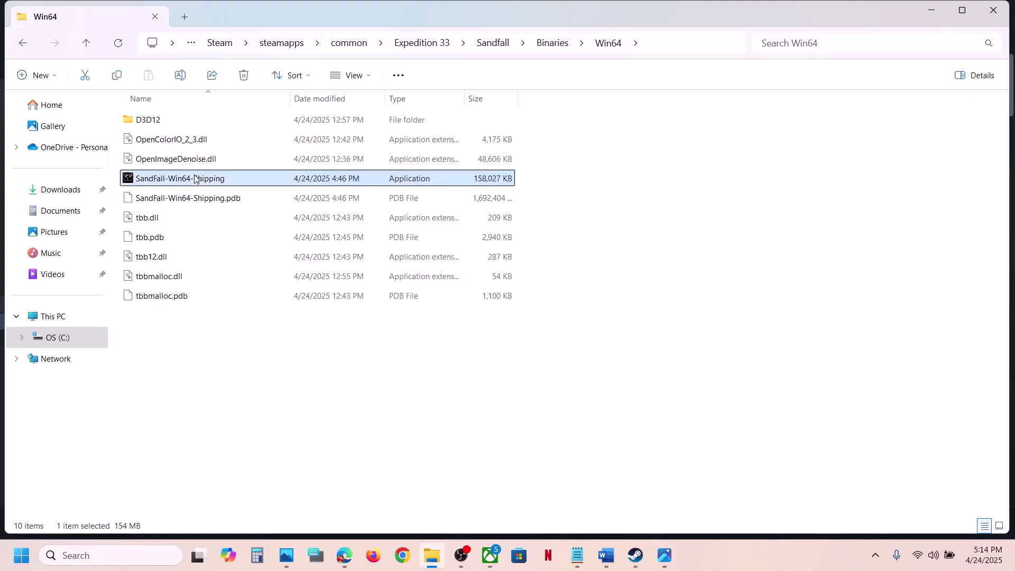
{"action": "right_click", "coordinate": [221, 182]}
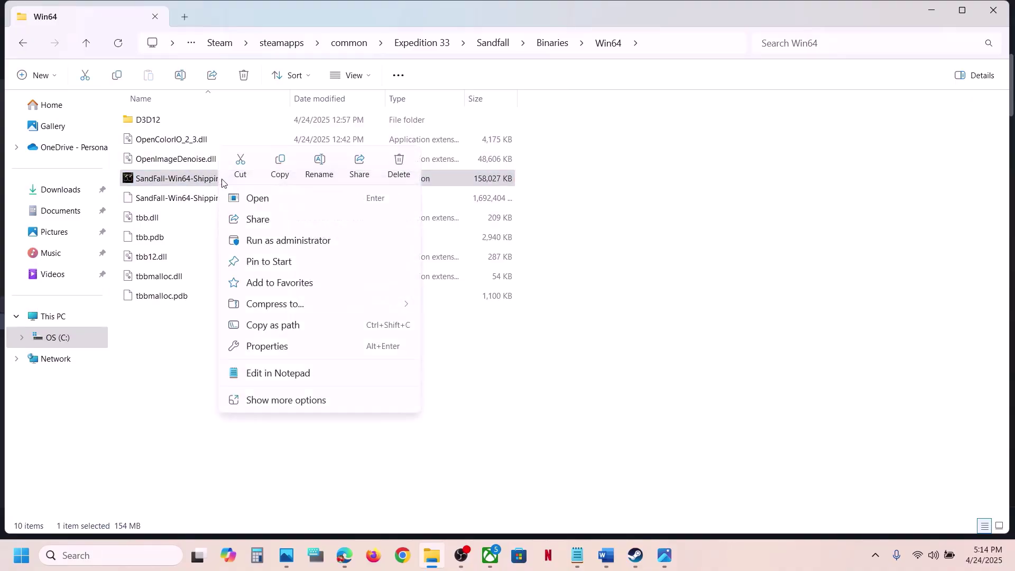
{"action": "left_click", "coordinate": [294, 347]}
{"action": "left_click", "coordinate": [343, 212]}
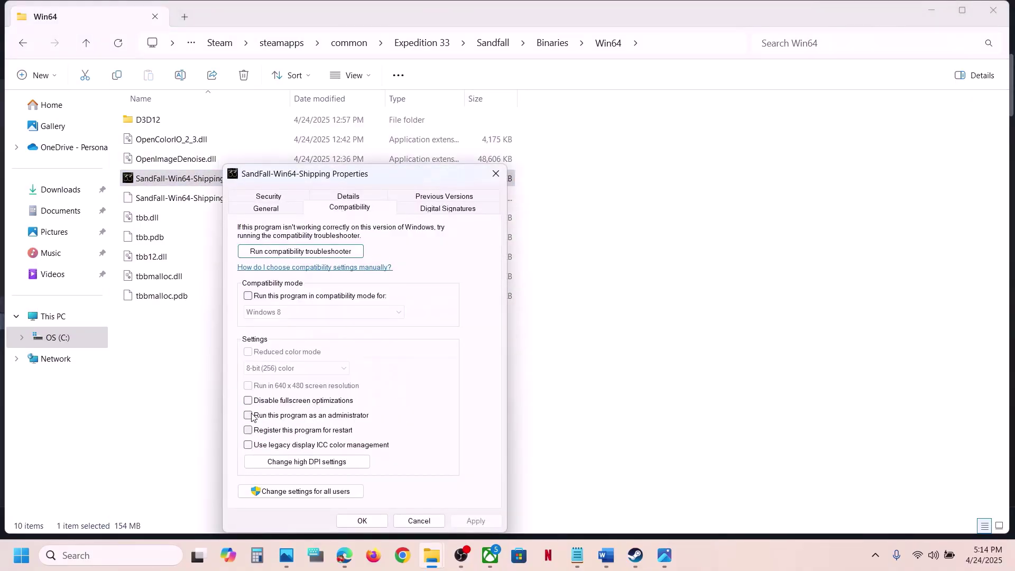
{"action": "left_click", "coordinate": [249, 415]}
{"action": "left_click", "coordinate": [476, 521]}
{"action": "left_click", "coordinate": [370, 520]}
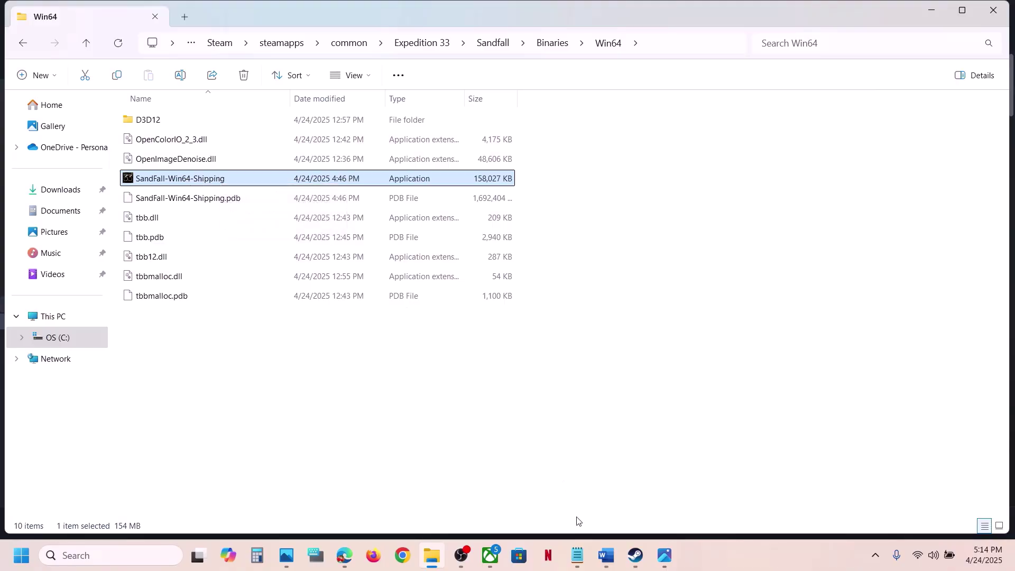
- Enable compatibility mode for SandFall-Win64-Shipping, applying Windows 8 first and Windows 7 second
{"action": "right_click", "coordinate": [195, 185]}
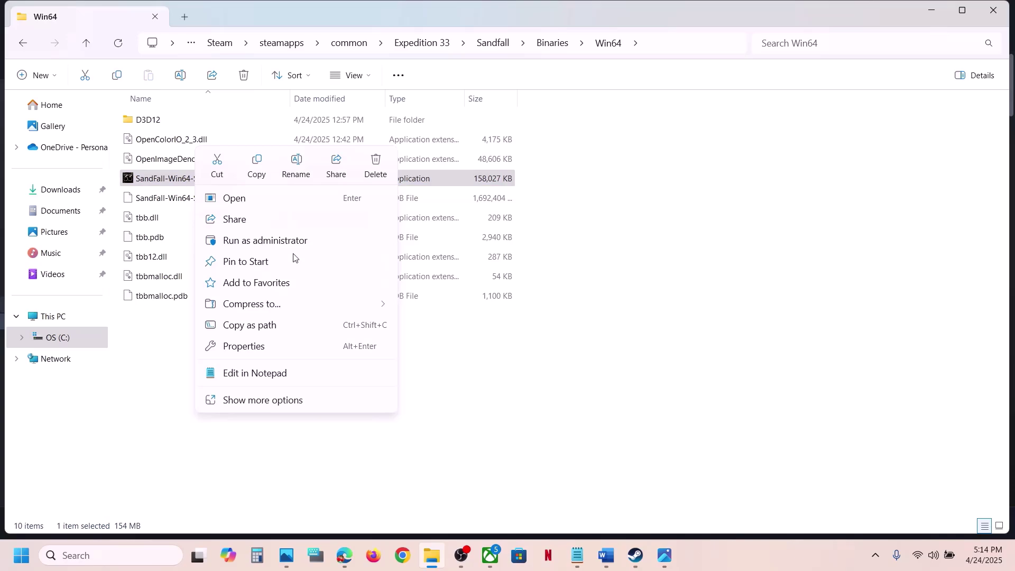
{"action": "left_click", "coordinate": [253, 350]}
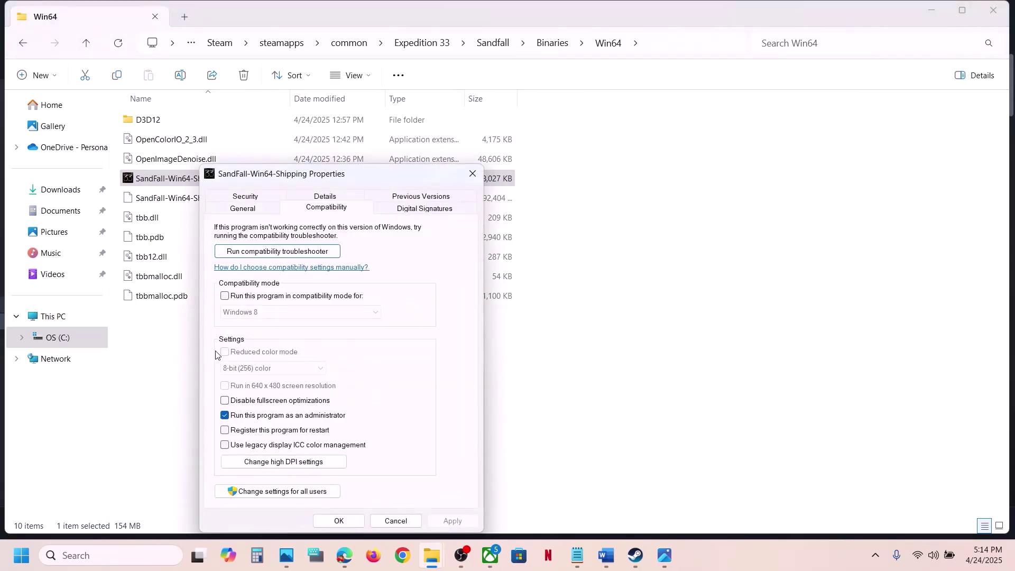
{"action": "left_click", "coordinate": [228, 301]}
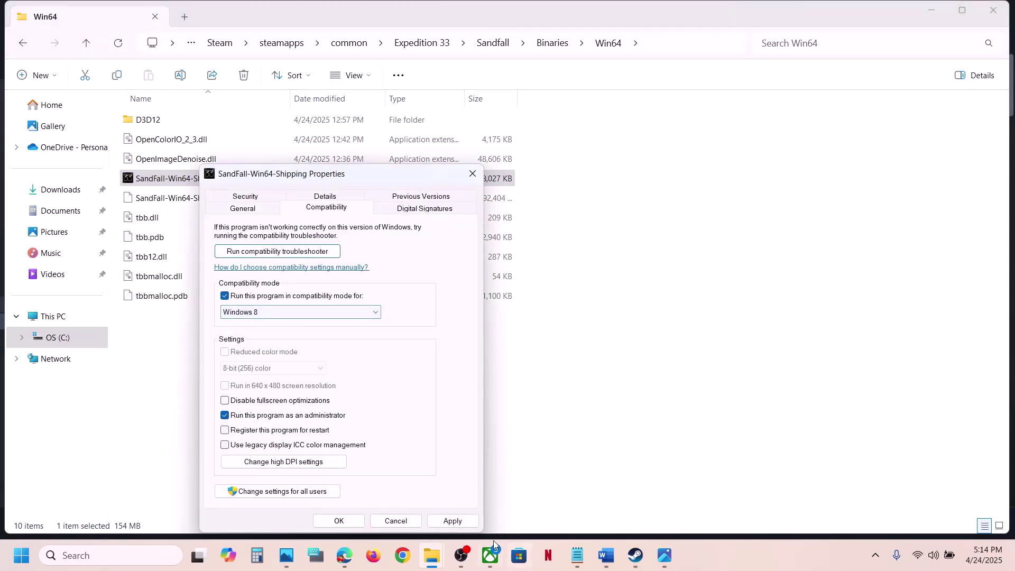
{"action": "left_click", "coordinate": [452, 520]}
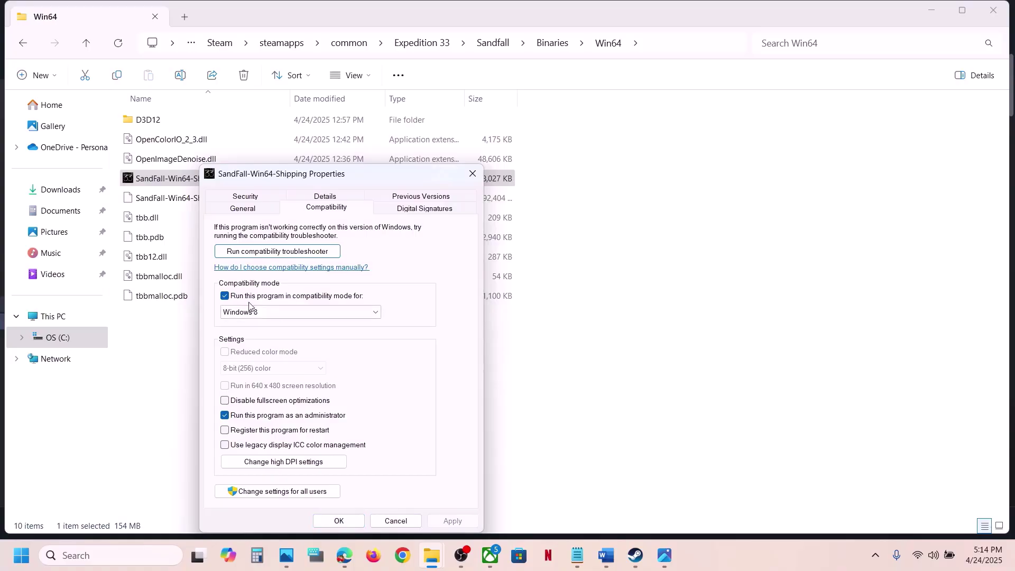
{"action": "left_click", "coordinate": [260, 313]}
{"action": "left_click", "coordinate": [260, 349]}
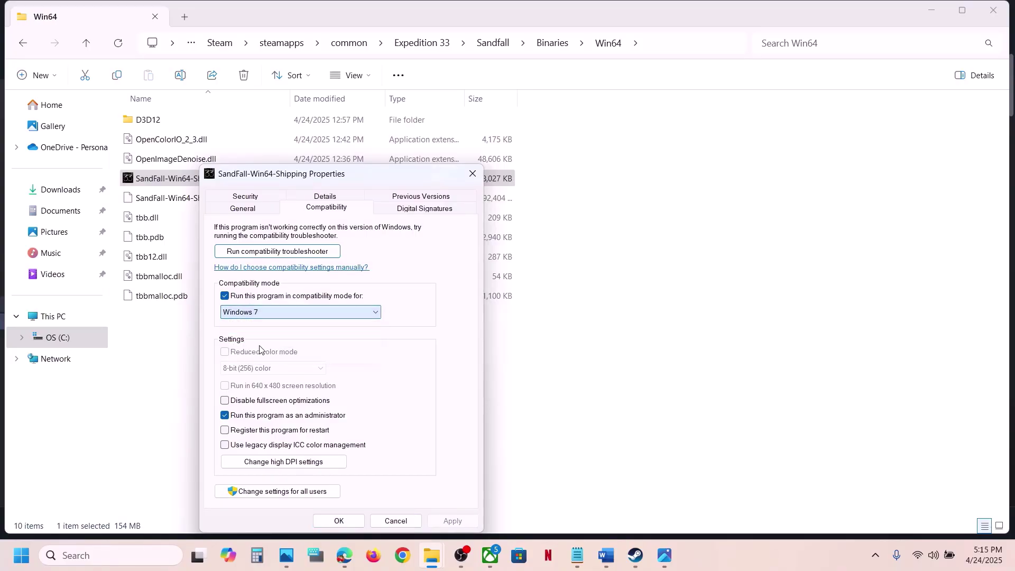
{"action": "left_click", "coordinate": [450, 520]}
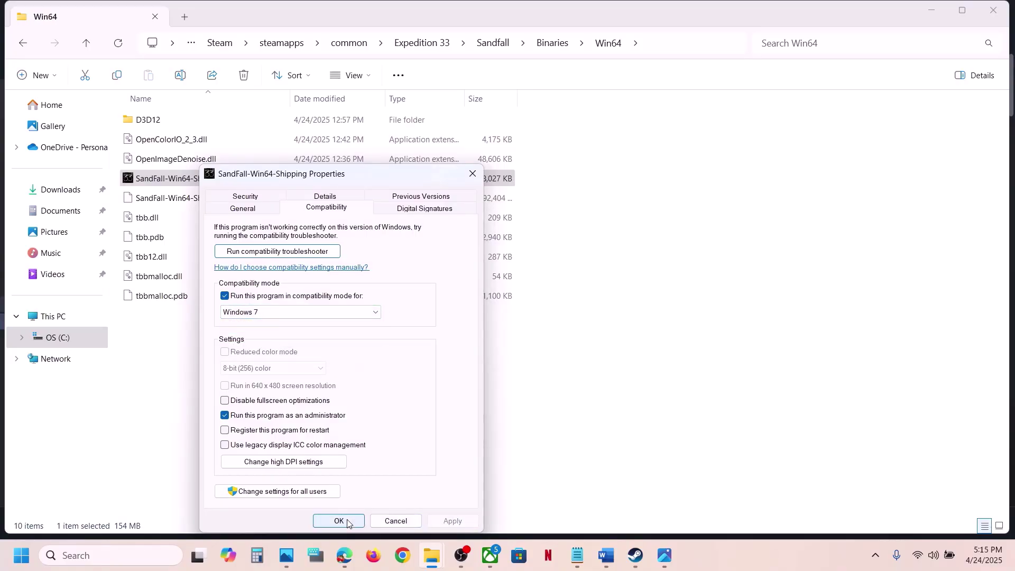
- Disable fullscreen optimizations for SandFall-Win64-Shipping and close its properties
{"action": "left_click", "coordinate": [225, 401]}
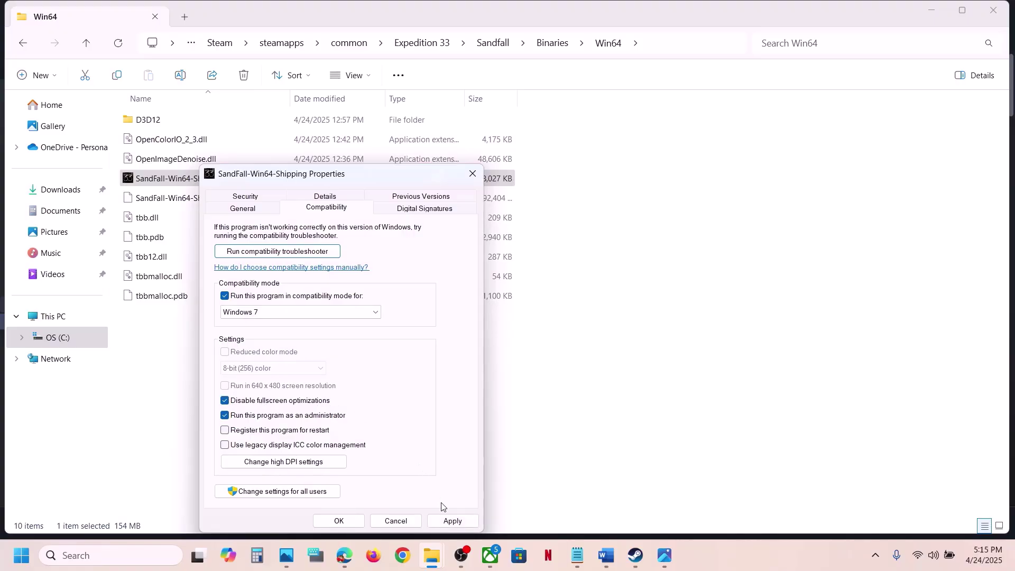
{"action": "left_click", "coordinate": [451, 520]}
{"action": "left_click", "coordinate": [344, 522]}
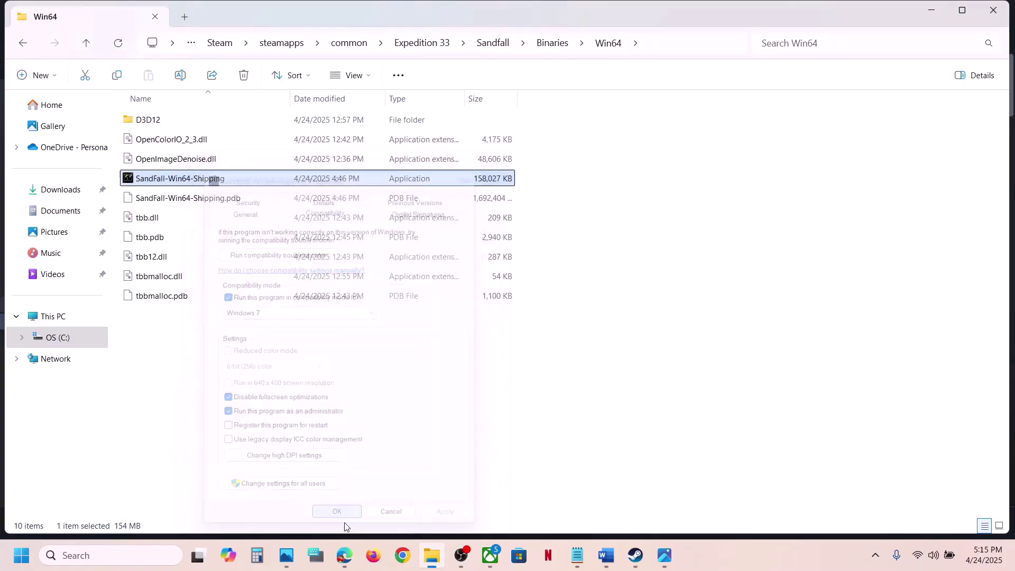
- Clear the compatibility mode, fullscreen optimization and administrator options of SandFall-Win64-Shipping, and close the folder window
{"action": "right_click", "coordinate": [211, 180]}
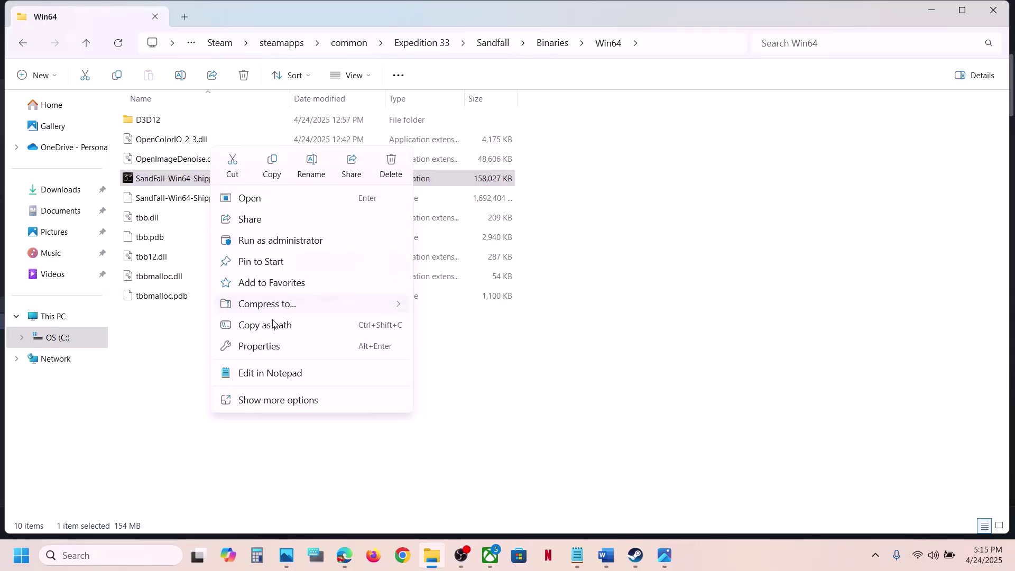
{"action": "left_click", "coordinate": [267, 346]}
{"action": "left_click", "coordinate": [343, 216]}
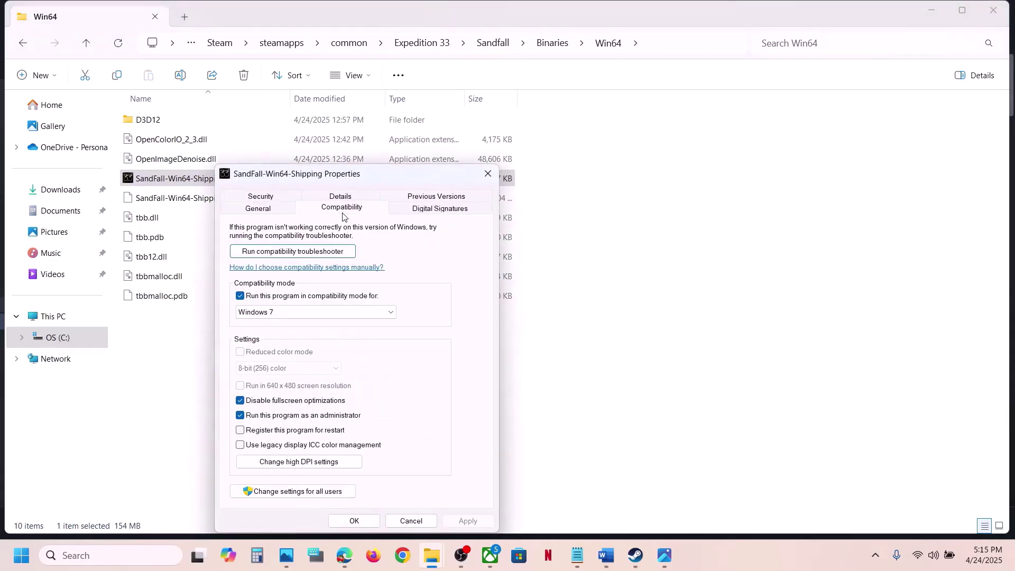
{"action": "left_click", "coordinate": [240, 296]}
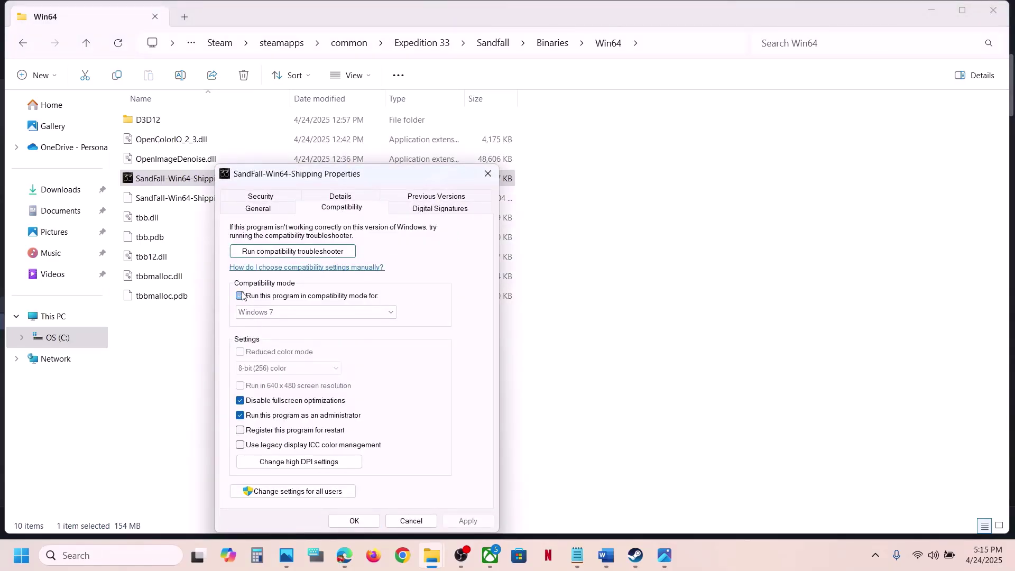
{"action": "left_click", "coordinate": [241, 401]}
{"action": "left_click", "coordinate": [241, 415]}
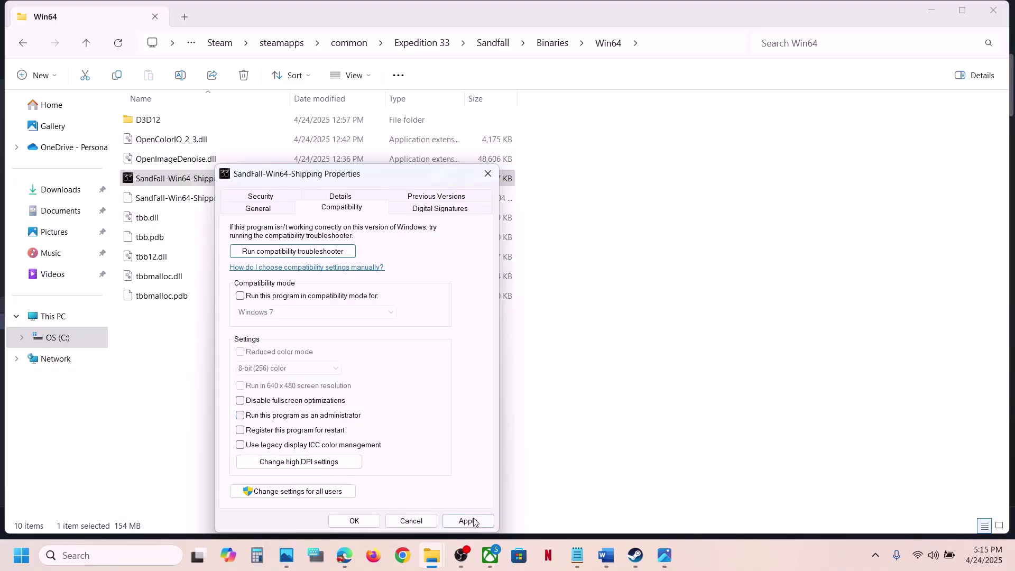
{"action": "left_click", "coordinate": [466, 521]}
{"action": "left_click", "coordinate": [354, 521]}
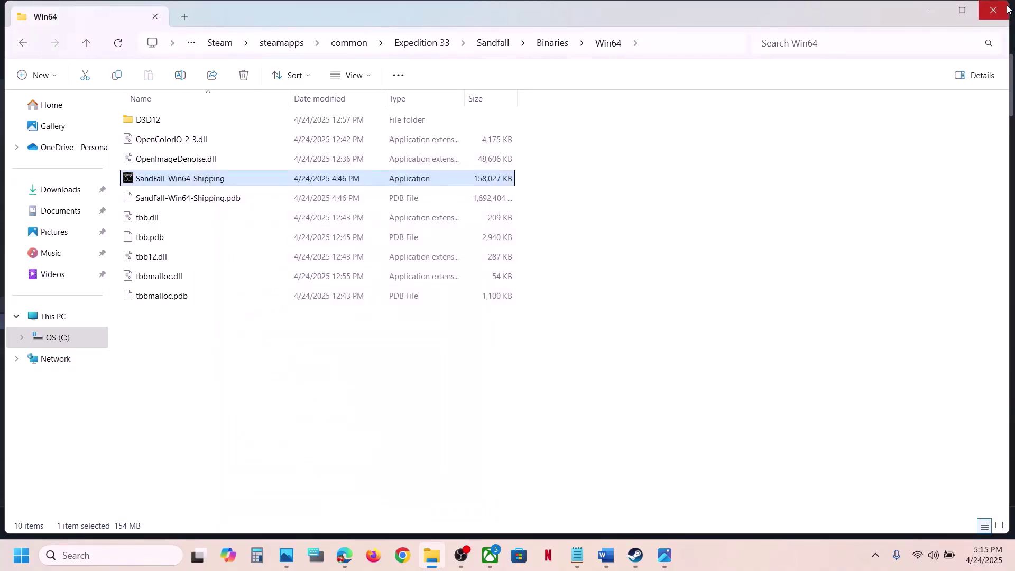
{"action": "left_click", "coordinate": [994, 9]}
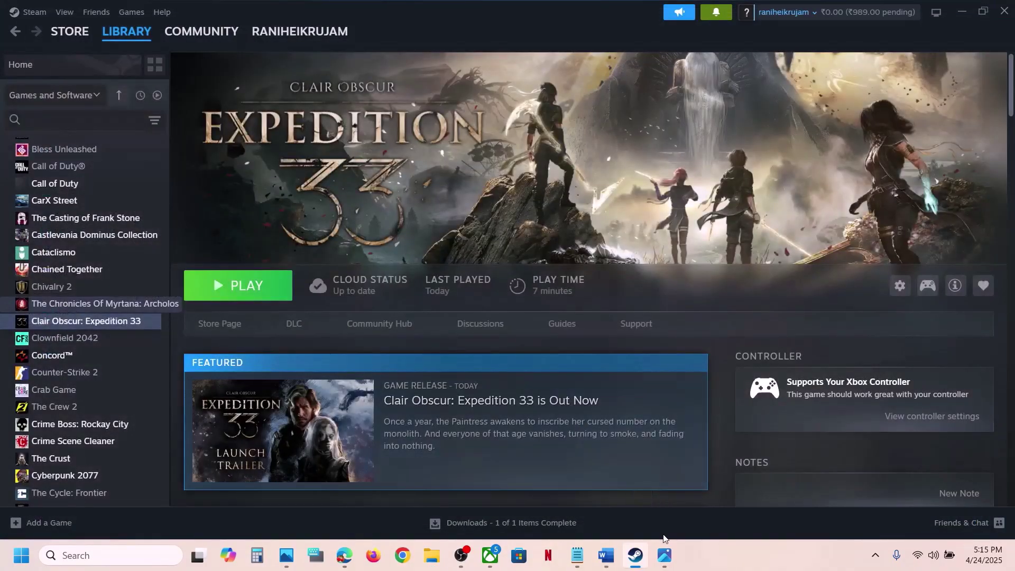
- Switch to the Word notes and read Step 6 about overclocking, MSI Afterburner/Rivatuner and overlay apps
{"action": "left_click", "coordinate": [606, 555]}
{"action": "scroll", "coordinate": [339, 347], "scroll_direction": "down", "scroll_amount": 10}
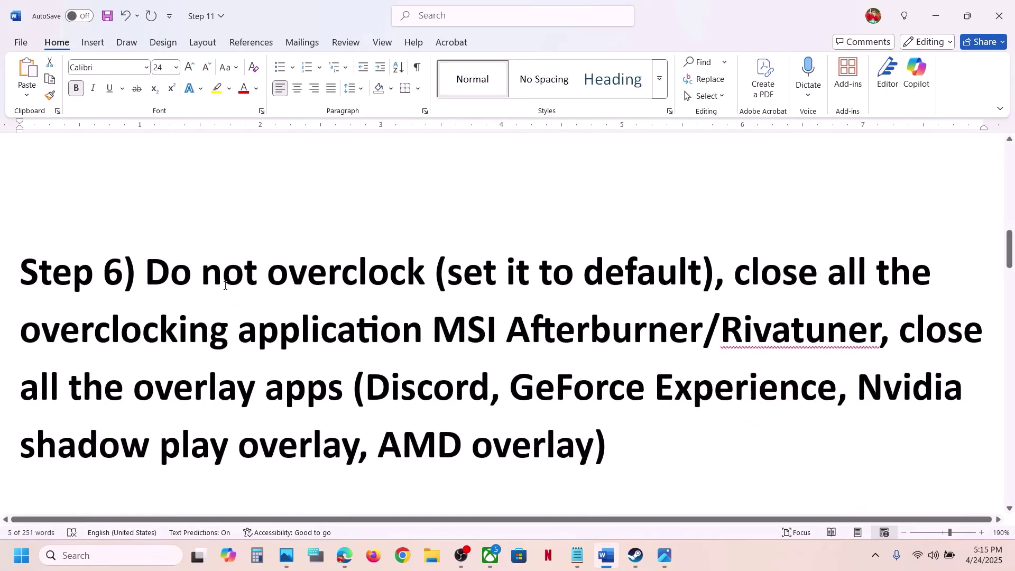
{"action": "left_click_drag", "start_coordinate": [165, 280], "coordinate": [429, 281]}
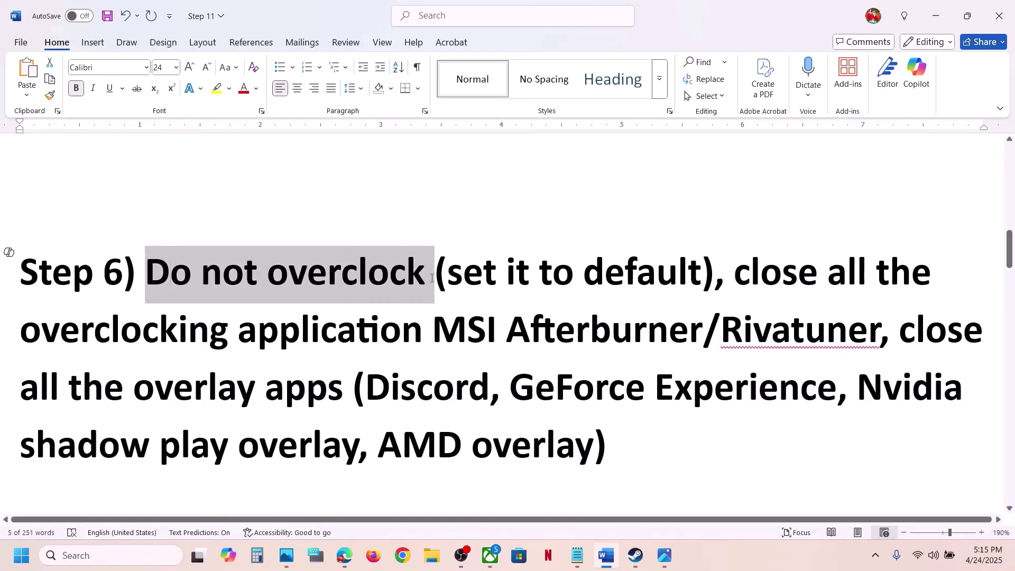
{"action": "left_click", "coordinate": [472, 292]}
{"action": "left_click_drag", "start_coordinate": [449, 276], "coordinate": [702, 278]}
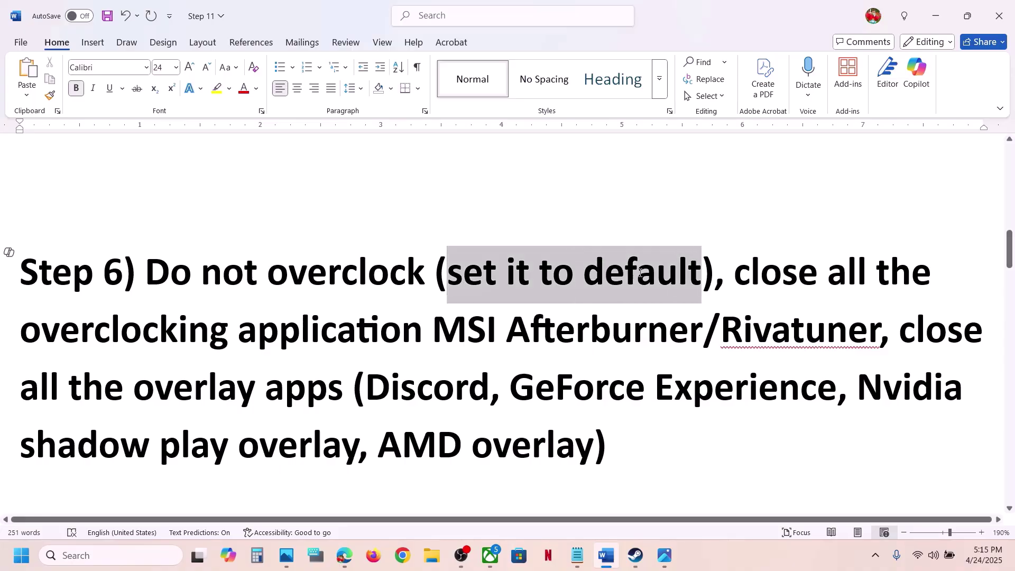
{"action": "left_click_drag", "start_coordinate": [170, 276], "coordinate": [581, 278]}
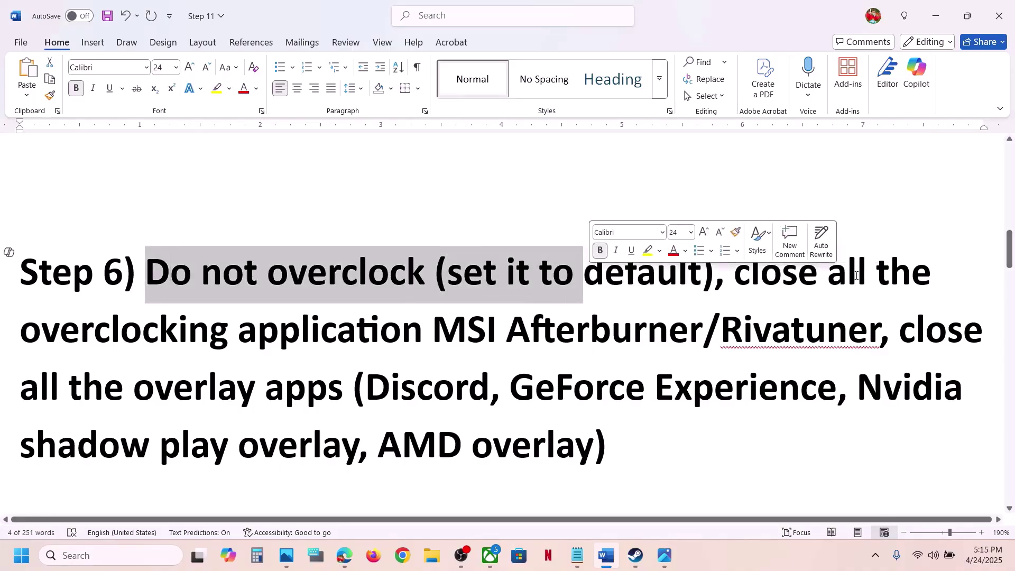
{"action": "left_click_drag", "start_coordinate": [735, 279], "coordinate": [879, 332]}
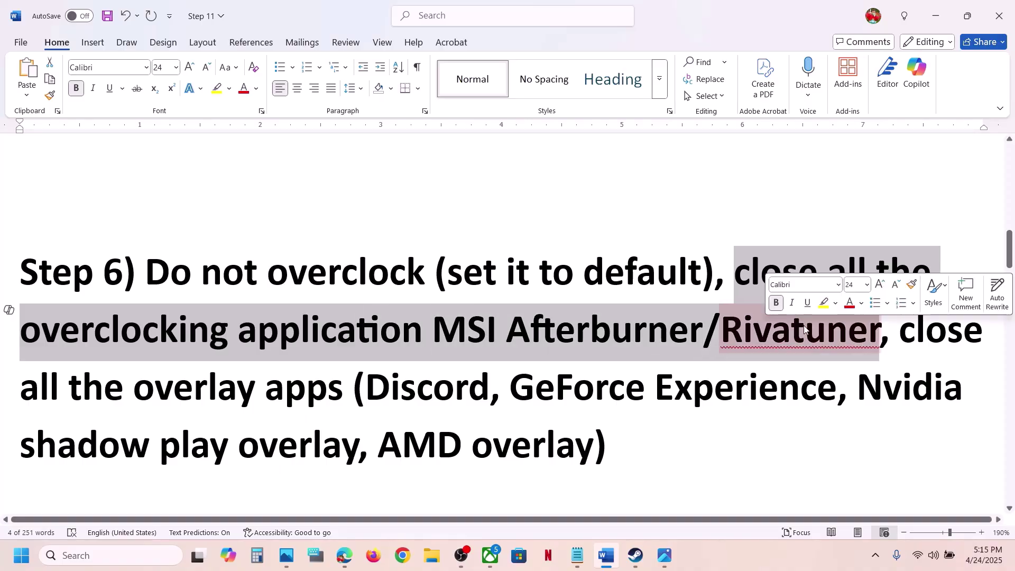
{"action": "left_click", "coordinate": [519, 362]}
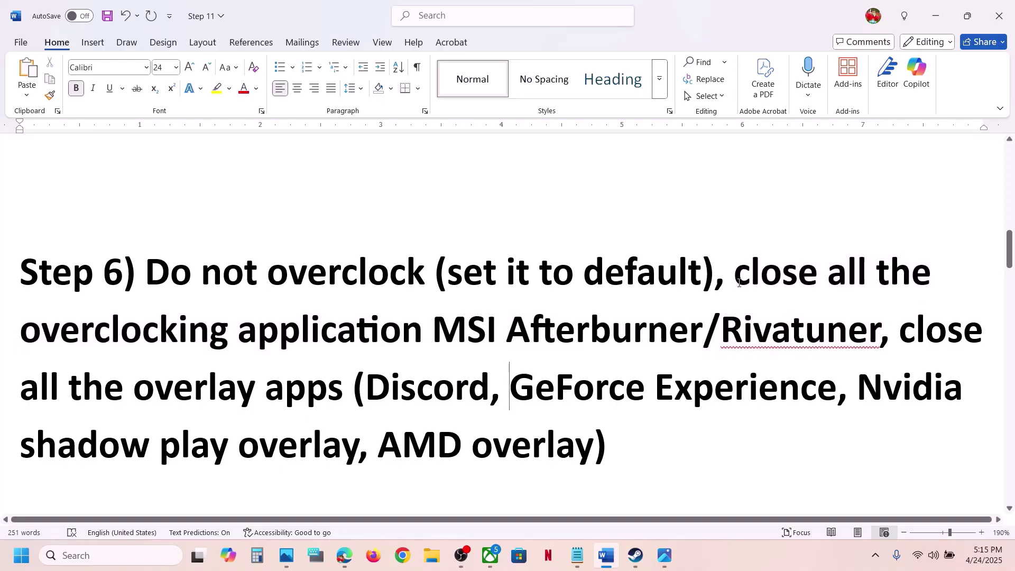
{"action": "left_click_drag", "start_coordinate": [738, 283], "coordinate": [878, 338]}
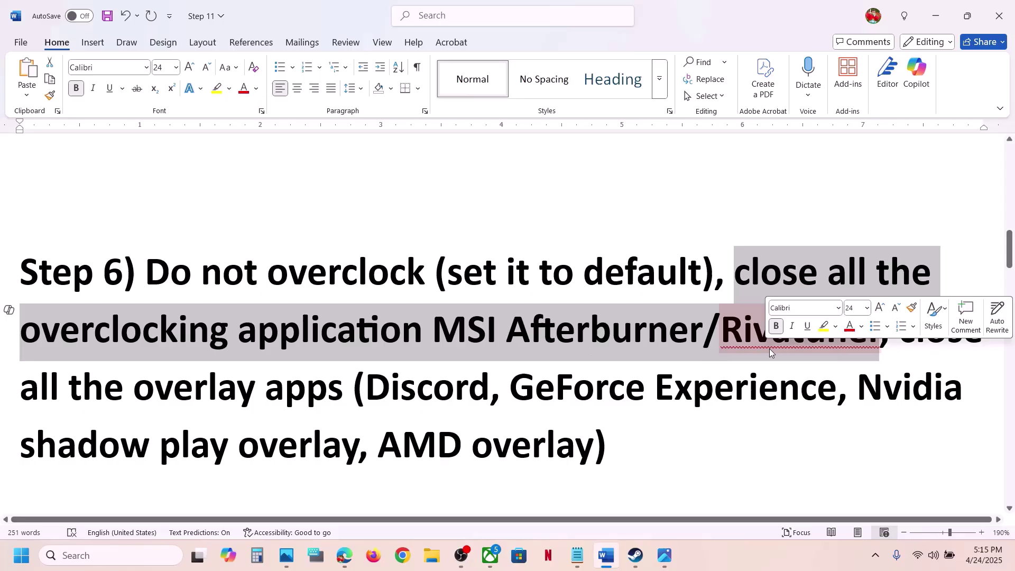
{"action": "left_click", "coordinate": [895, 361]}
{"action": "left_click_drag", "start_coordinate": [962, 331], "coordinate": [281, 397]}
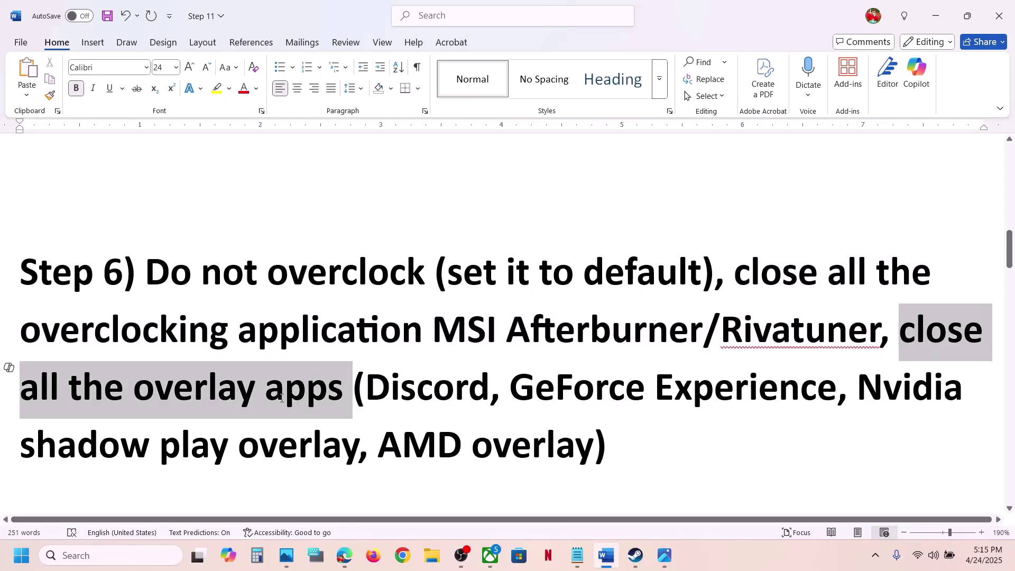
{"action": "left_click", "coordinate": [321, 391]}
{"action": "left_click_drag", "start_coordinate": [365, 390], "coordinate": [503, 385]}
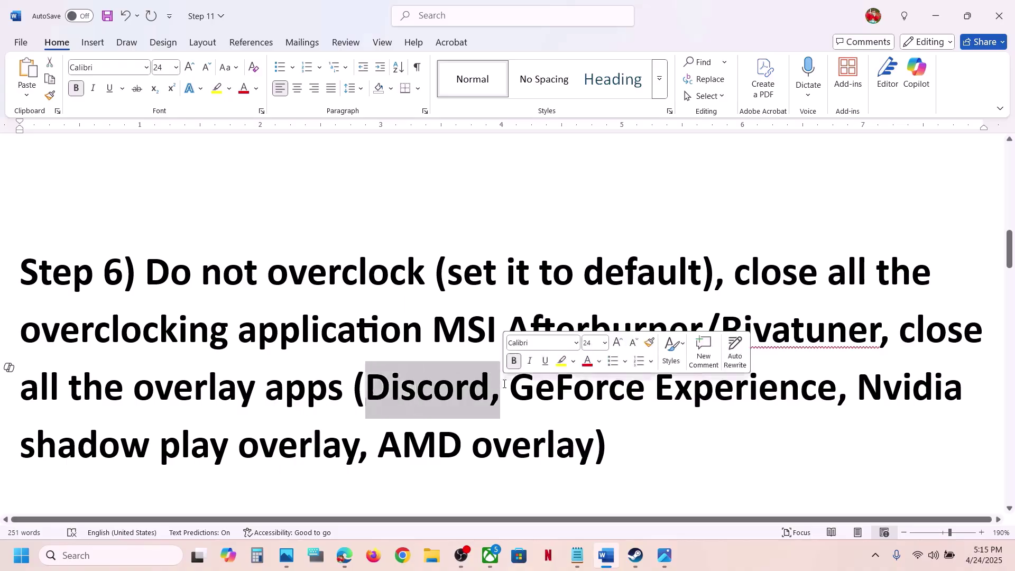
- Open the NVIDIA app and check the NVIDIA overlay option in its settings
{"action": "left_click", "coordinate": [128, 549]}
{"action": "type", "text": "nvi"}
{"action": "key", "text": "Return"}
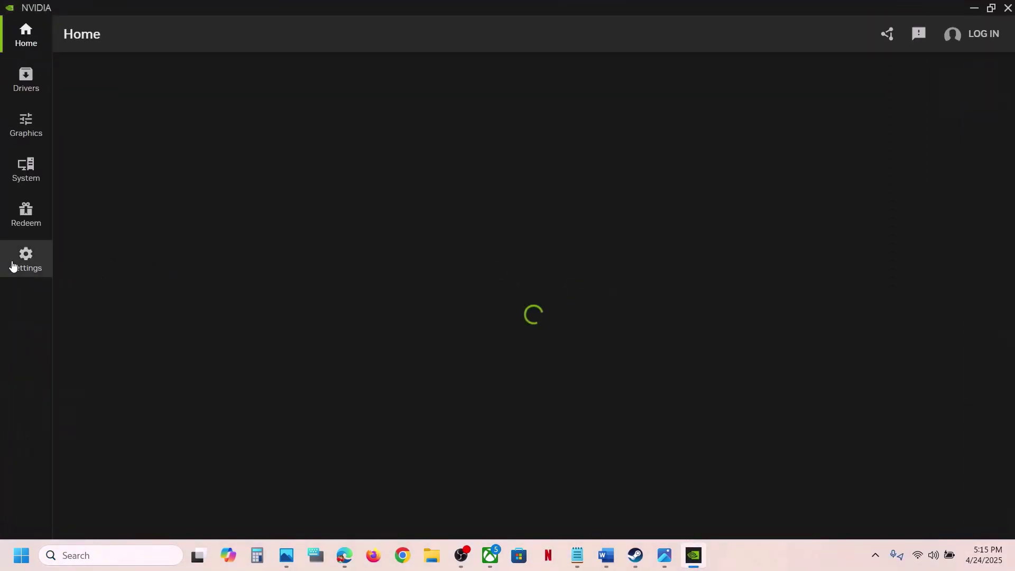
{"action": "left_click", "coordinate": [13, 266]}
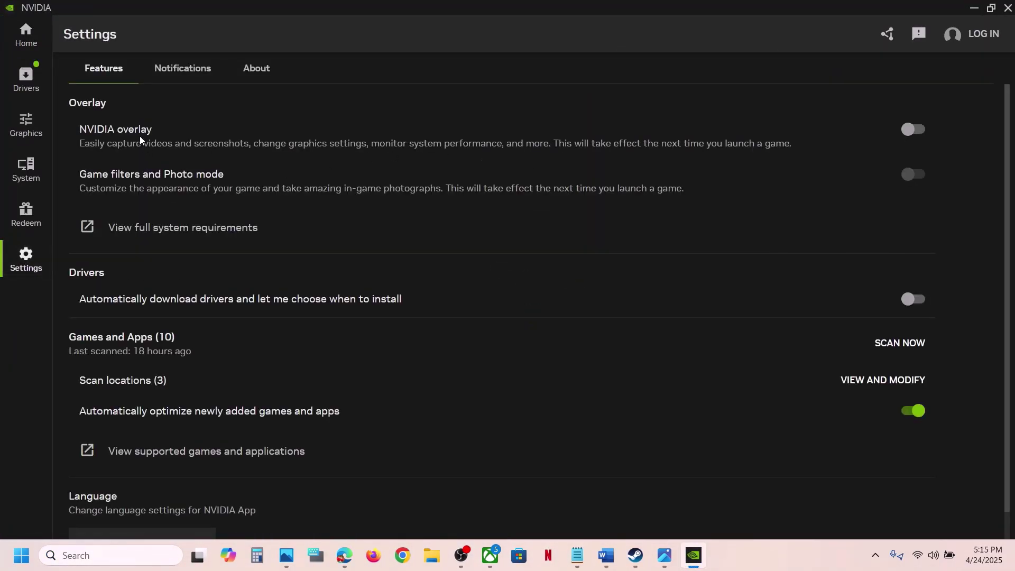
- View the graphics program settings for Clair Obscur: Expedition 33, and close the NVIDIA app to return to the Word notes
{"action": "left_click", "coordinate": [32, 132]}
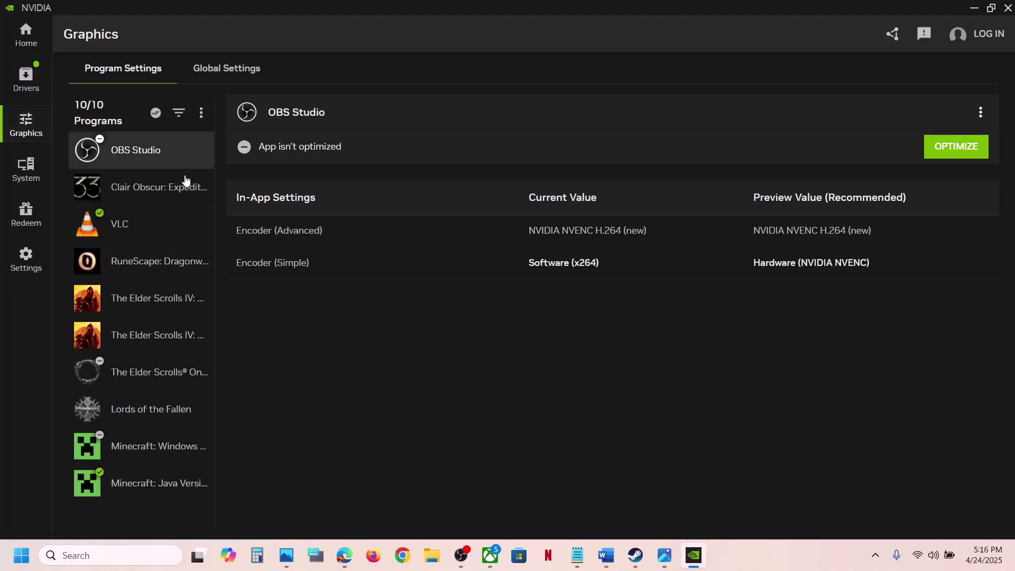
{"action": "left_click", "coordinate": [172, 189]}
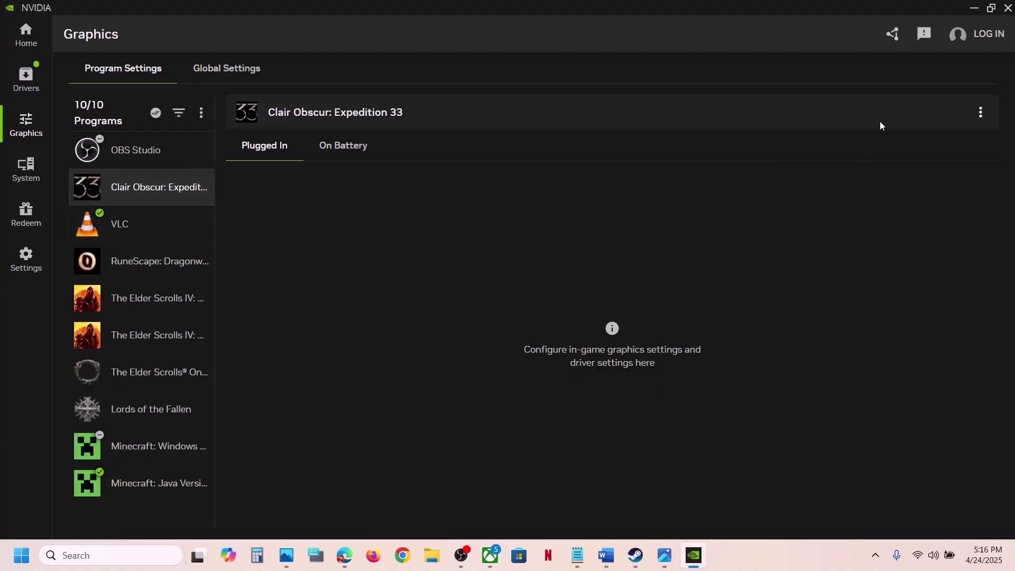
{"action": "left_click", "coordinate": [128, 152]}
{"action": "left_click", "coordinate": [150, 179]}
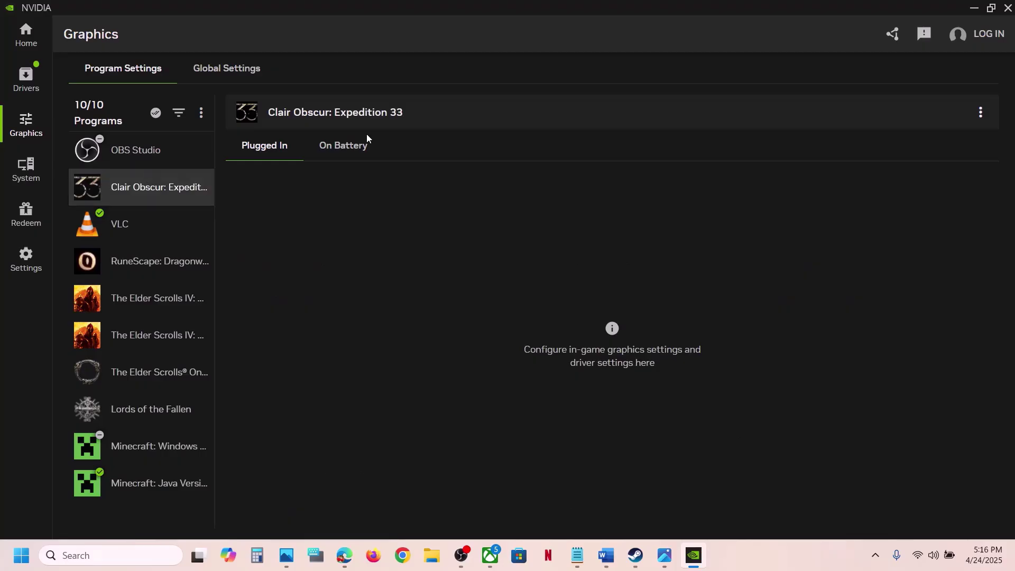
{"action": "left_click", "coordinate": [1008, 11]}
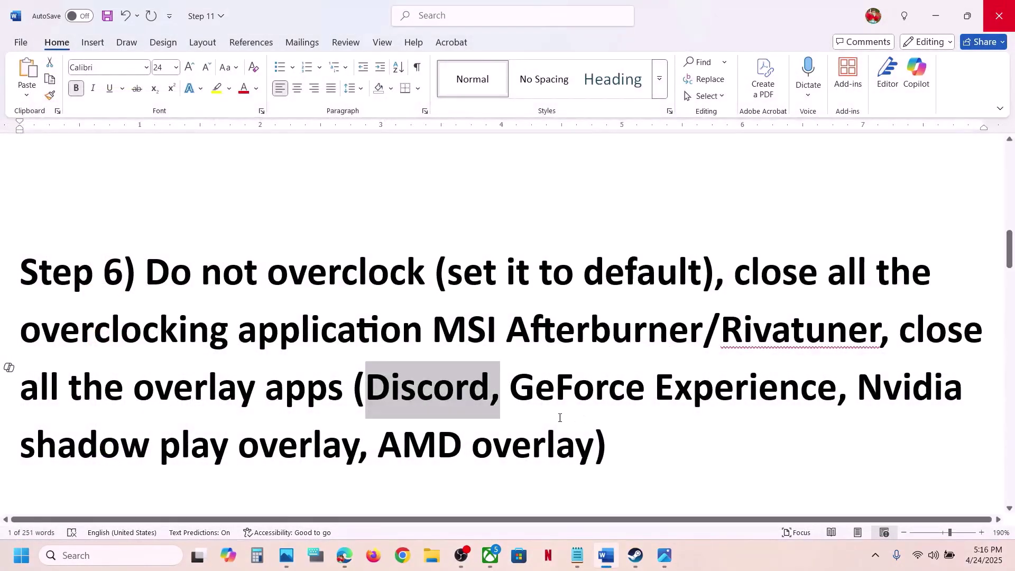
{"action": "left_click", "coordinate": [458, 422]}
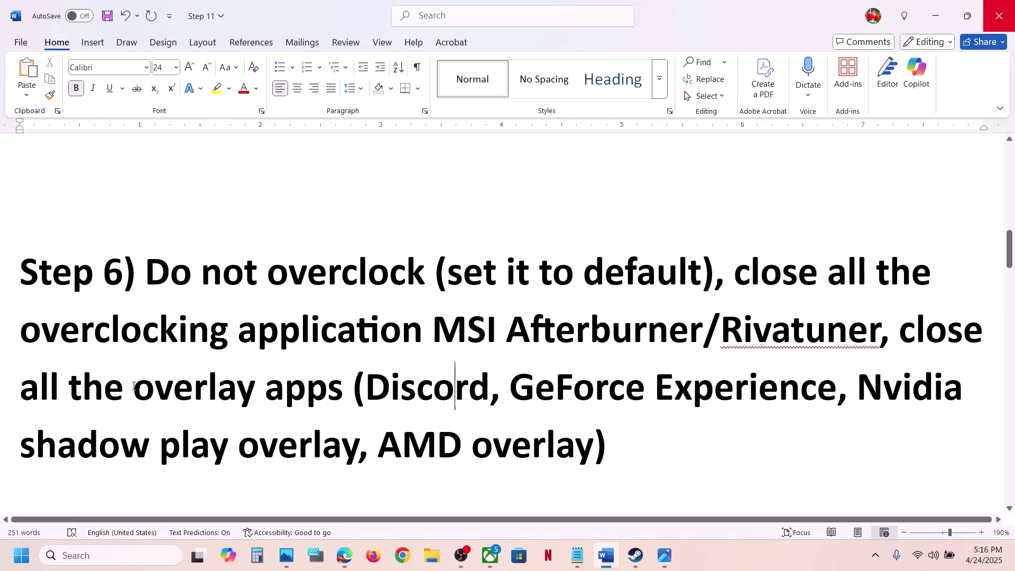
- Read the end of Step 6 about overlay apps and Step 7 about backing up and renaming the save game files
{"action": "left_click_drag", "start_coordinate": [49, 385], "coordinate": [349, 394]}
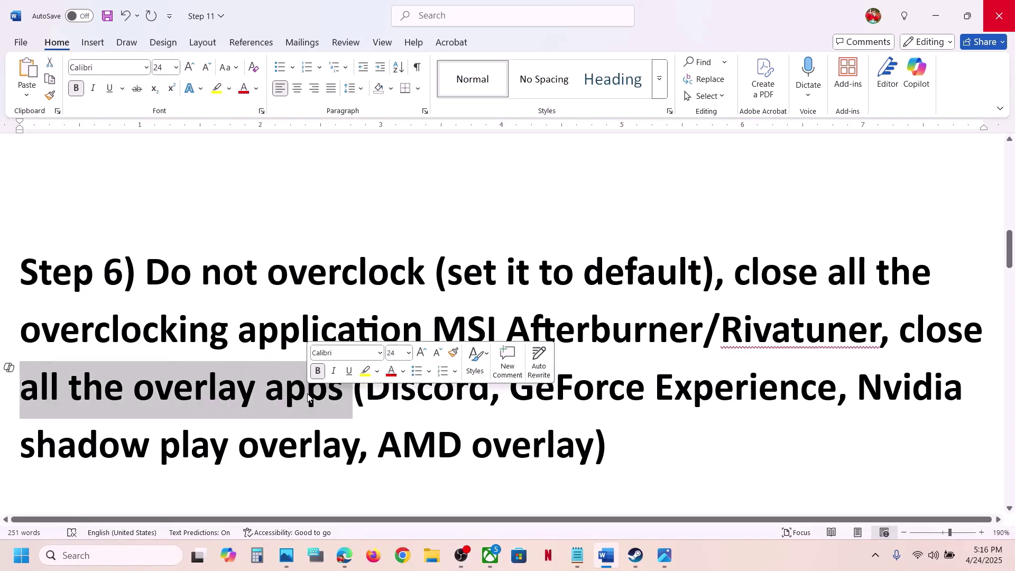
{"action": "left_click", "coordinate": [307, 397]}
{"action": "scroll", "coordinate": [307, 397], "scroll_direction": "down", "scroll_amount": 5}
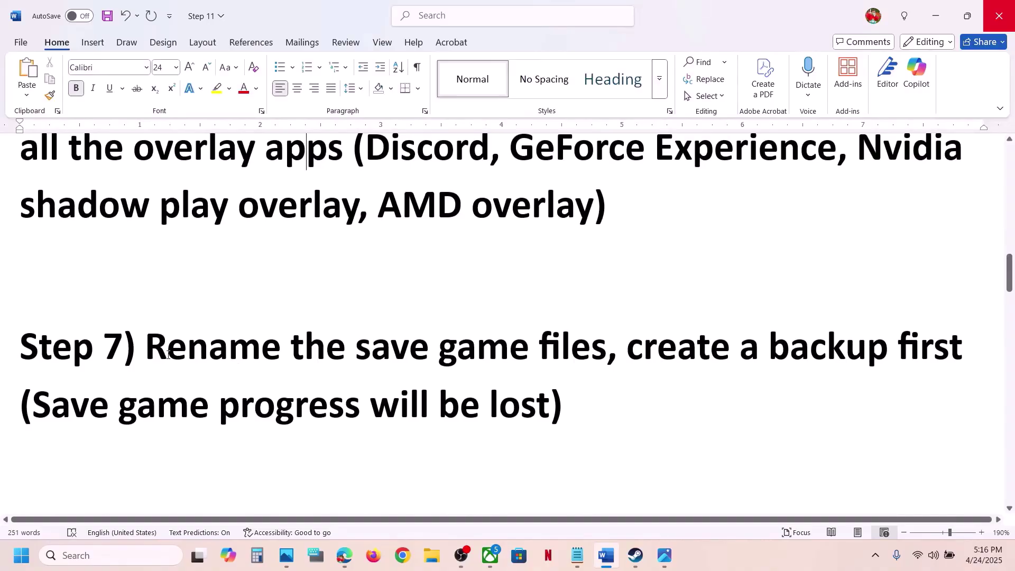
{"action": "left_click_drag", "start_coordinate": [146, 350], "coordinate": [612, 369]}
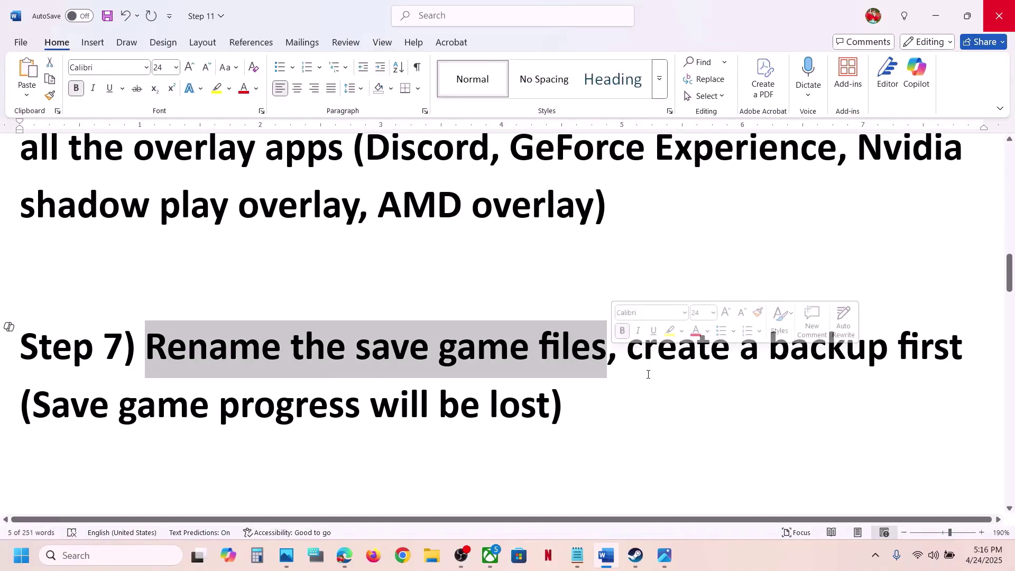
{"action": "left_click_drag", "start_coordinate": [27, 412], "coordinate": [498, 416]}
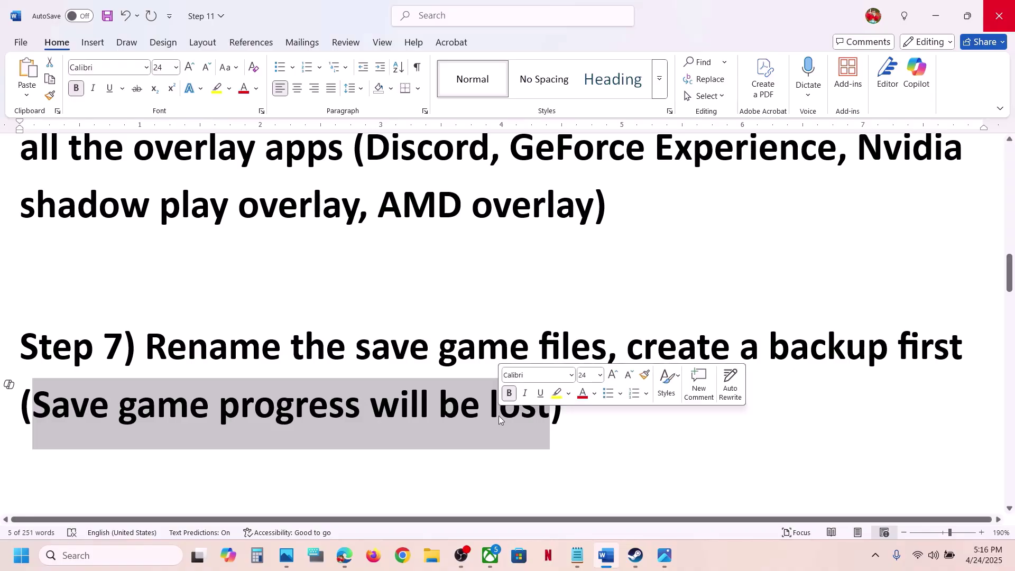
{"action": "left_click", "coordinate": [587, 334]}
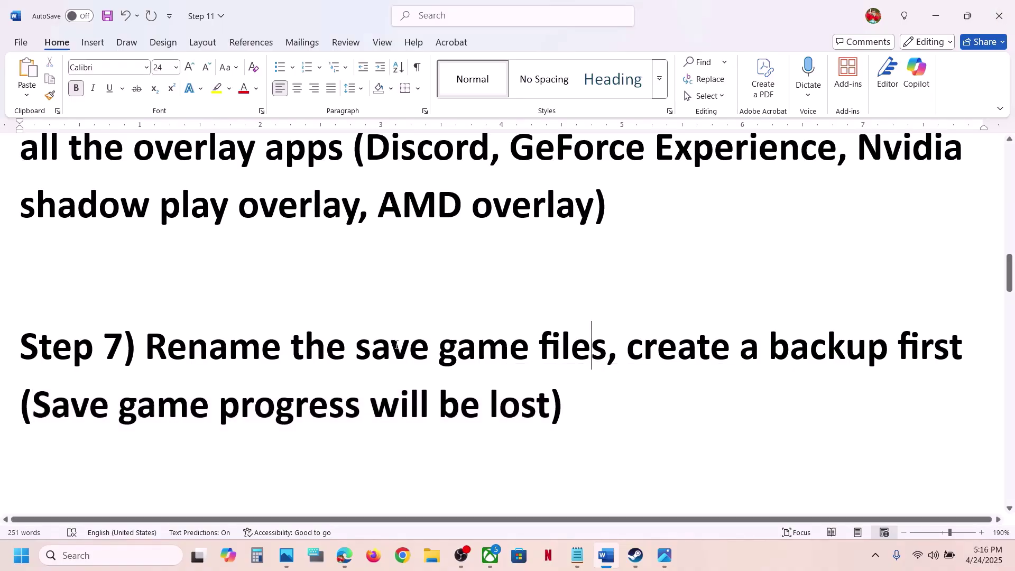
{"action": "left_click_drag", "start_coordinate": [626, 344], "coordinate": [970, 348]}
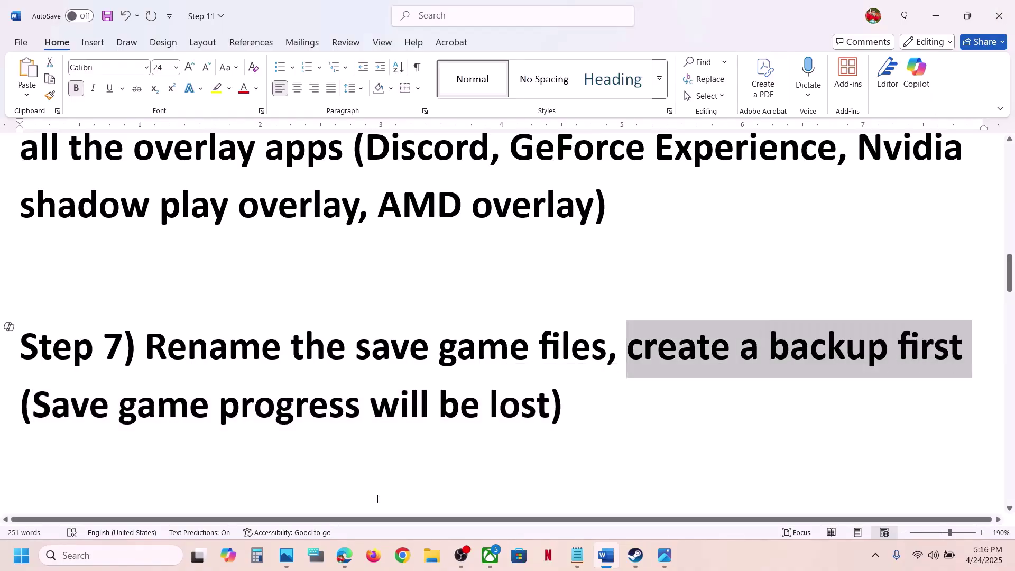
- Open File Explorer and go to the user's profile folder under Users on the OS (C:) drive
{"action": "left_click", "coordinate": [430, 555]}
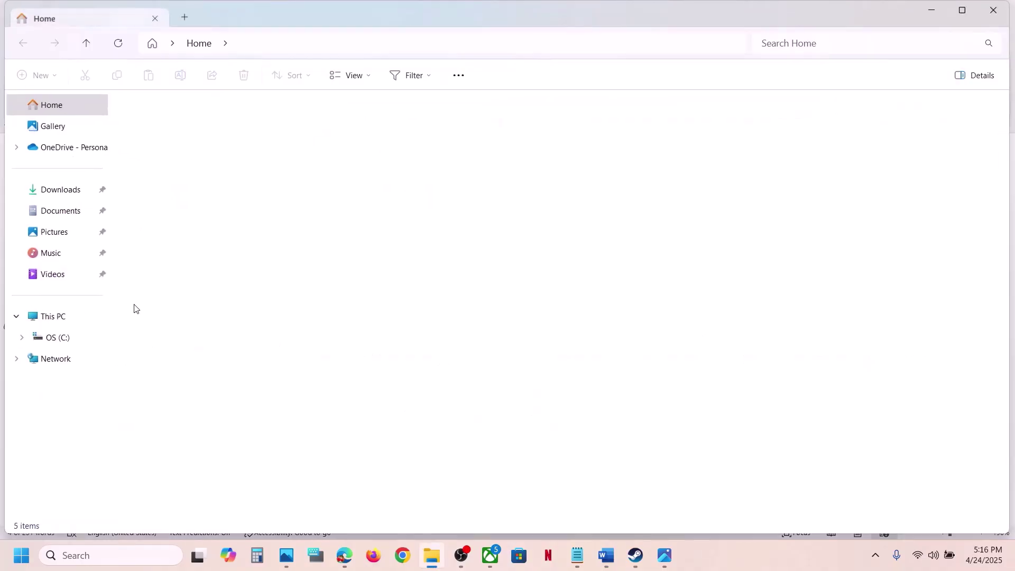
{"action": "left_click", "coordinate": [73, 317]}
{"action": "double_click", "coordinate": [221, 138]}
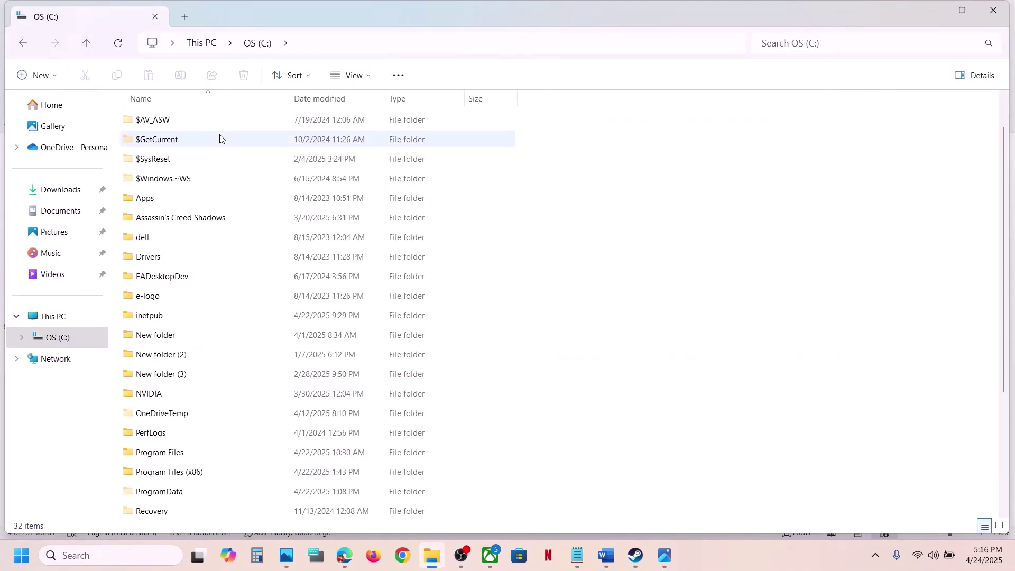
{"action": "scroll", "coordinate": [195, 370], "scroll_direction": "down", "scroll_amount": 4}
{"action": "double_click", "coordinate": [151, 354]}
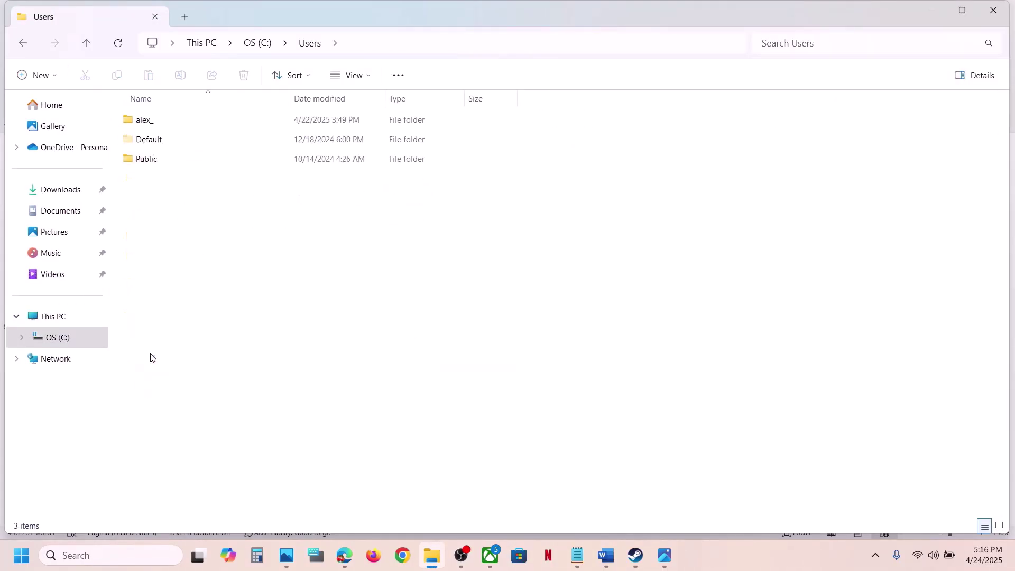
{"action": "double_click", "coordinate": [175, 127]}
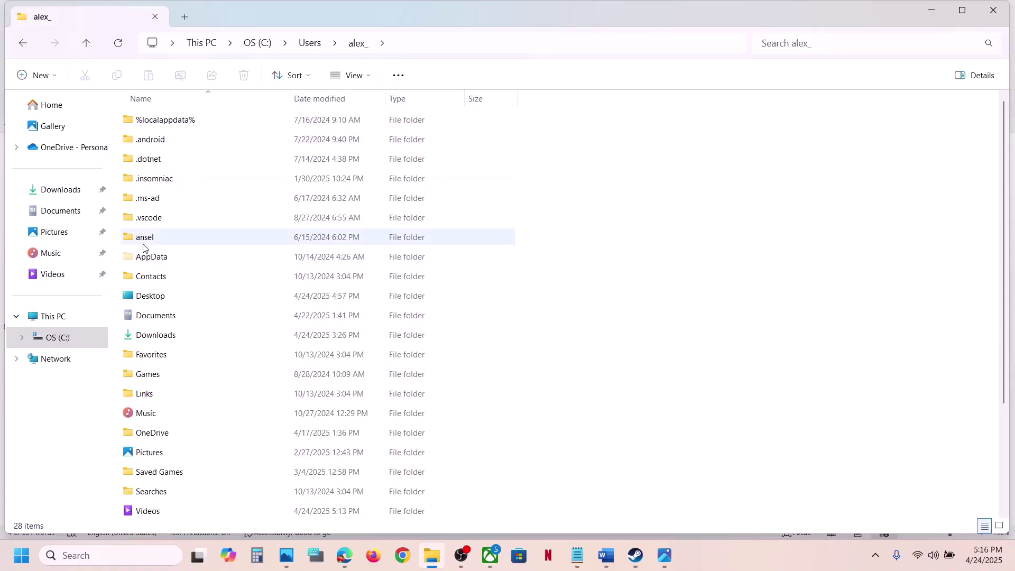
- Check that hidden items are shown, and open the Local folder inside AppData
{"action": "left_click", "coordinate": [147, 258]}
{"action": "left_click", "coordinate": [353, 75]}
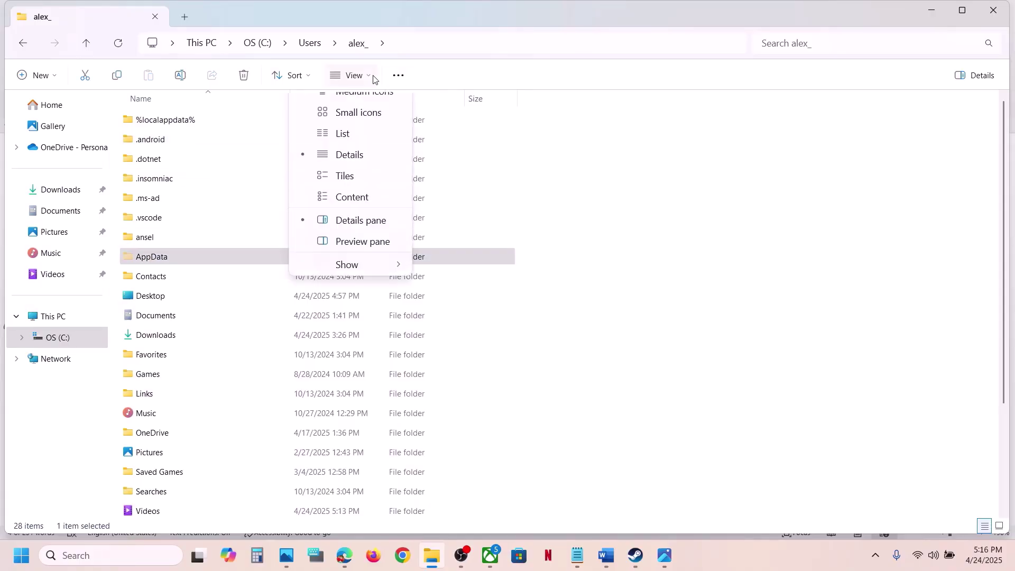
{"action": "mouse_move", "coordinate": [367, 322]}
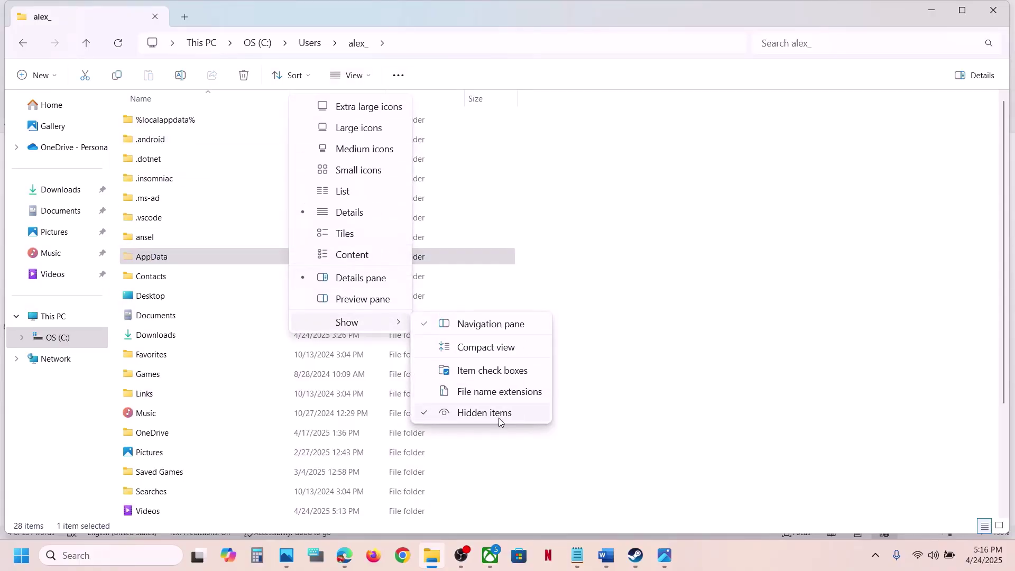
{"action": "left_click", "coordinate": [180, 256]}
{"action": "double_click", "coordinate": [180, 255]}
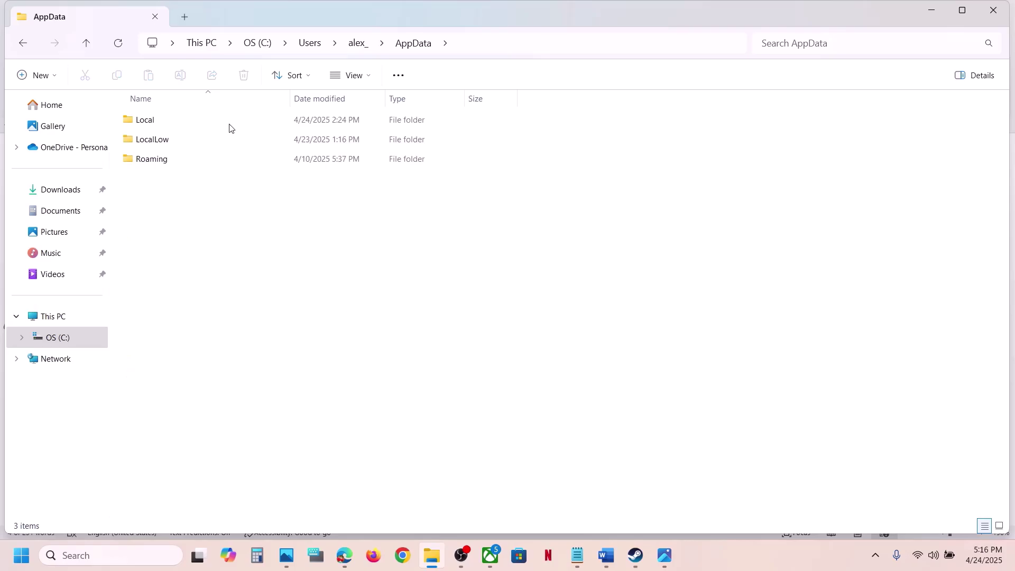
{"action": "double_click", "coordinate": [179, 119]}
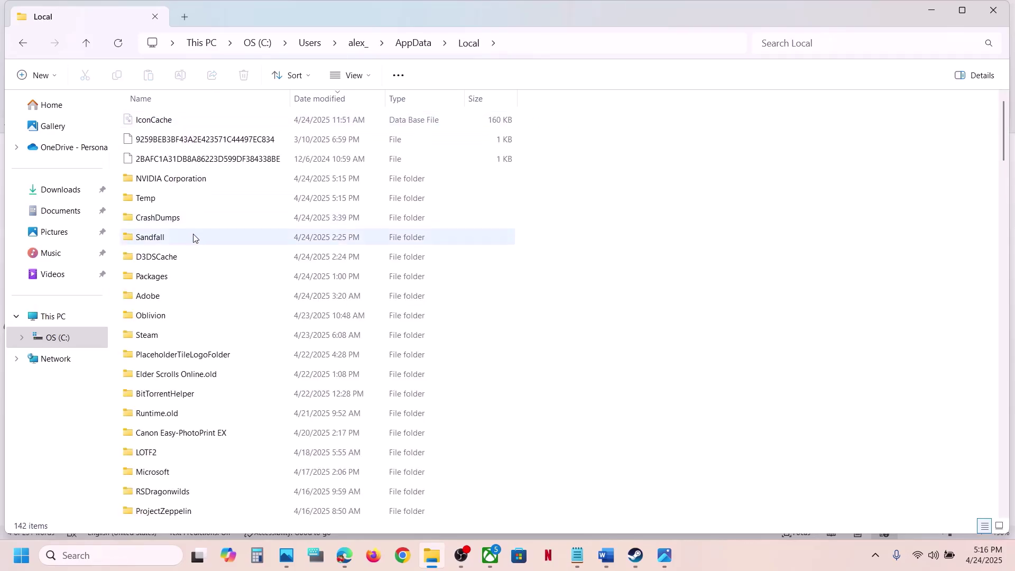
- Copy the Sandfall folder to the desktop as a backup and place it below the Oblivion Remastered folder
{"action": "left_click", "coordinate": [165, 241]}
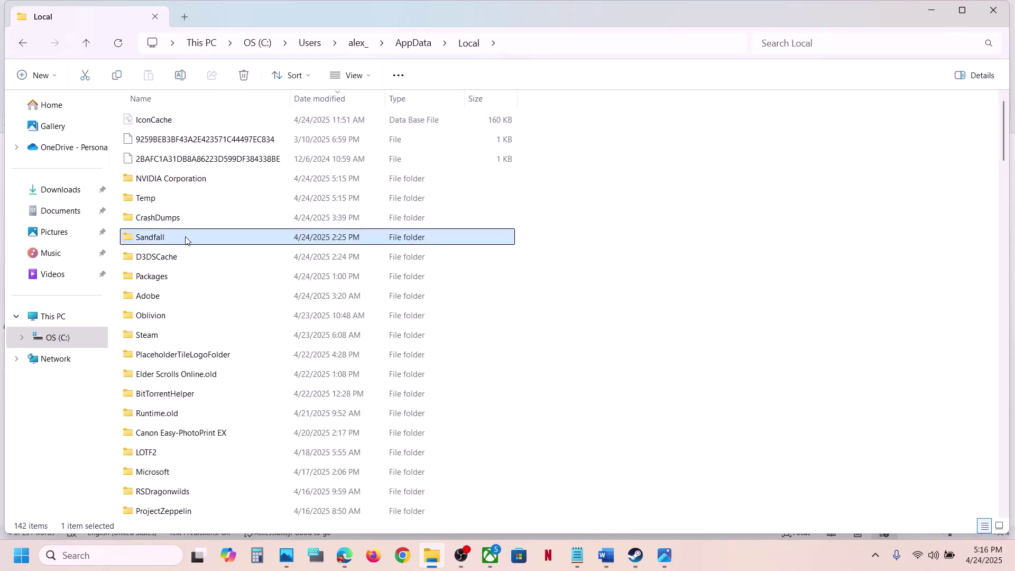
{"action": "right_click", "coordinate": [185, 240]}
{"action": "left_click", "coordinate": [249, 168]}
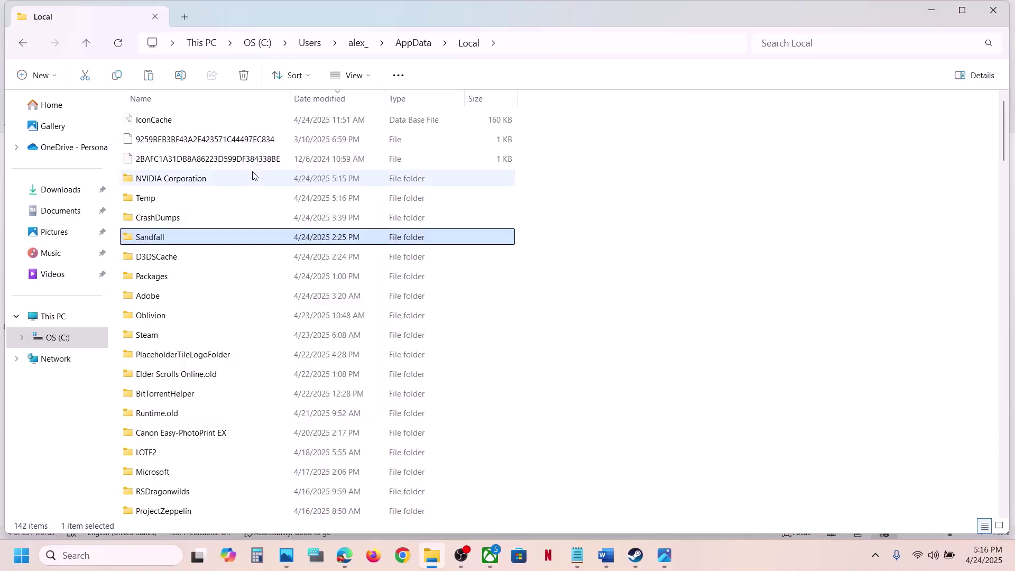
{"action": "key", "text": "super+d"}
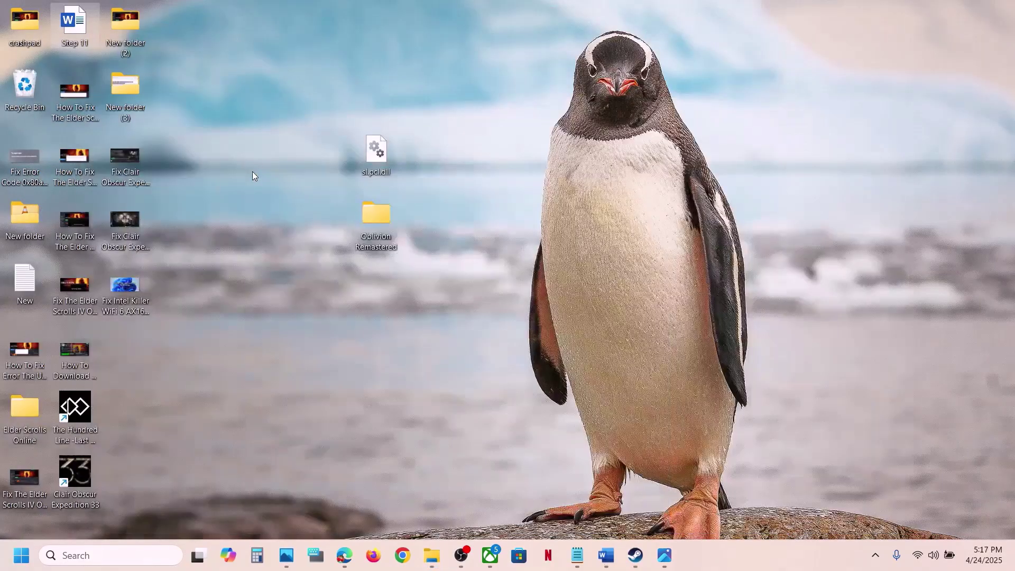
{"action": "key", "text": "ctrl+v"}
{"action": "left_click_drag", "start_coordinate": [125, 357], "coordinate": [386, 302]}
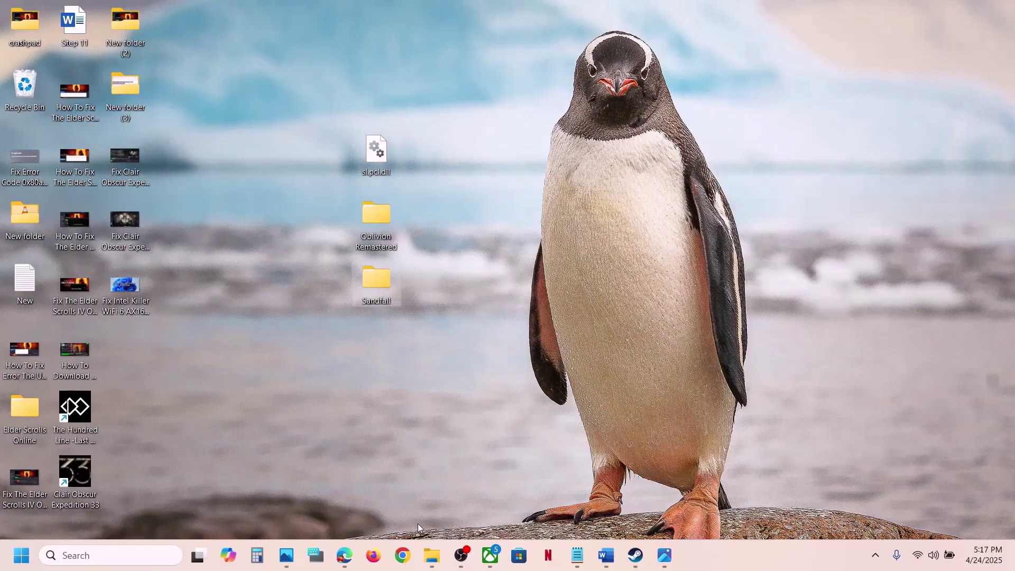
- Return to the AppData Local folder and rename the original Sandfall folder to Sandfall.old
{"action": "left_click", "coordinate": [444, 552]}
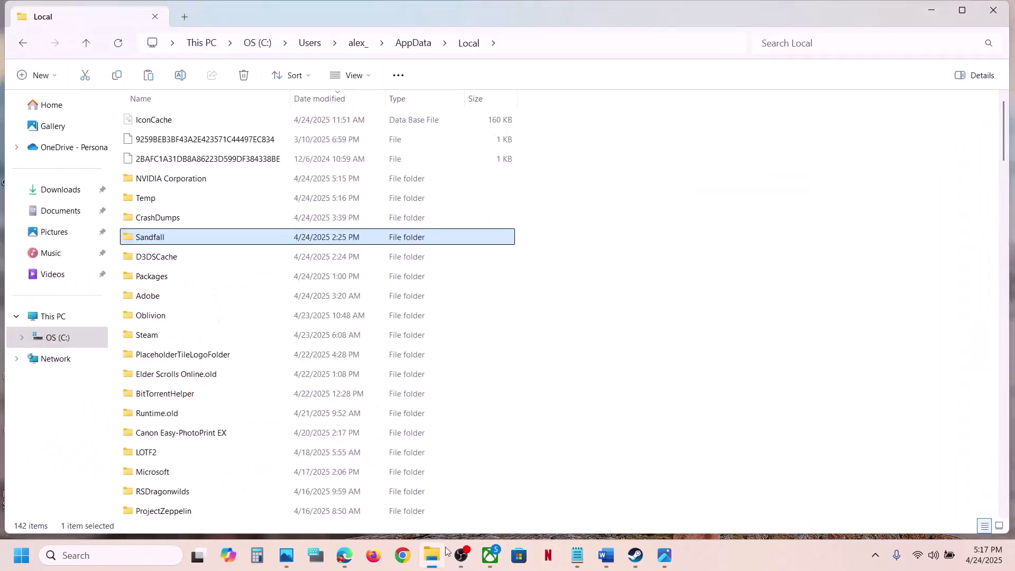
{"action": "right_click", "coordinate": [197, 239]}
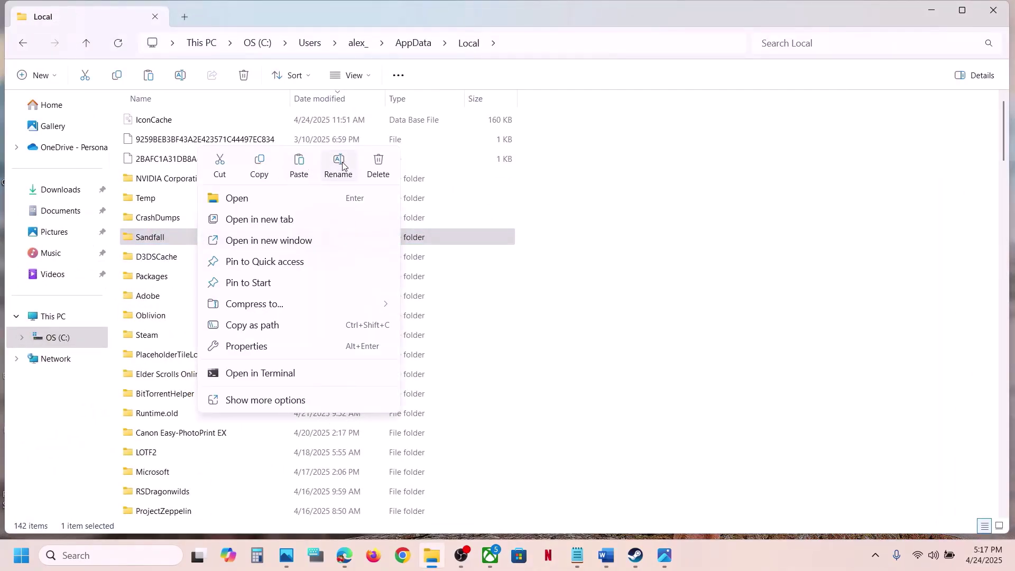
{"action": "left_click", "coordinate": [341, 165]}
{"action": "left_click", "coordinate": [176, 234]}
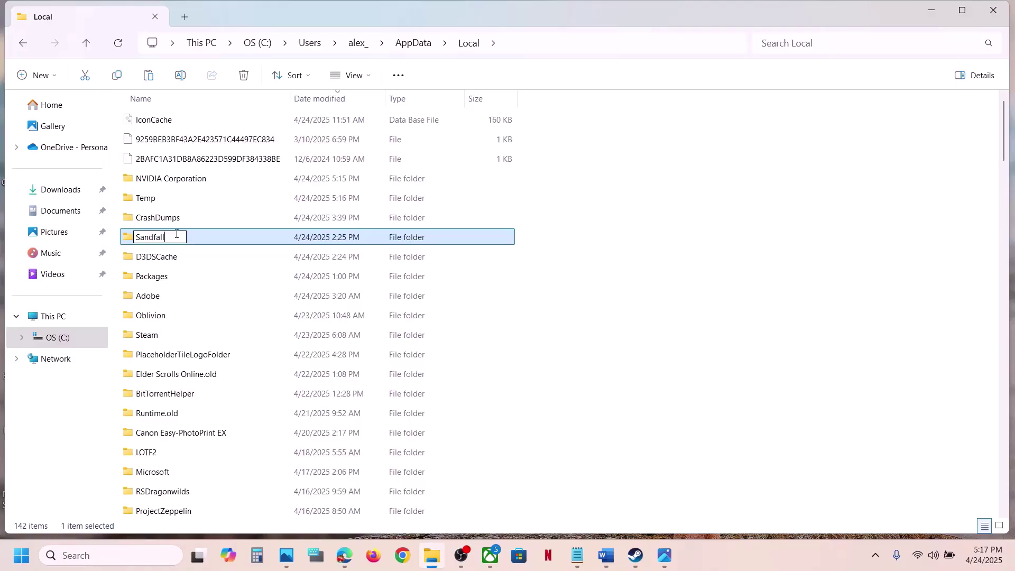
{"action": "type", "text": ".old"}
{"action": "left_click", "coordinate": [661, 310]}
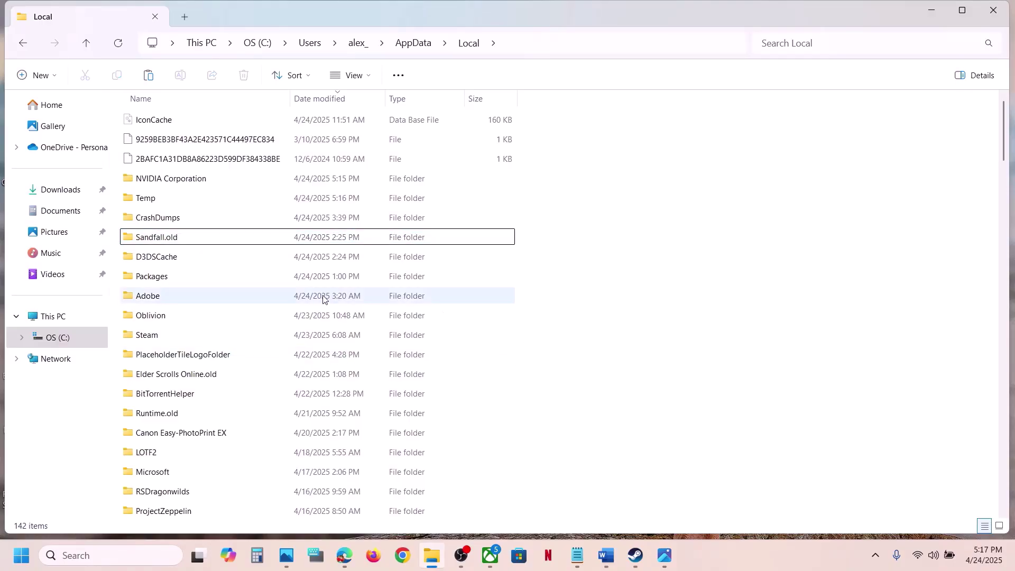
- Bring up the game's Steam library page, return to the Word notes and read Step 8 about a clean graphics driver installation
{"action": "left_click", "coordinate": [643, 561]}
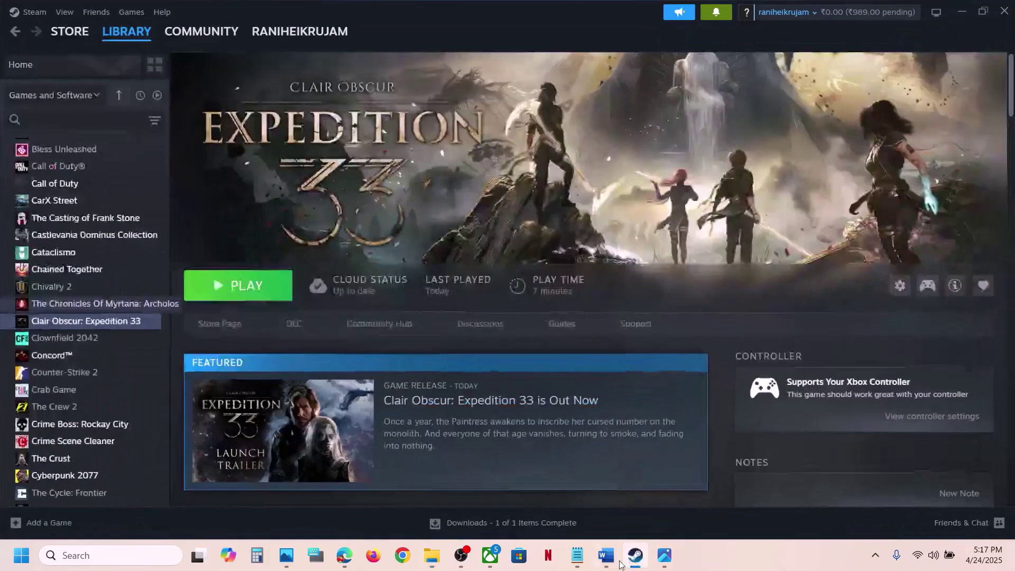
{"action": "left_click", "coordinate": [619, 564]}
{"action": "scroll", "coordinate": [367, 328], "scroll_direction": "down", "scroll_amount": 3}
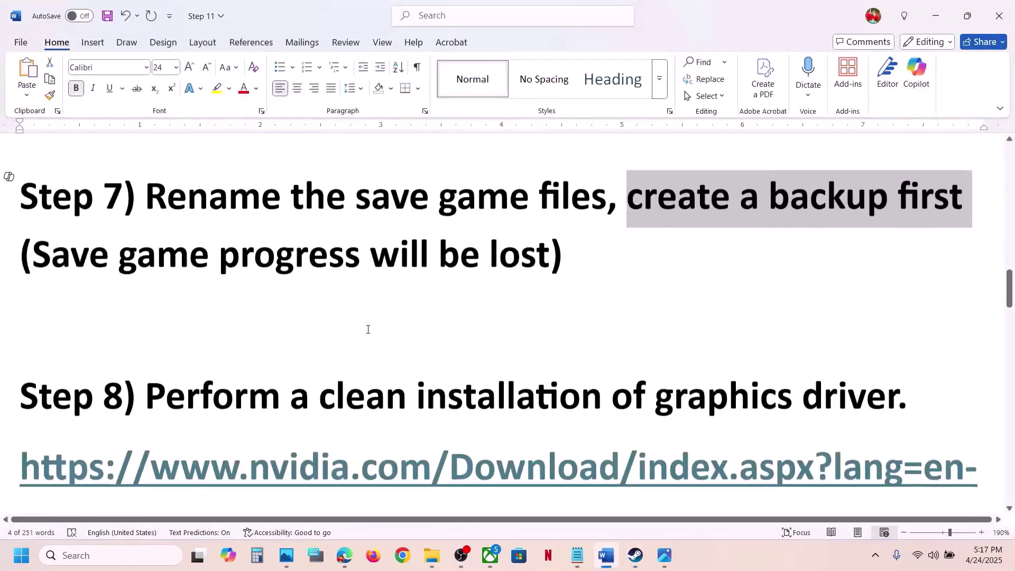
{"action": "left_click_drag", "start_coordinate": [216, 350], "coordinate": [882, 349]}
{"action": "scroll", "coordinate": [455, 369], "scroll_direction": "down", "scroll_amount": 1}
{"action": "scroll", "coordinate": [455, 369], "scroll_direction": "down", "scroll_amount": 1}
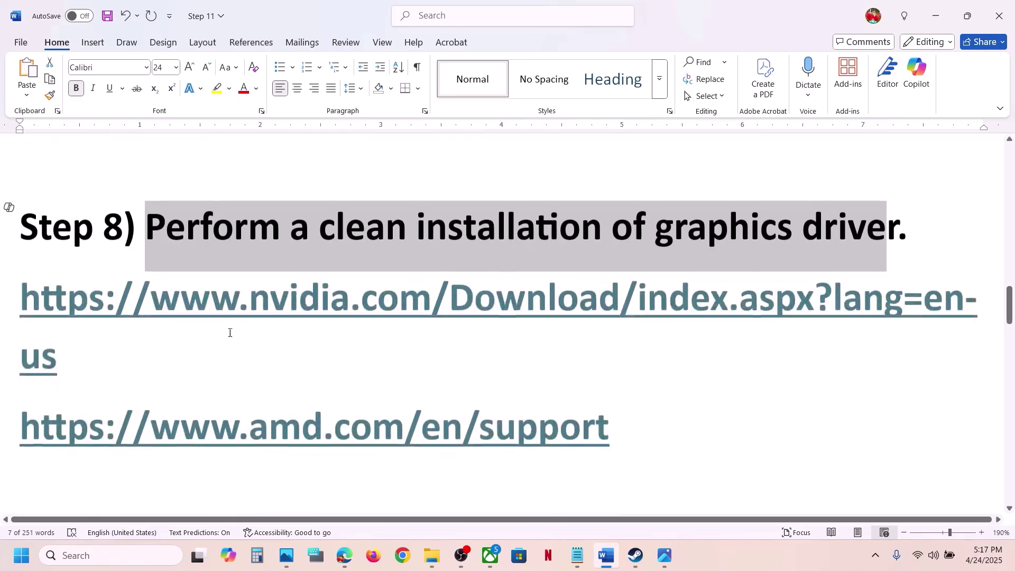
{"action": "double_click", "coordinate": [9, 333]}
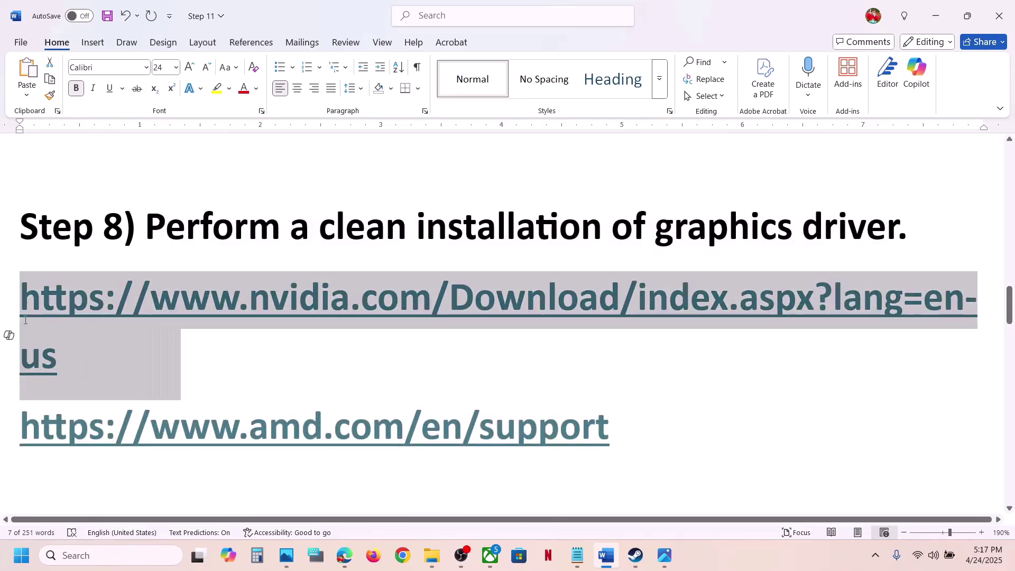
{"action": "double_click", "coordinate": [637, 449]}
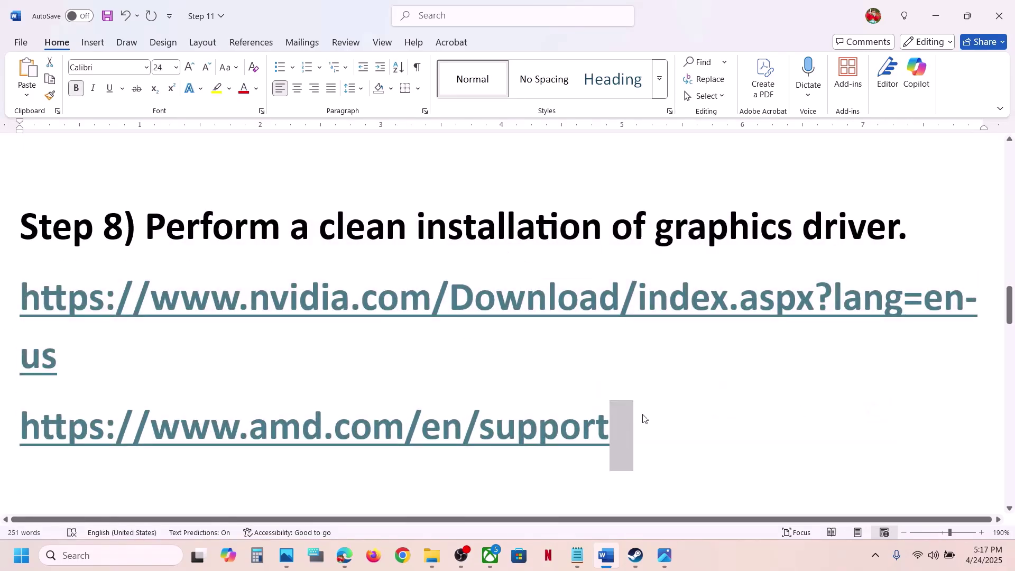
- Switch to the NVIDIA drivers page in Chrome and search for the GeForce RTX 3050 Laptop GPU driver for Windows 11
{"action": "left_click", "coordinate": [746, 559]}
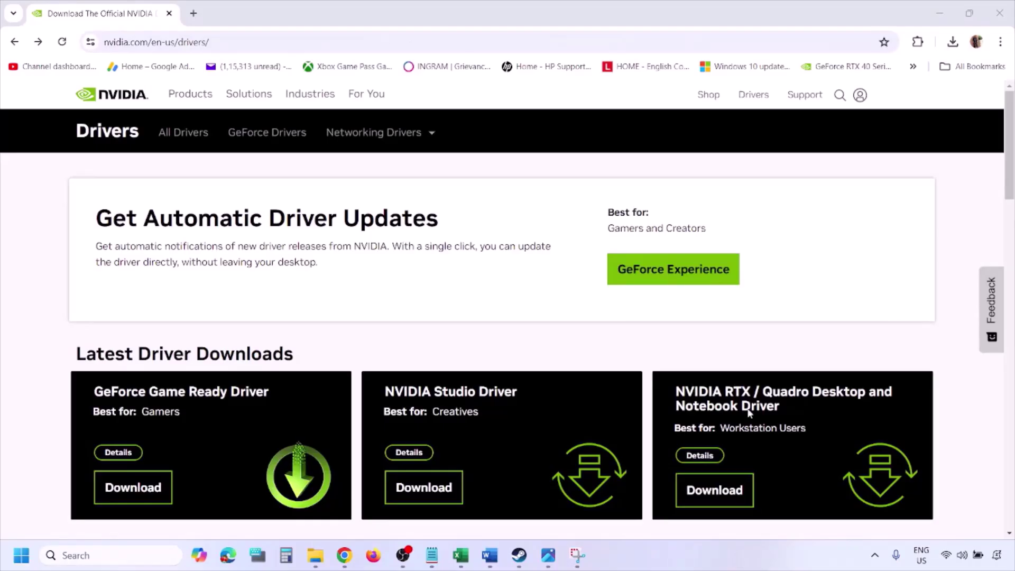
{"action": "scroll", "coordinate": [236, 323], "scroll_direction": "down", "scroll_amount": 8}
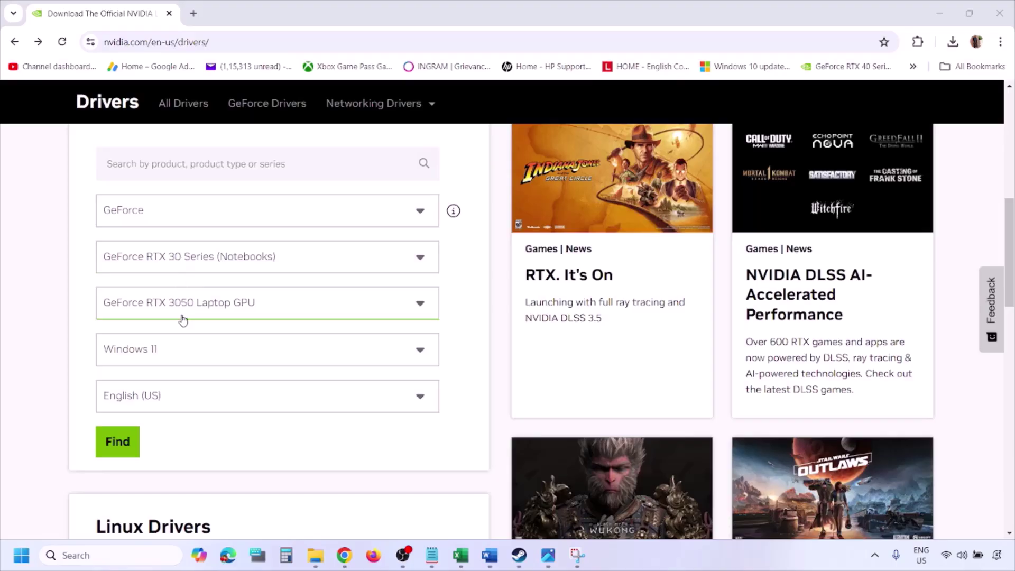
{"action": "left_click", "coordinate": [168, 352]}
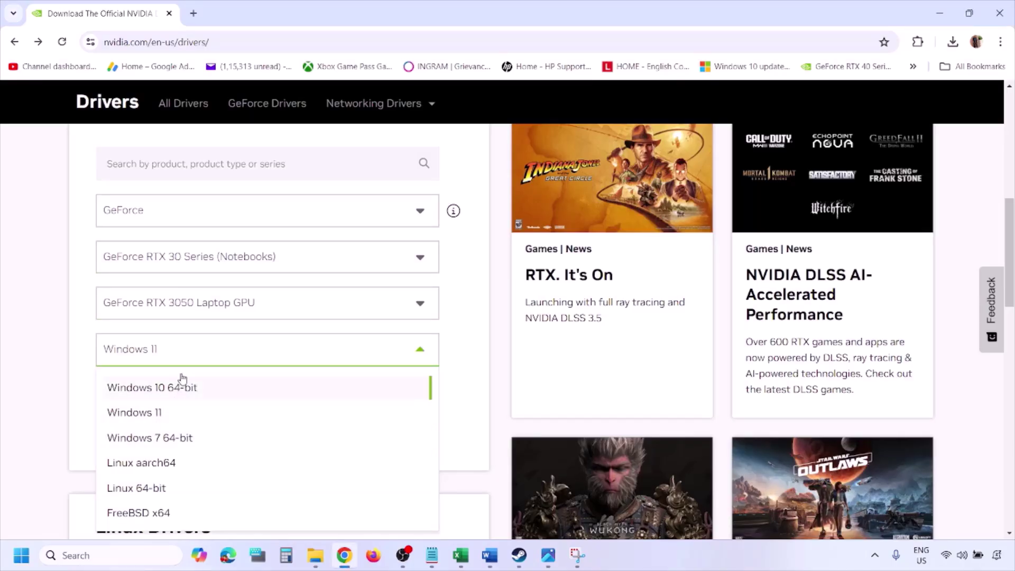
{"action": "left_click", "coordinate": [151, 414]}
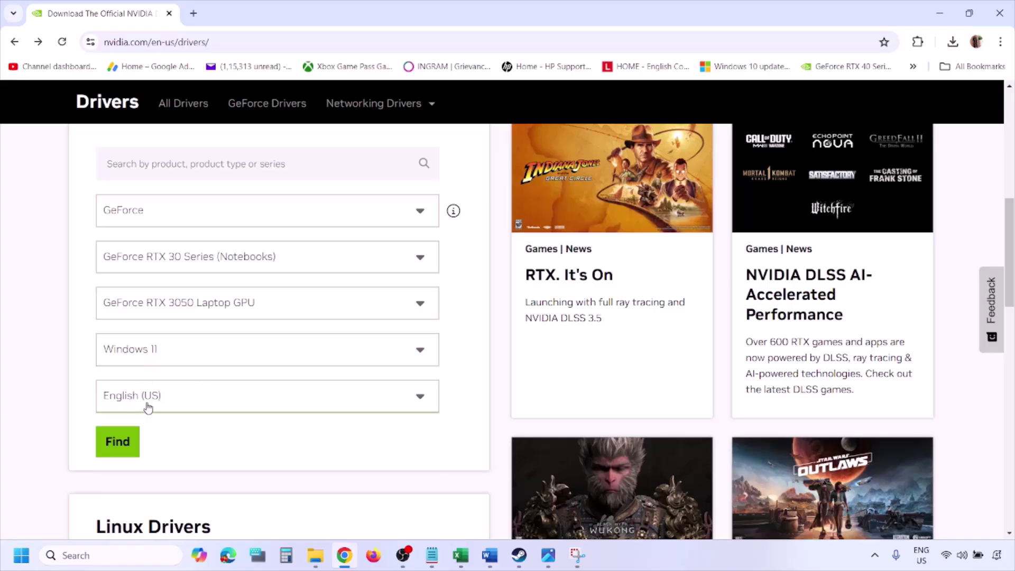
{"action": "left_click", "coordinate": [120, 446]}
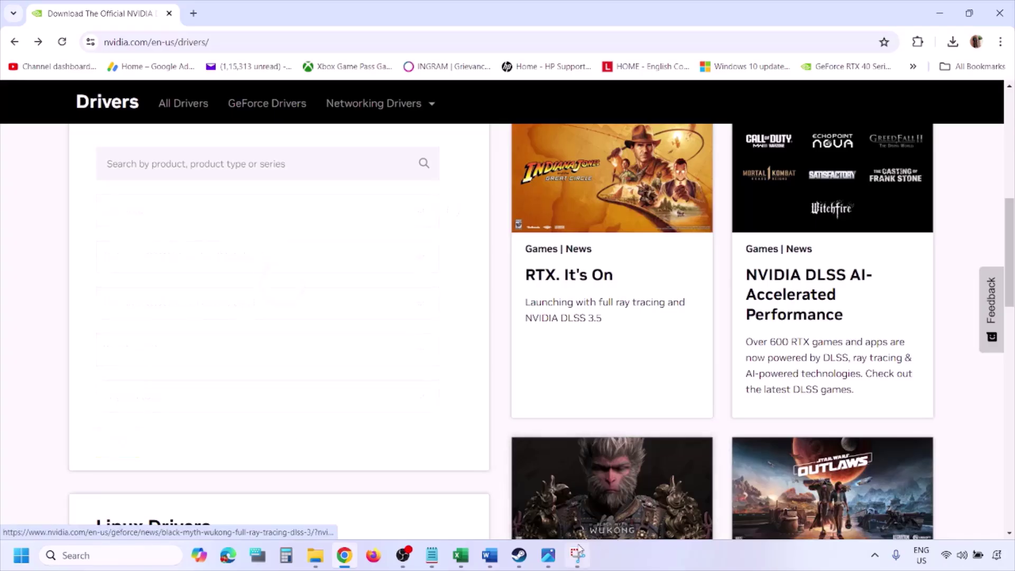
- Switch to Photos and go through the driver screenshots 1.png to 5.png, up to the custom options with a clean installation
{"action": "left_click", "coordinate": [549, 560]}
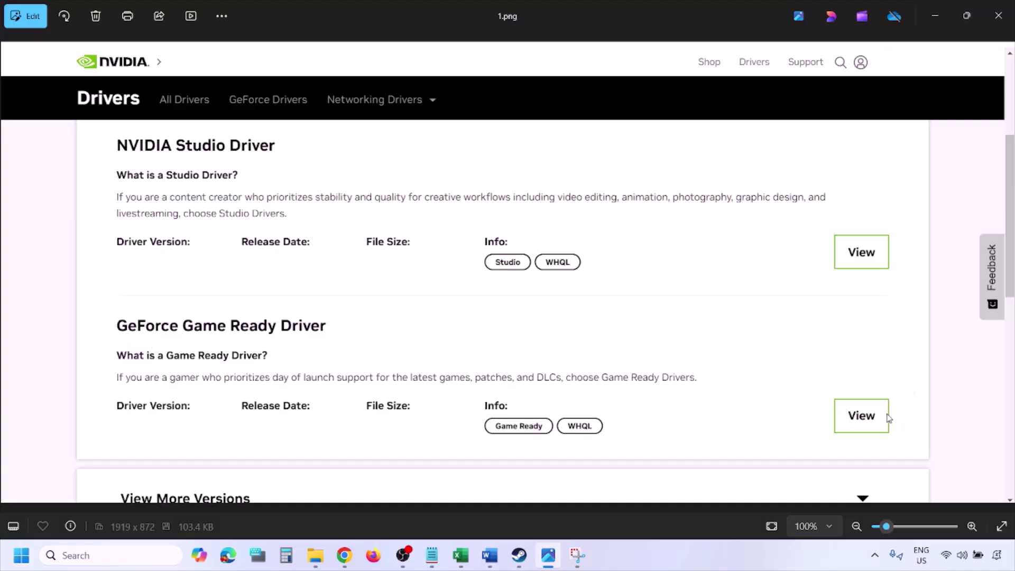
{"action": "key", "text": "Right"}
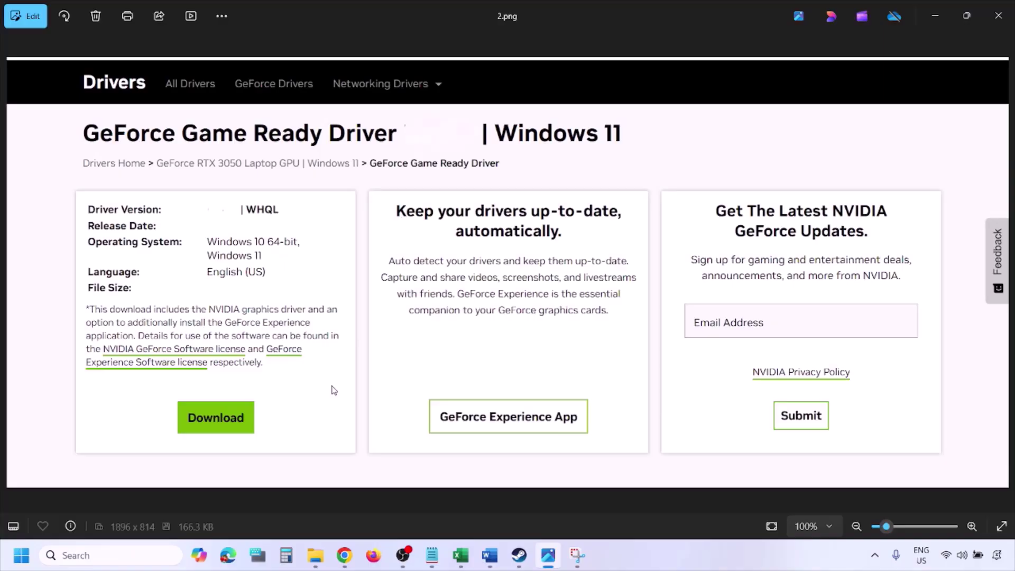
{"action": "key", "text": "Right"}
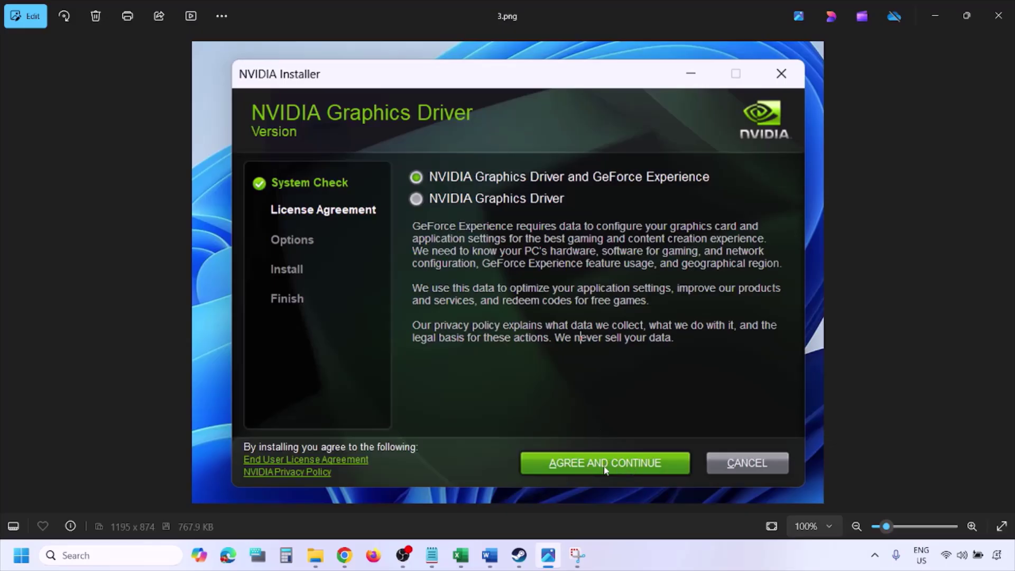
{"action": "key", "text": "Right"}
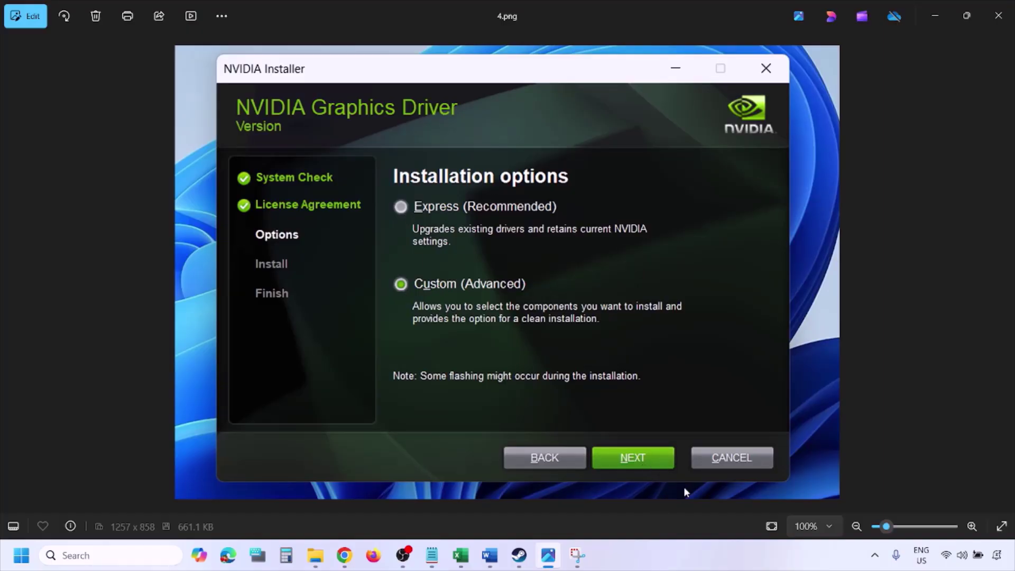
{"action": "key", "text": "Right"}
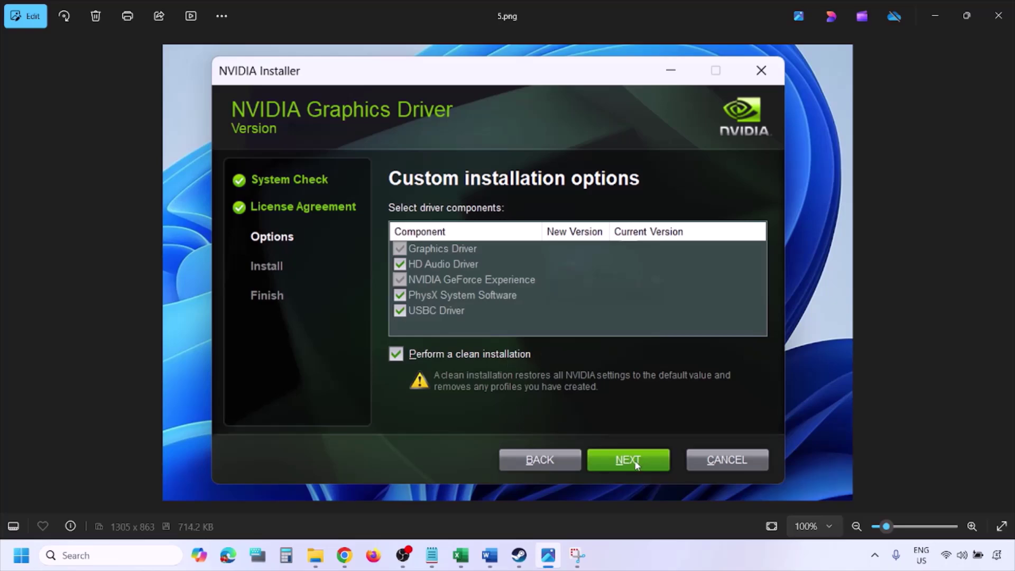
- Show the Windows power options for restarting the computer, then dismiss them
{"action": "left_click", "coordinate": [21, 555]}
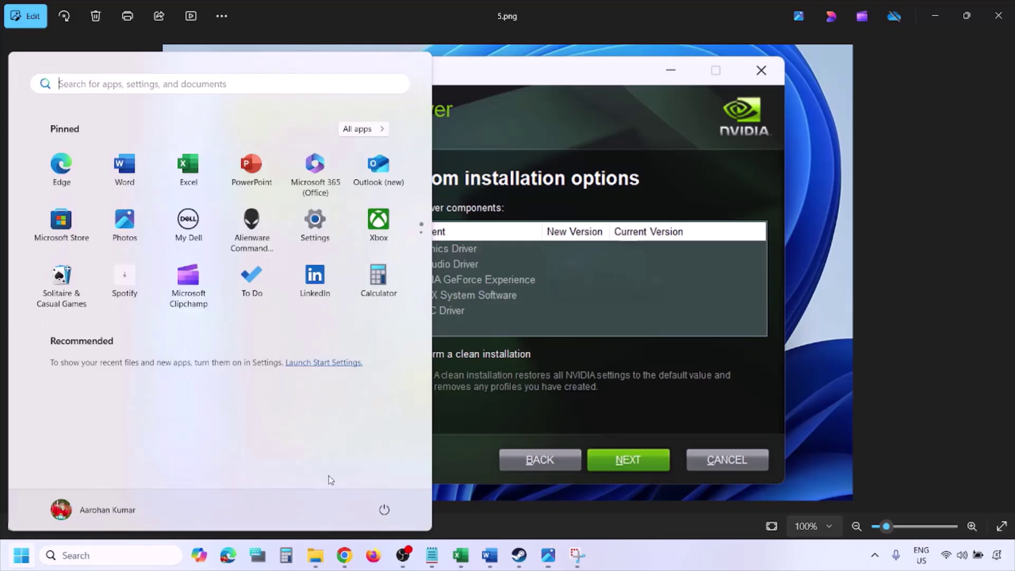
{"action": "left_click", "coordinate": [384, 509]}
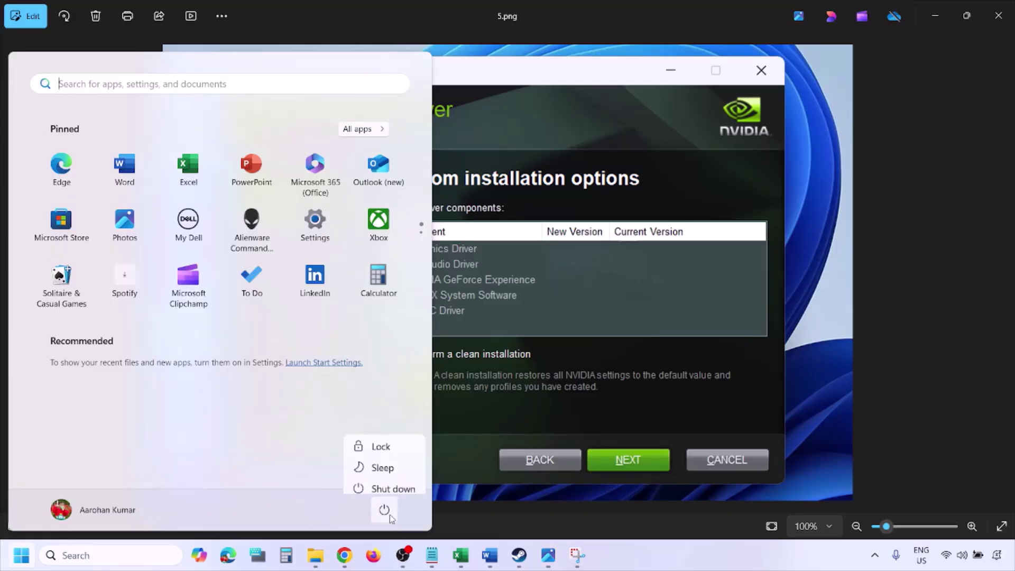
{"action": "left_click", "coordinate": [690, 556]}
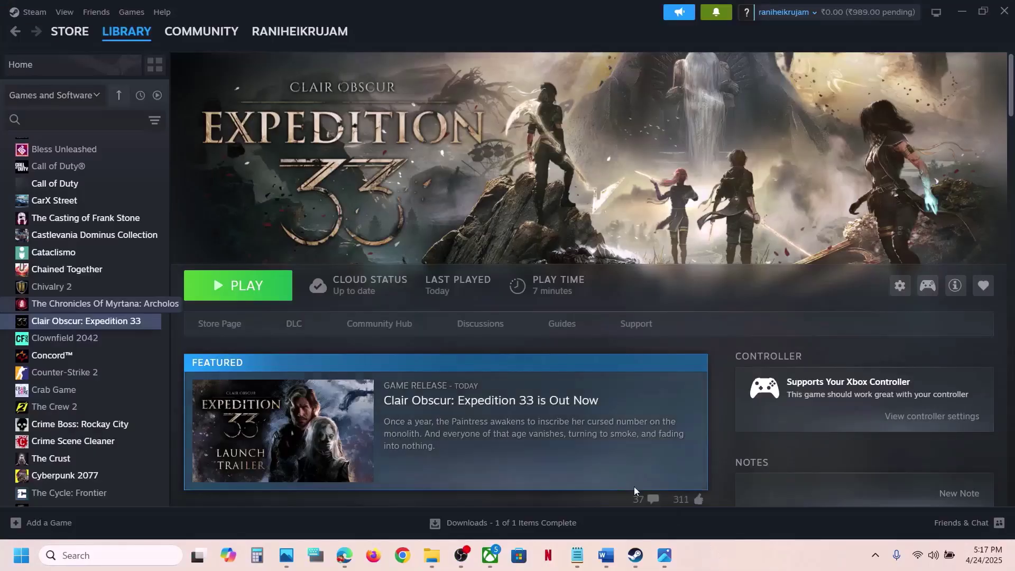
- Return to the Word notes, highlight the AMD support link under Step 8 and read on to Step 9
{"action": "left_click", "coordinate": [607, 556]}
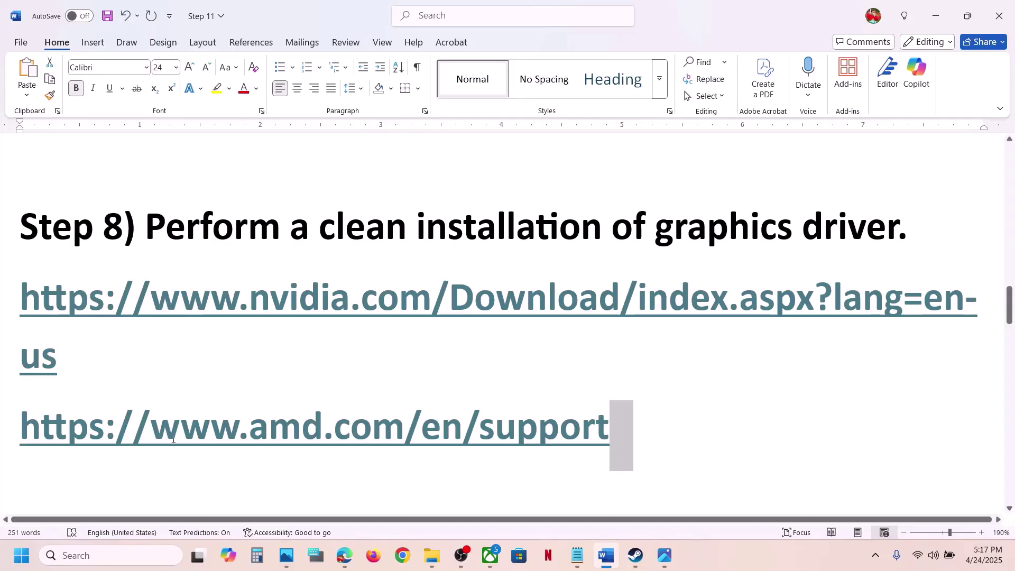
{"action": "left_click_drag", "start_coordinate": [172, 440], "coordinate": [593, 426]}
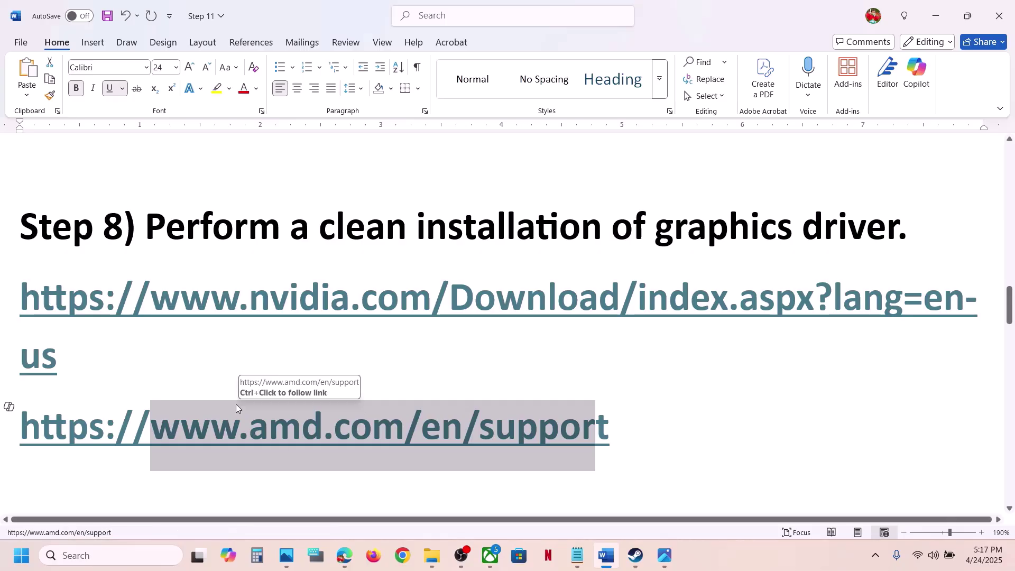
{"action": "scroll", "coordinate": [237, 404], "scroll_direction": "down", "scroll_amount": 3}
{"action": "scroll", "coordinate": [236, 403], "scroll_direction": "up", "scroll_amount": 2}
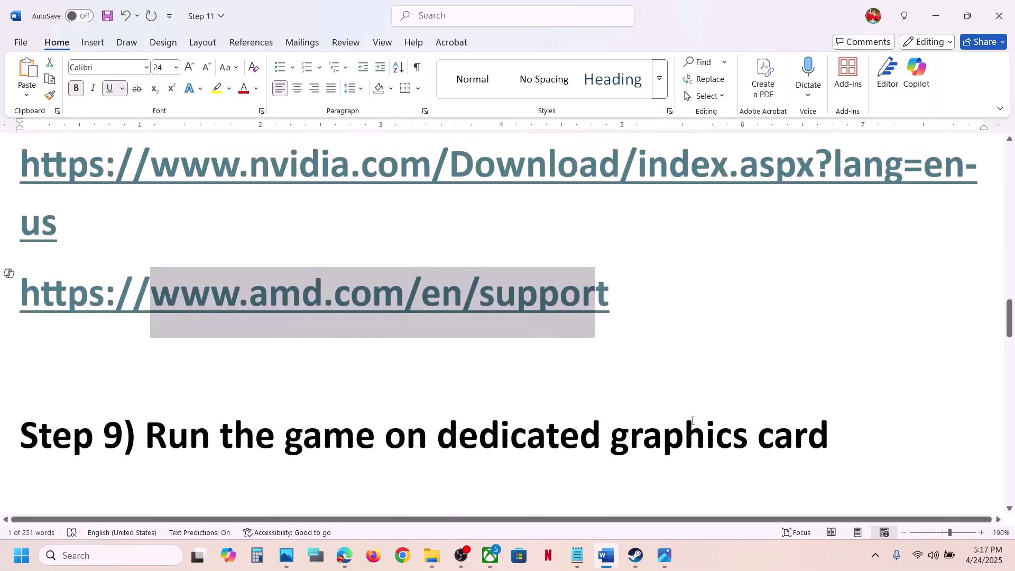
- Copy the word "graphics" from Step 9, search Windows for it and open Graphics settings
{"action": "double_click", "coordinate": [684, 434]}
{"action": "key", "text": "ctrl+c"}
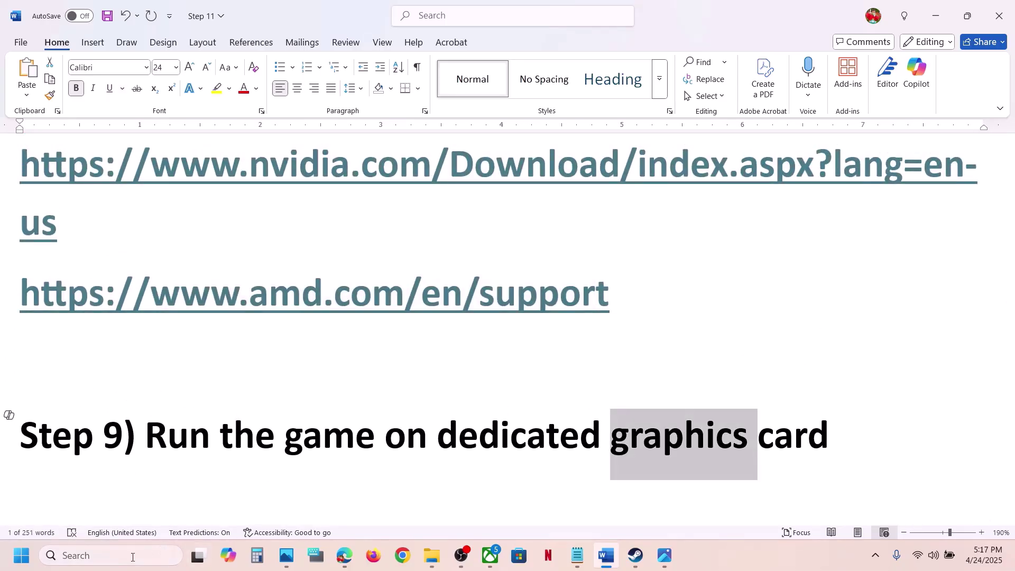
{"action": "left_click", "coordinate": [133, 556]}
{"action": "key", "text": "ctrl+v"}
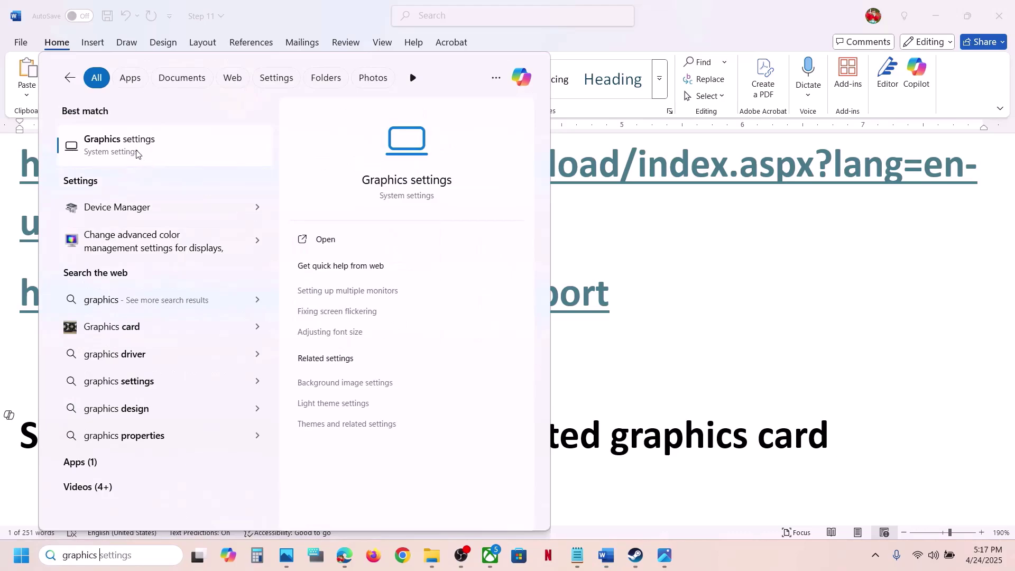
{"action": "left_click", "coordinate": [181, 142]}
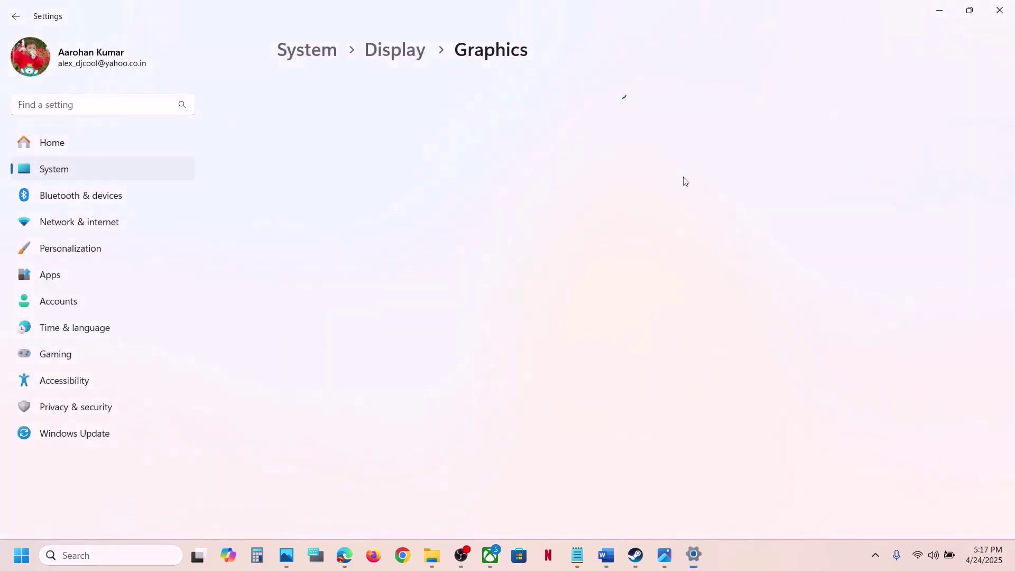
- Add Expedition33_Steam from the Expedition 33 folder in steamapps\common as a desktop app with custom graphics settings
{"action": "left_click", "coordinate": [759, 363]}
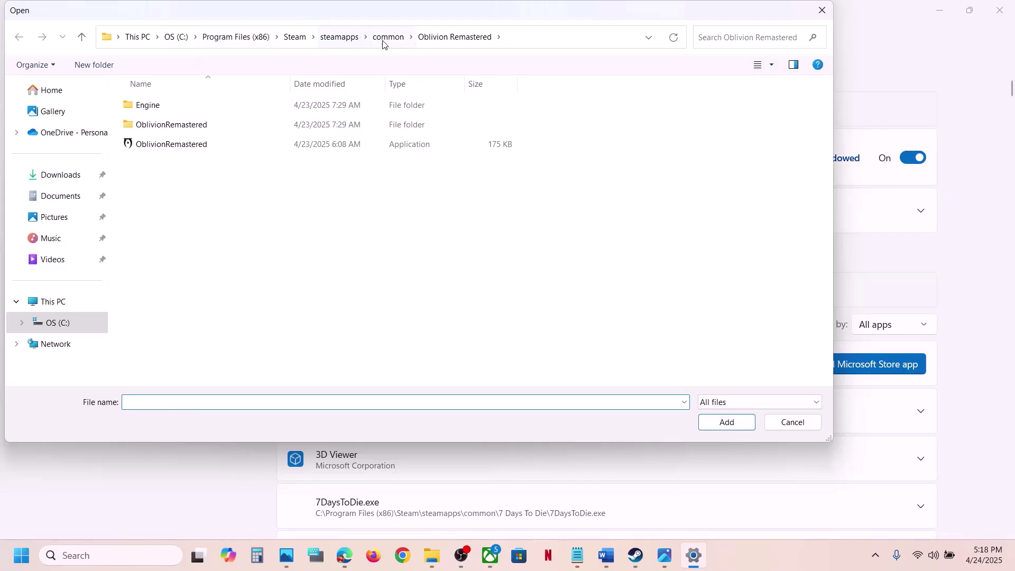
{"action": "left_click", "coordinate": [384, 45]}
{"action": "double_click", "coordinate": [208, 106]}
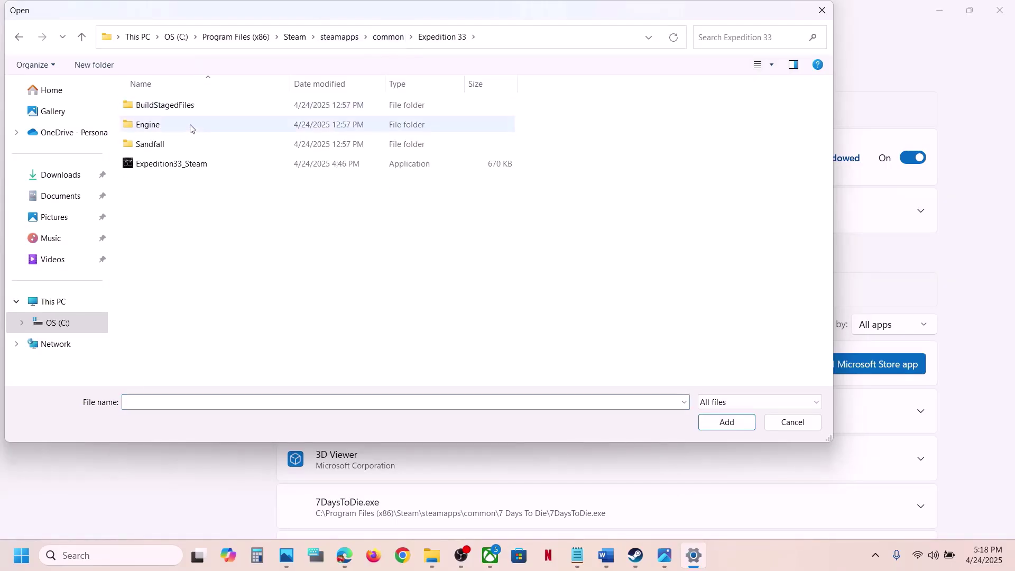
{"action": "left_click", "coordinate": [161, 167]}
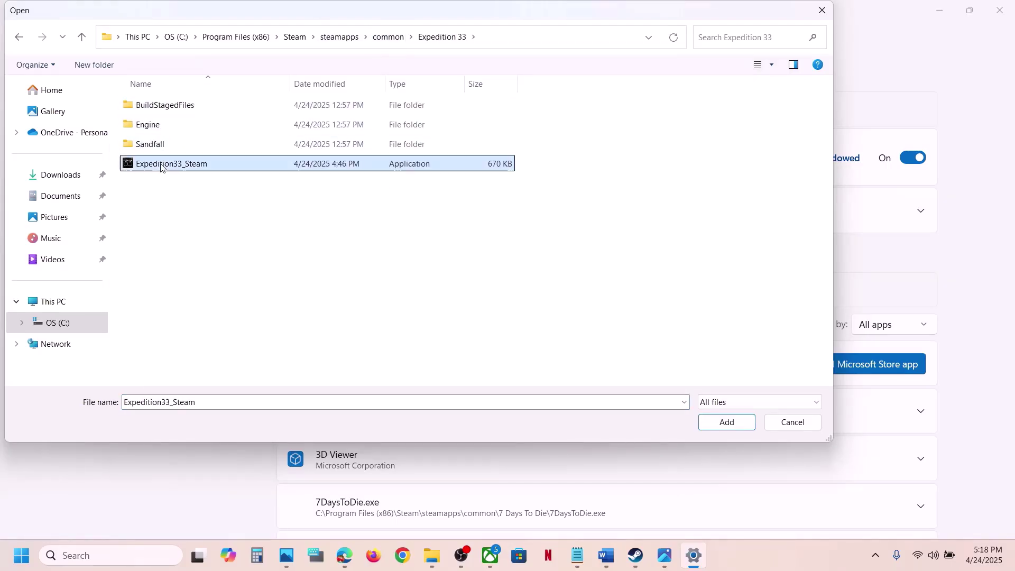
{"action": "left_click", "coordinate": [720, 425]}
- Set the GPU preference for Expedition33_Steam.exe to High Performance (NVIDIA GeForce RTX 3050 Laptop GPU)
{"action": "scroll", "coordinate": [465, 417], "scroll_direction": "down", "scroll_amount": 10}
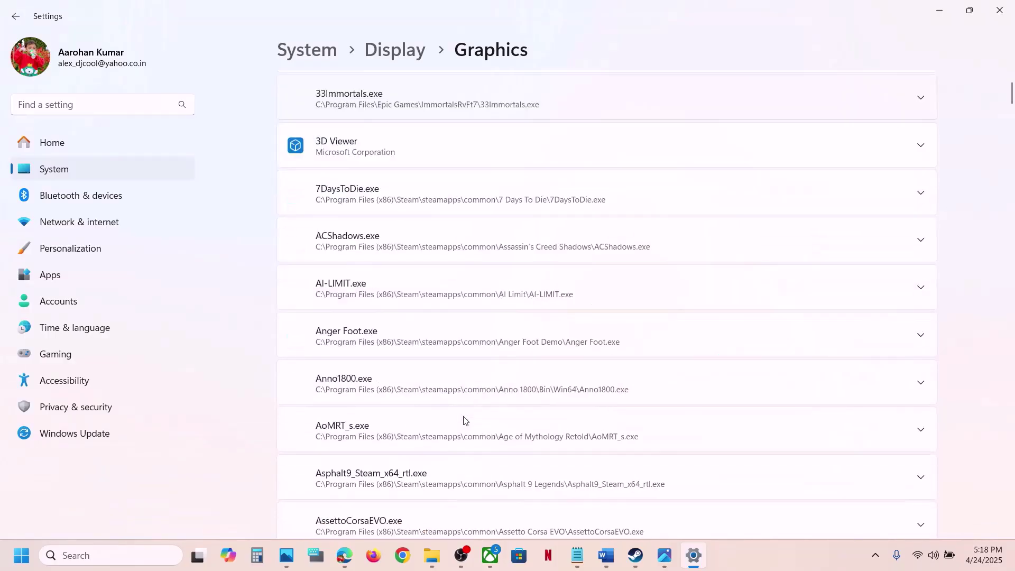
{"action": "scroll", "coordinate": [464, 420], "scroll_direction": "down", "scroll_amount": 8}
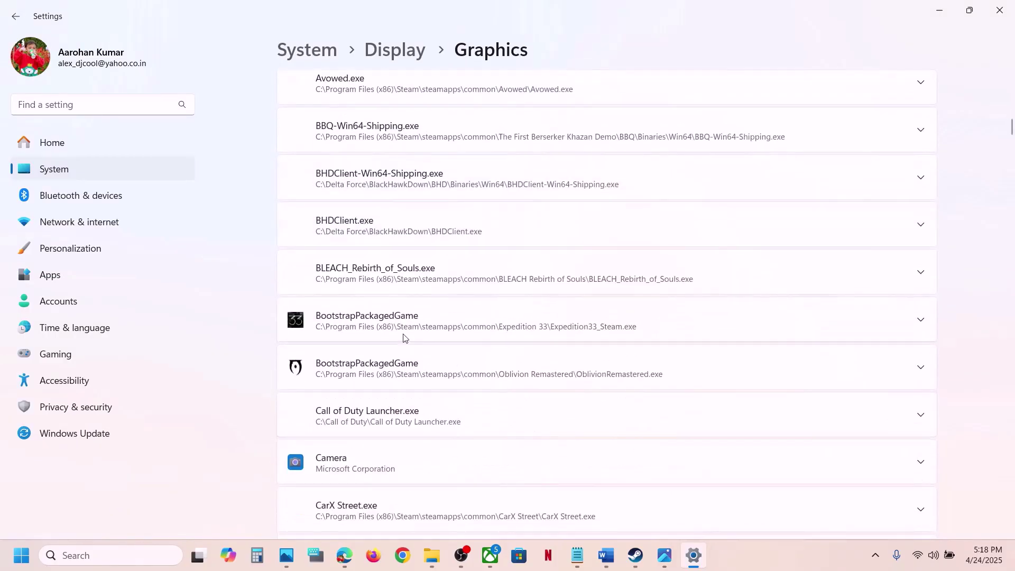
{"action": "left_click", "coordinate": [378, 327]}
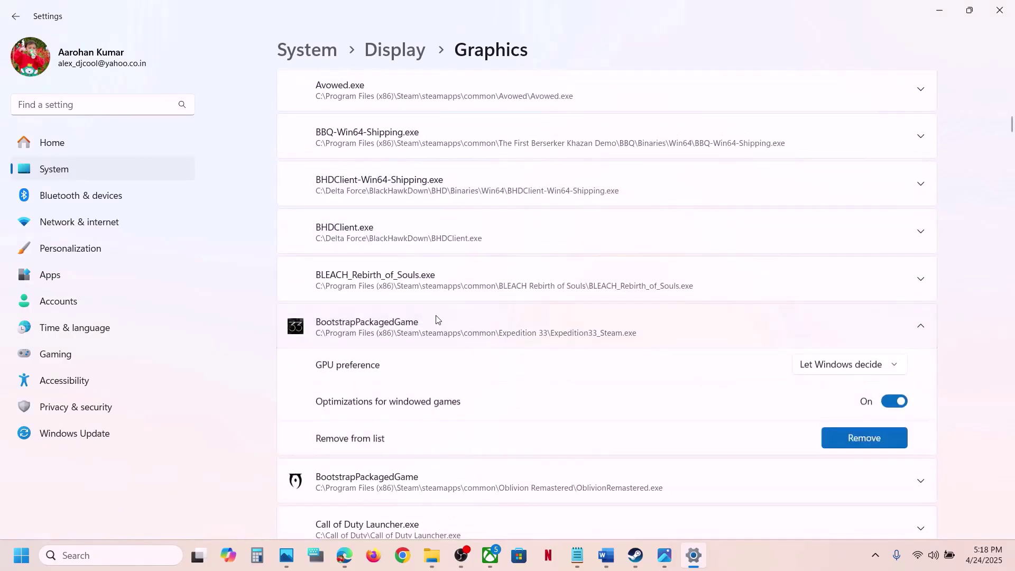
{"action": "left_click", "coordinate": [861, 367]}
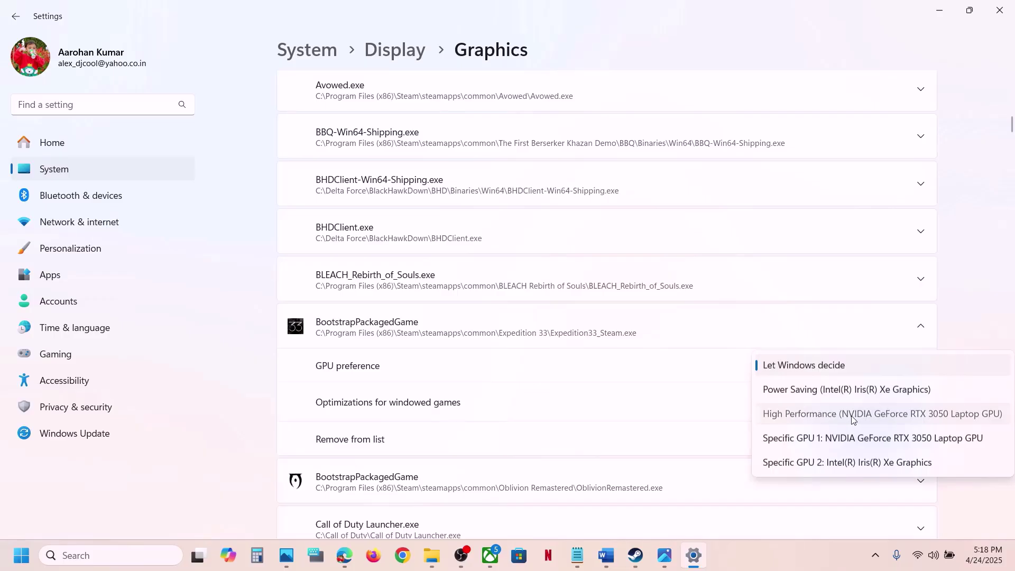
{"action": "left_click", "coordinate": [881, 414]}
- Add SandFall-Win64-Shipping from the game's Sandfall\Binaries\Win64 folder as another desktop app with custom graphics settings
{"action": "scroll", "coordinate": [506, 344], "scroll_direction": "up", "scroll_amount": 15}
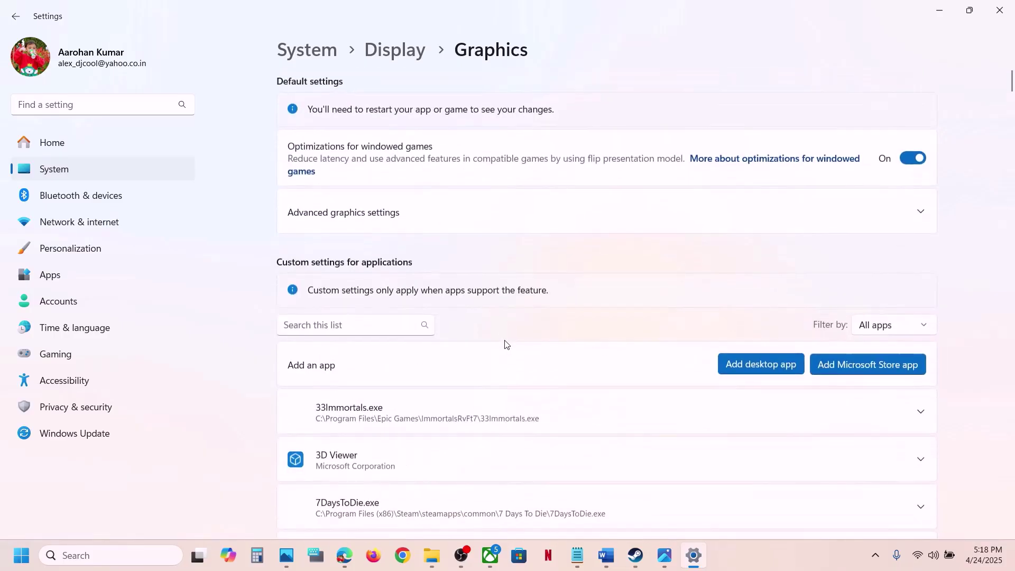
{"action": "left_click", "coordinate": [738, 369]}
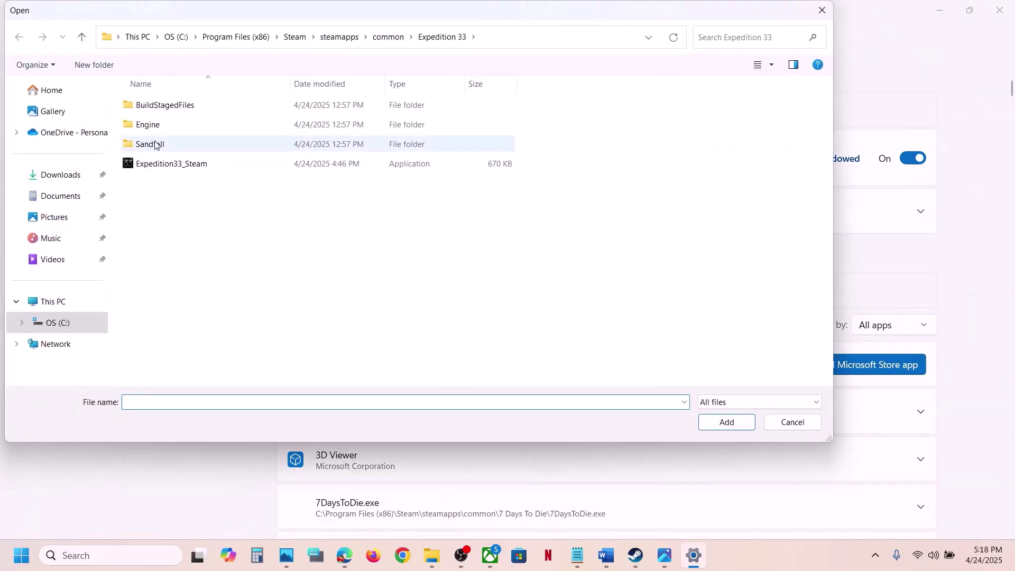
{"action": "left_click", "coordinate": [155, 145]}
{"action": "double_click", "coordinate": [155, 144]}
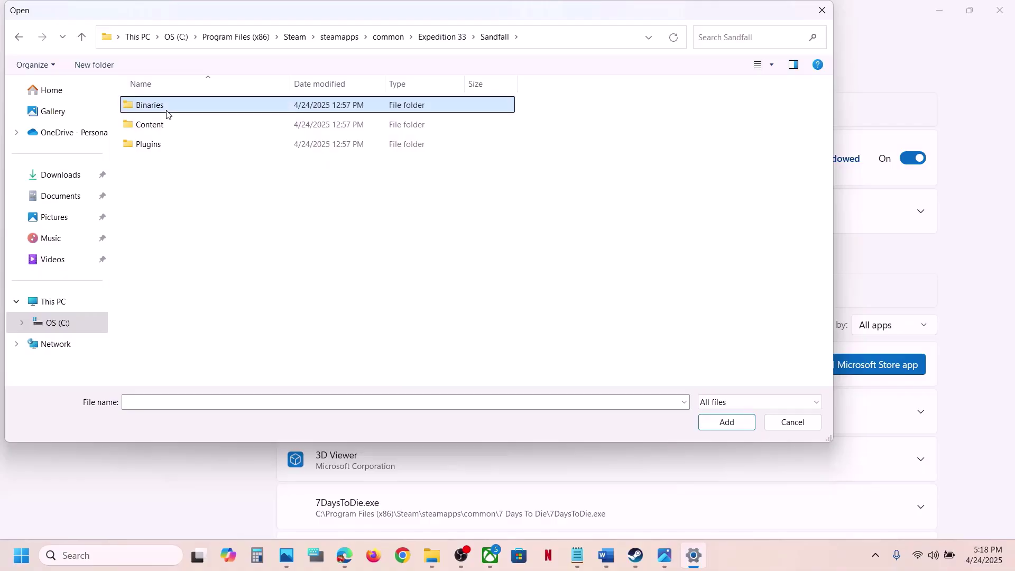
{"action": "double_click", "coordinate": [165, 108]}
{"action": "double_click", "coordinate": [167, 109]}
{"action": "left_click", "coordinate": [166, 124]}
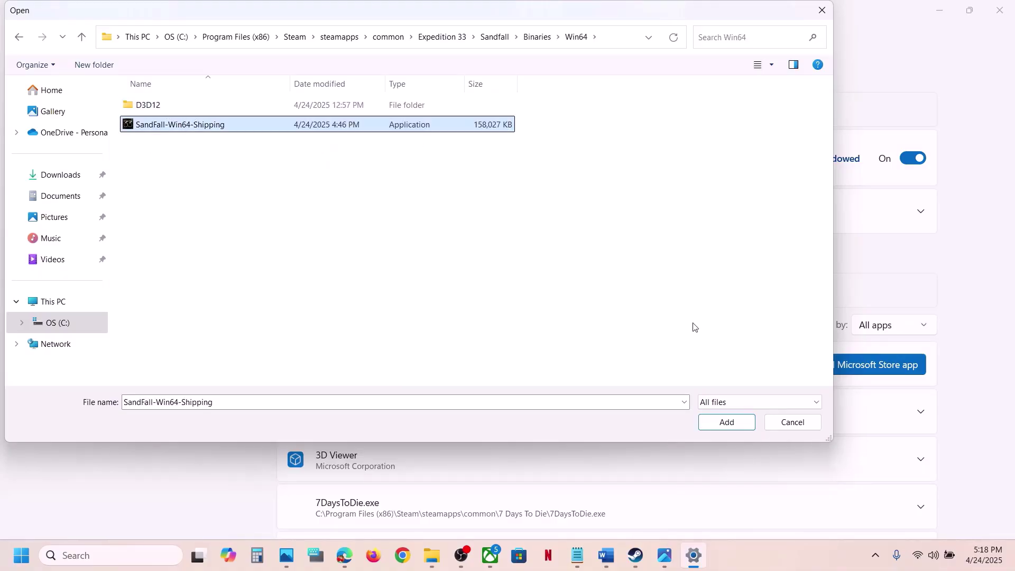
{"action": "left_click", "coordinate": [726, 422]}
- Set the GPU preference for SandFall-Win64-Shipping.exe to High Performance (NVIDIA GeForce RTX 3050 Laptop GPU) and close Settings
{"action": "scroll", "coordinate": [442, 403], "scroll_direction": "down", "scroll_amount": 20}
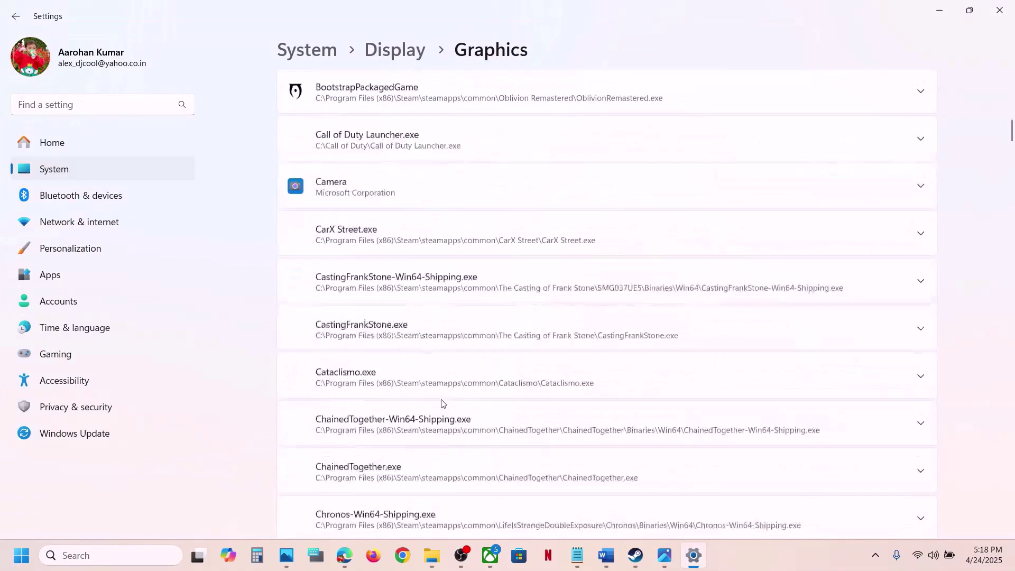
{"action": "scroll", "coordinate": [443, 403], "scroll_direction": "down", "scroll_amount": 20}
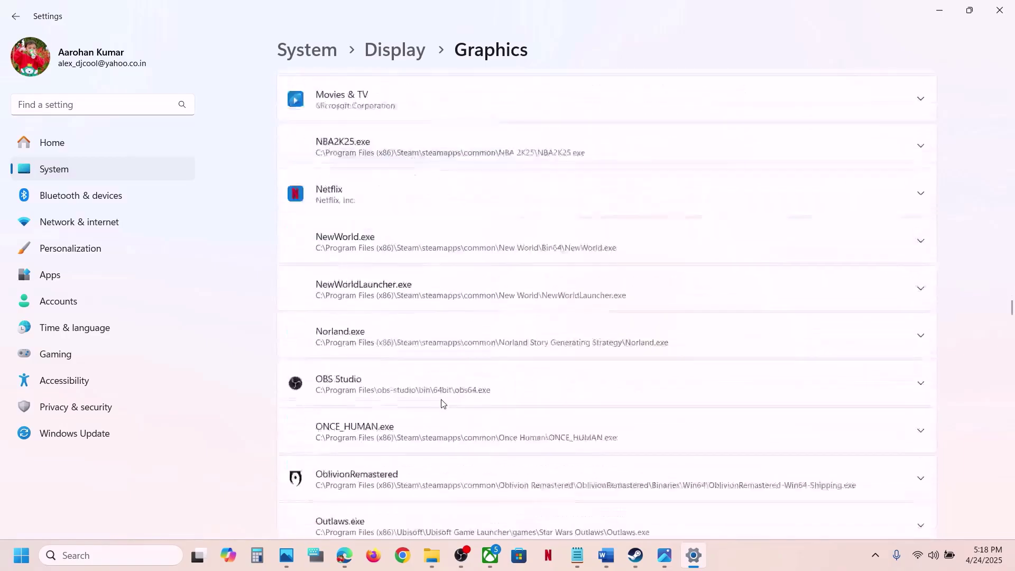
{"action": "scroll", "coordinate": [442, 403], "scroll_direction": "down", "scroll_amount": 10}
{"action": "scroll", "coordinate": [443, 403], "scroll_direction": "up", "scroll_amount": 15}
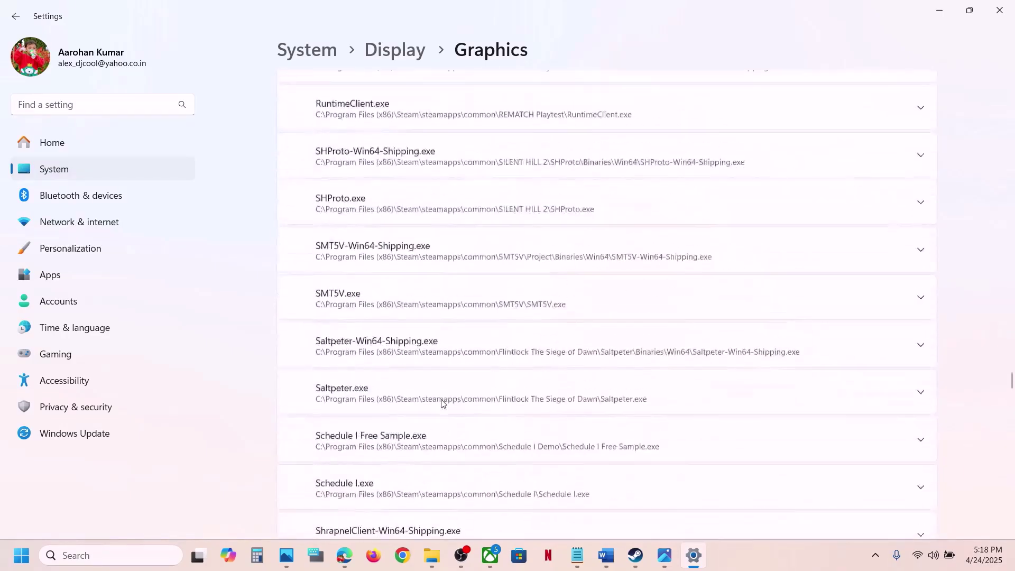
{"action": "scroll", "coordinate": [442, 404], "scroll_direction": "up", "scroll_amount": 7}
{"action": "scroll", "coordinate": [443, 403], "scroll_direction": "down", "scroll_amount": 12}
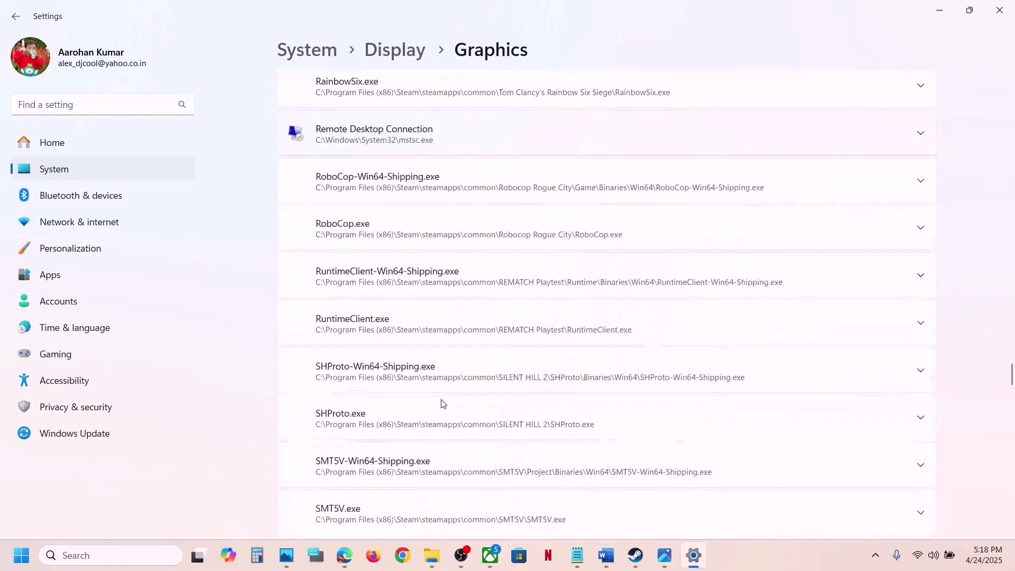
{"action": "scroll", "coordinate": [443, 403], "scroll_direction": "up", "scroll_amount": 20}
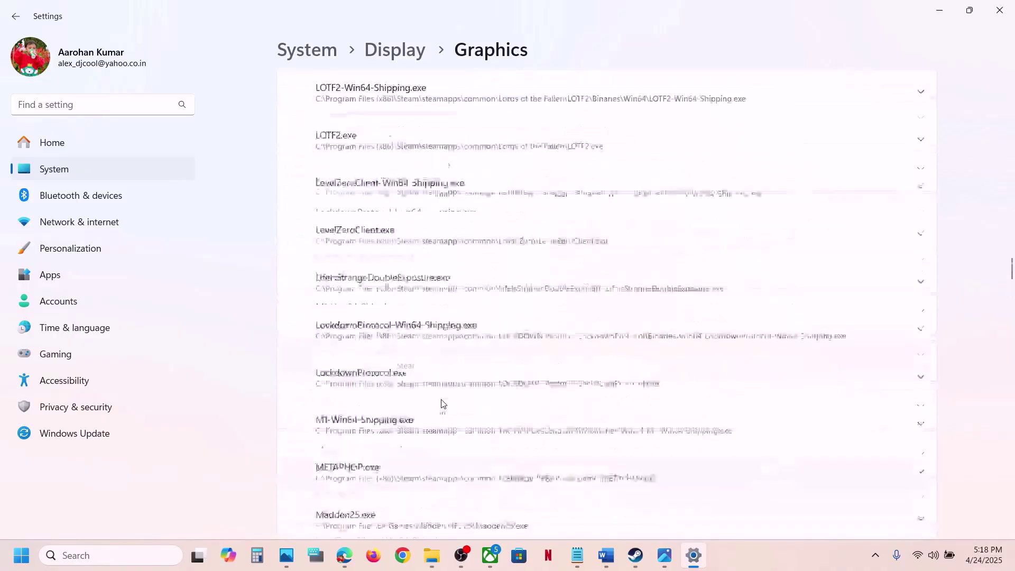
{"action": "scroll", "coordinate": [443, 403], "scroll_direction": "up", "scroll_amount": 5}
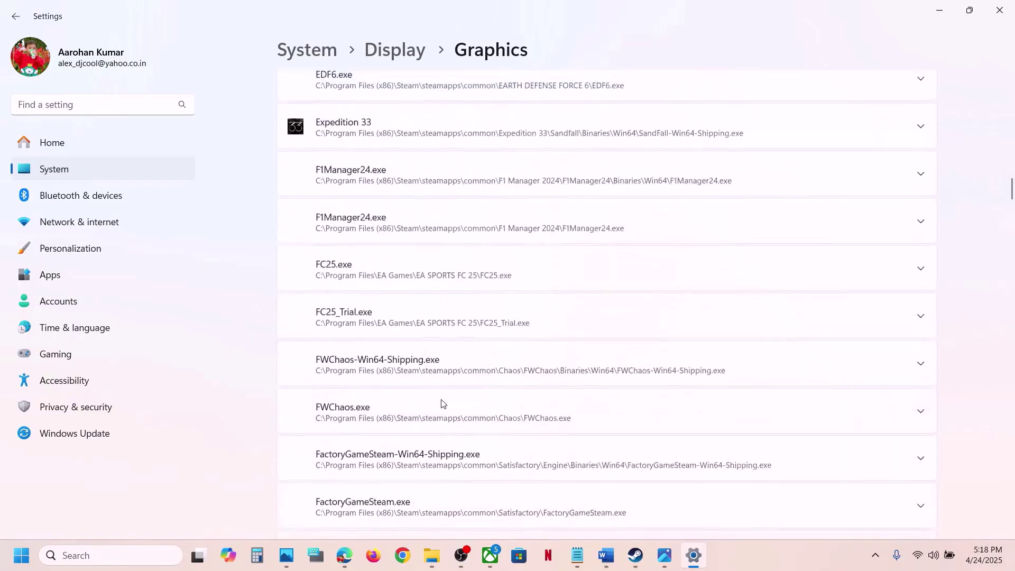
{"action": "left_click", "coordinate": [434, 260]}
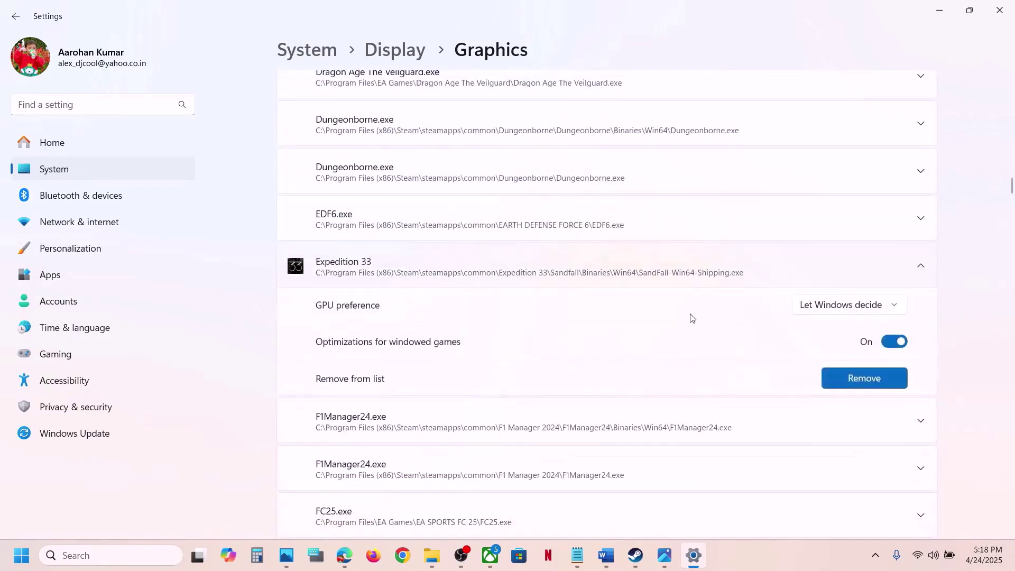
{"action": "scroll", "coordinate": [695, 324], "scroll_direction": "down", "scroll_amount": 2}
{"action": "left_click", "coordinate": [851, 219]}
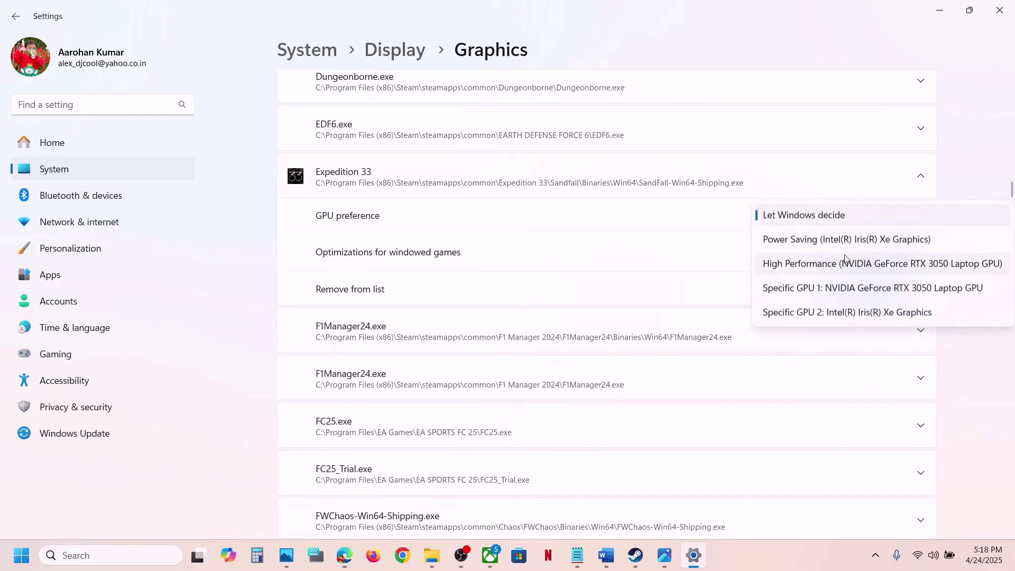
{"action": "left_click", "coordinate": [886, 265]}
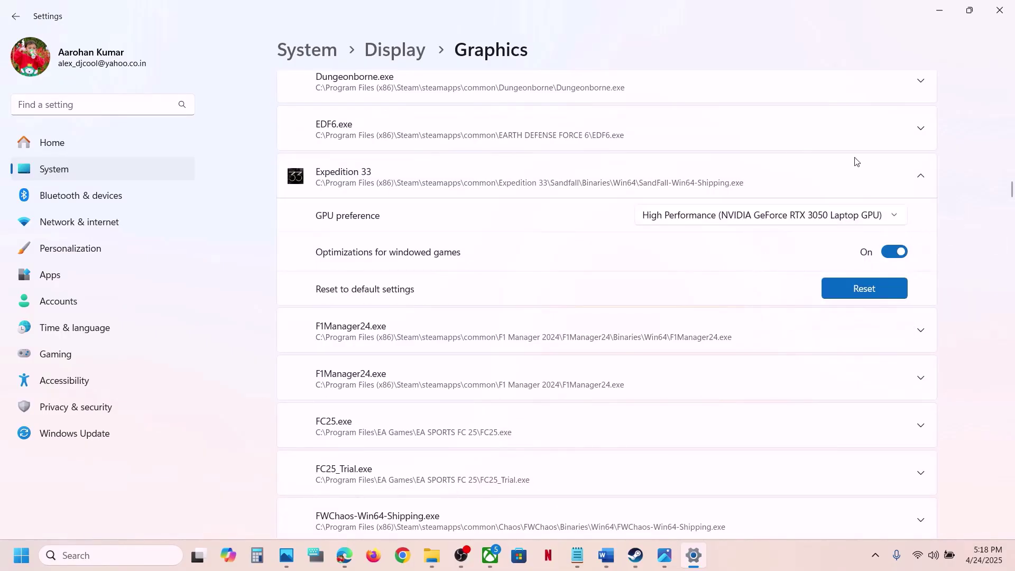
{"action": "left_click", "coordinate": [1001, 13]}
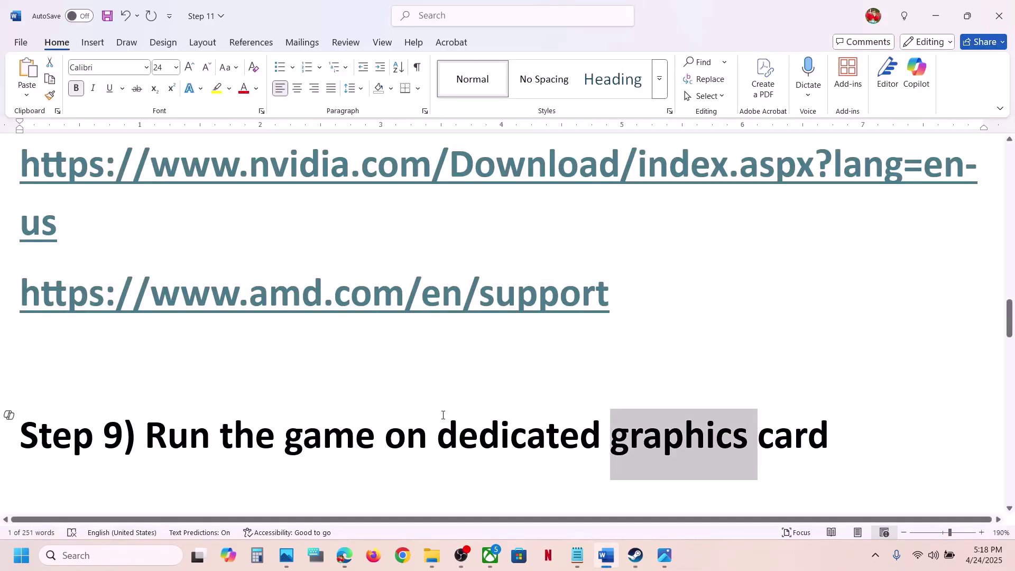
- Copy the Visual C++ download link under Step 10 in the Word document and open it in Chrome
{"action": "scroll", "coordinate": [442, 414], "scroll_direction": "down", "scroll_amount": 5}
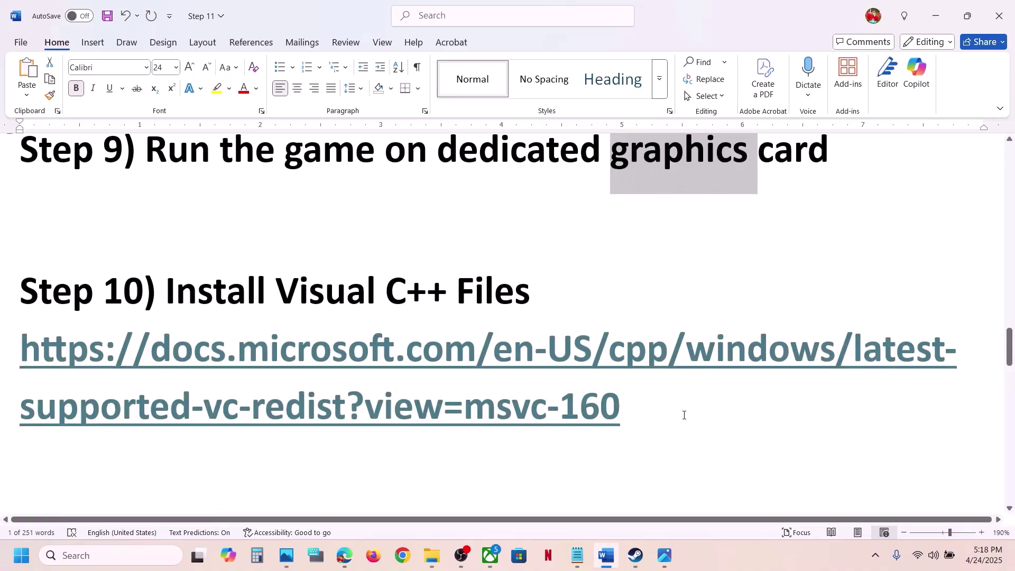
{"action": "left_click_drag", "start_coordinate": [684, 415], "coordinate": [24, 360]}
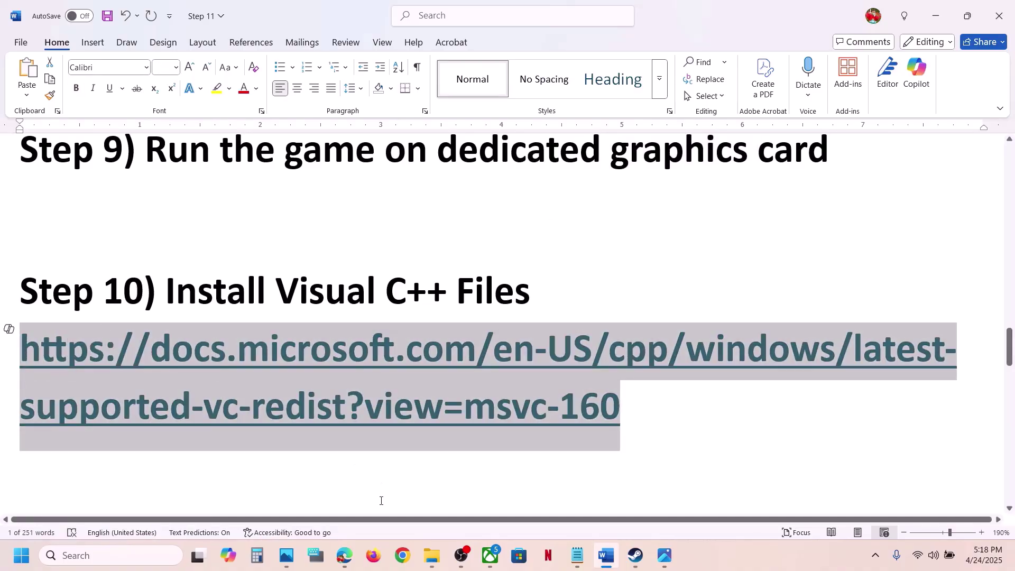
{"action": "key", "text": "ctrl+c"}
{"action": "left_click", "coordinate": [403, 555]}
{"action": "key", "text": "ctrl+v"}
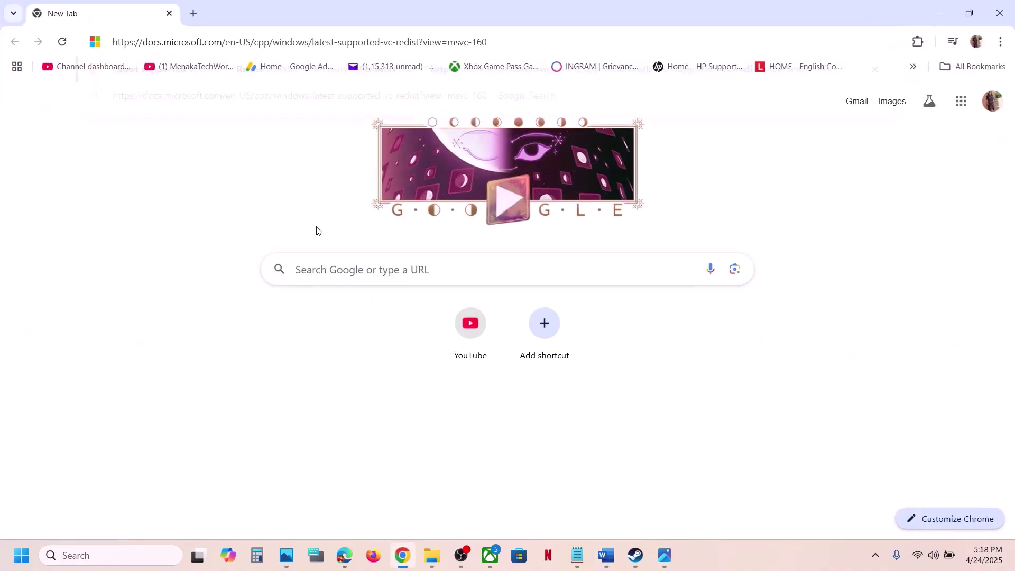
{"action": "key", "text": "Return"}
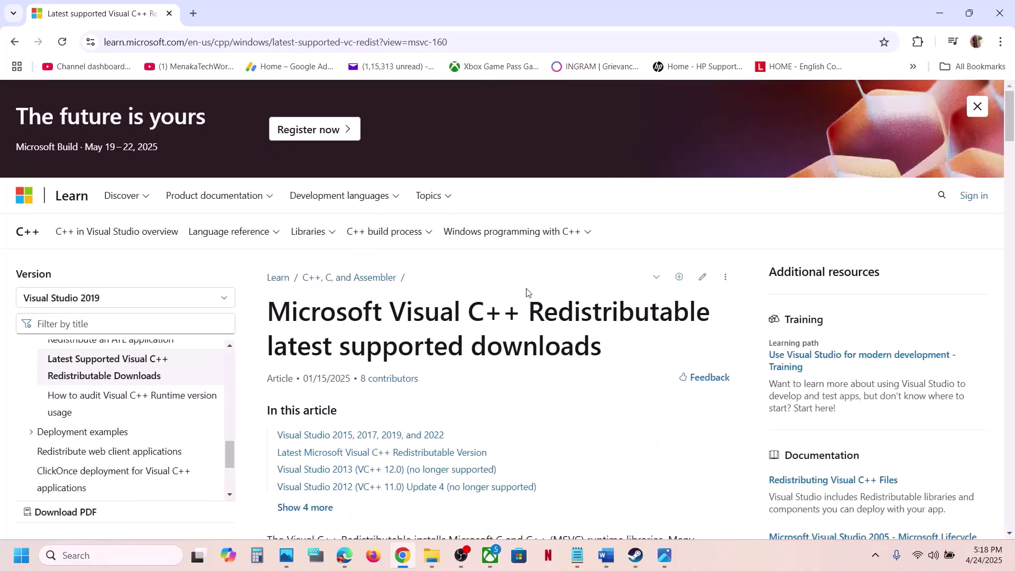
- Download the X86 Visual C++ 2015-2022 Redistributable from the latest version table and run its installer to repair the installation
{"action": "scroll", "coordinate": [526, 292], "scroll_direction": "down", "scroll_amount": 10}
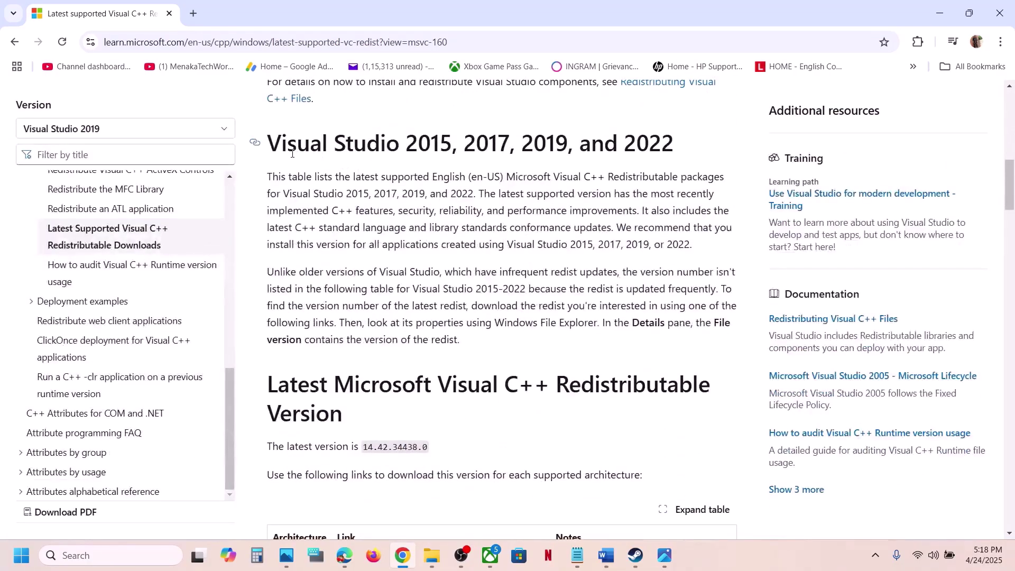
{"action": "left_click_drag", "start_coordinate": [293, 153], "coordinate": [659, 155]}
{"action": "scroll", "coordinate": [493, 273], "scroll_direction": "down", "scroll_amount": 3}
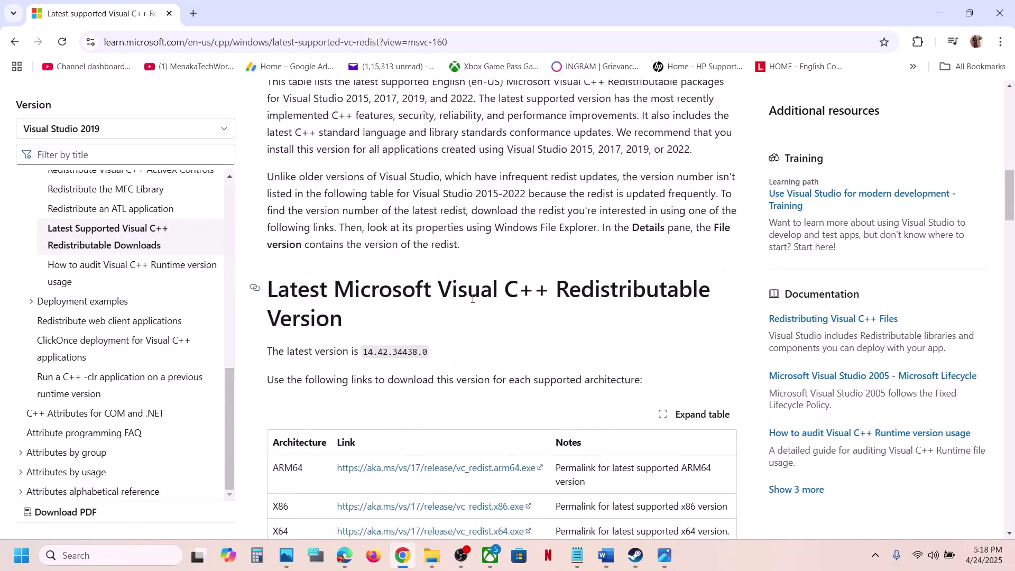
{"action": "scroll", "coordinate": [475, 290], "scroll_direction": "up", "scroll_amount": 5}
{"action": "scroll", "coordinate": [472, 299], "scroll_direction": "down", "scroll_amount": 6}
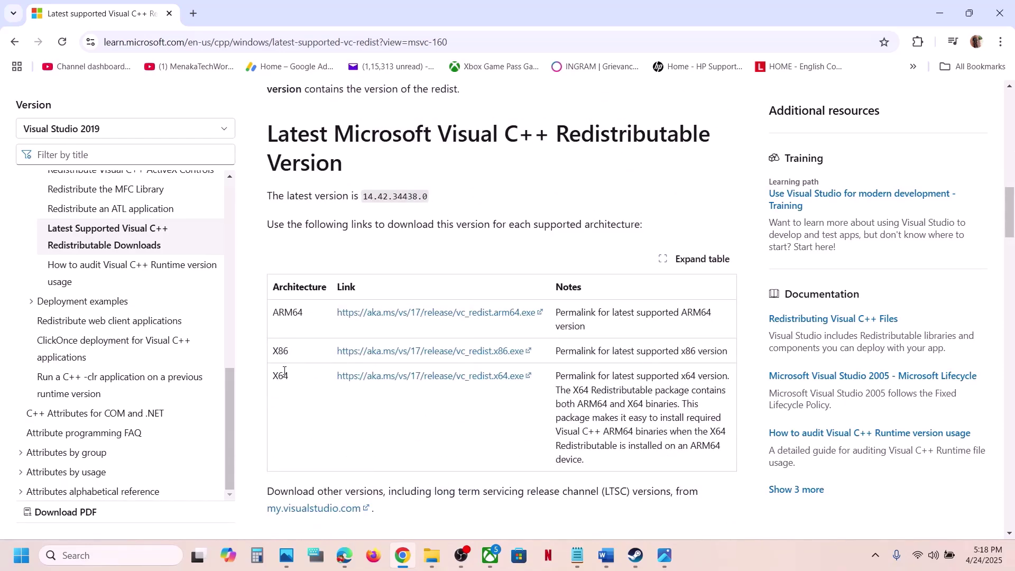
{"action": "left_click_drag", "start_coordinate": [284, 371], "coordinate": [279, 350]}
{"action": "double_click", "coordinate": [279, 349]}
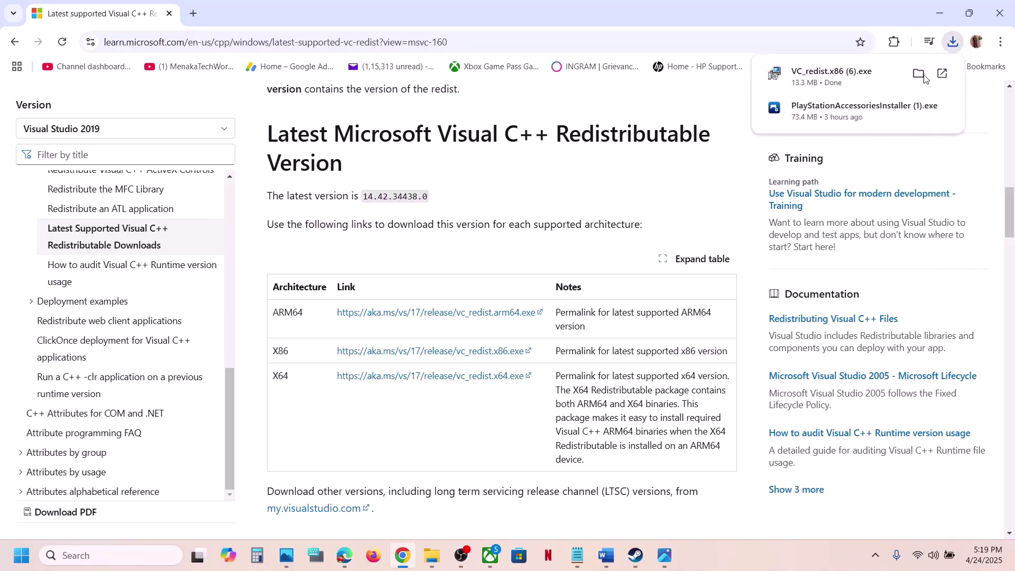
{"action": "left_click", "coordinate": [854, 79]}
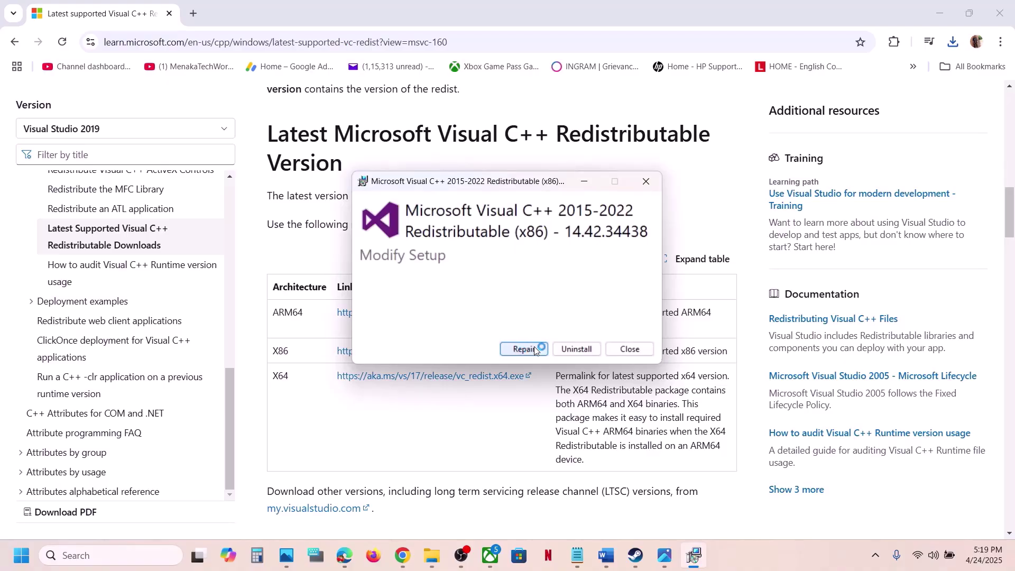
{"action": "left_click", "coordinate": [540, 347]}
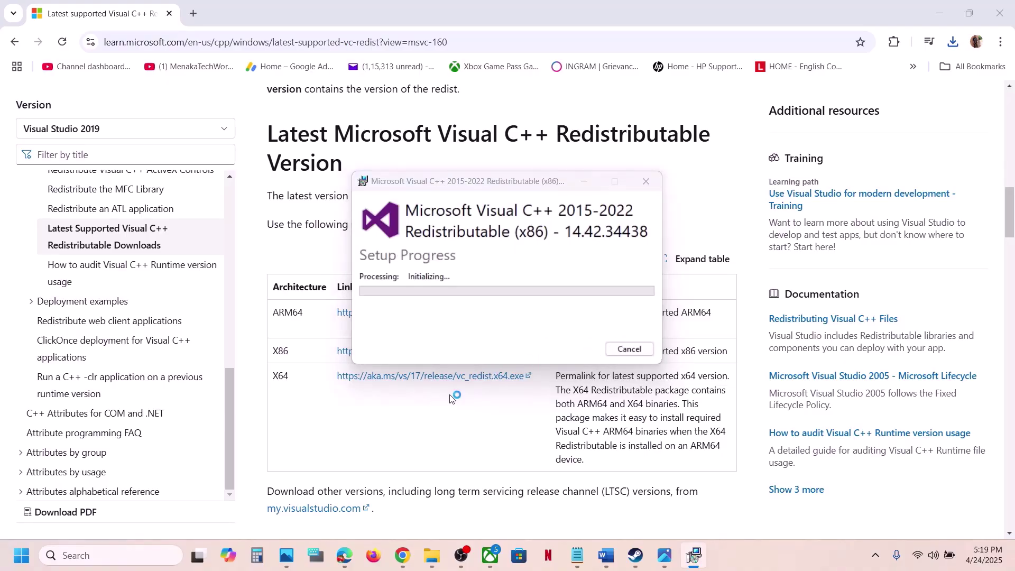
- Download the X64 Visual C++ 2015-2022 Redistributable and run its installer to repair the installation
{"action": "double_click", "coordinate": [279, 389]}
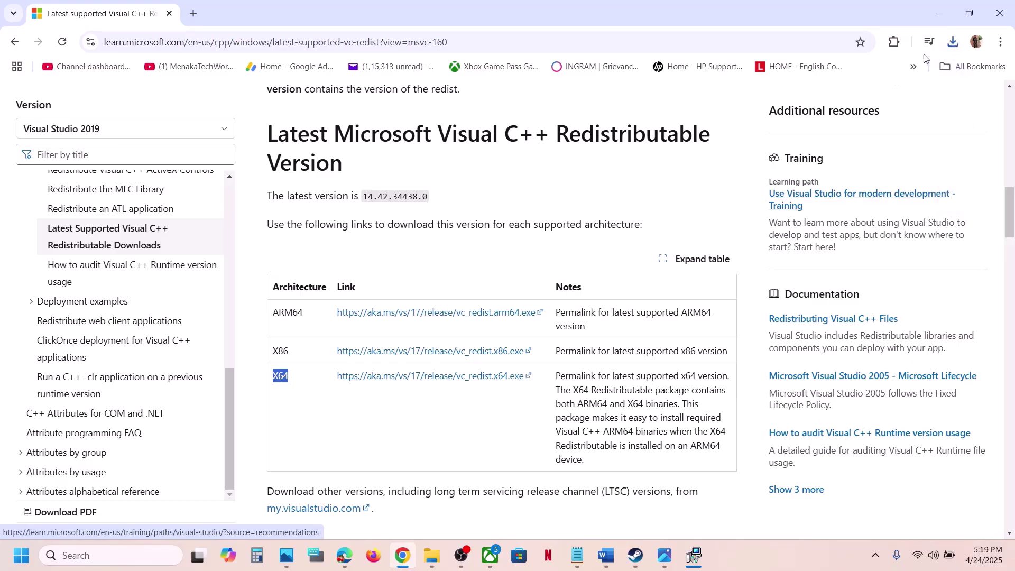
{"action": "left_click", "coordinate": [952, 43]}
{"action": "left_click", "coordinate": [856, 100]}
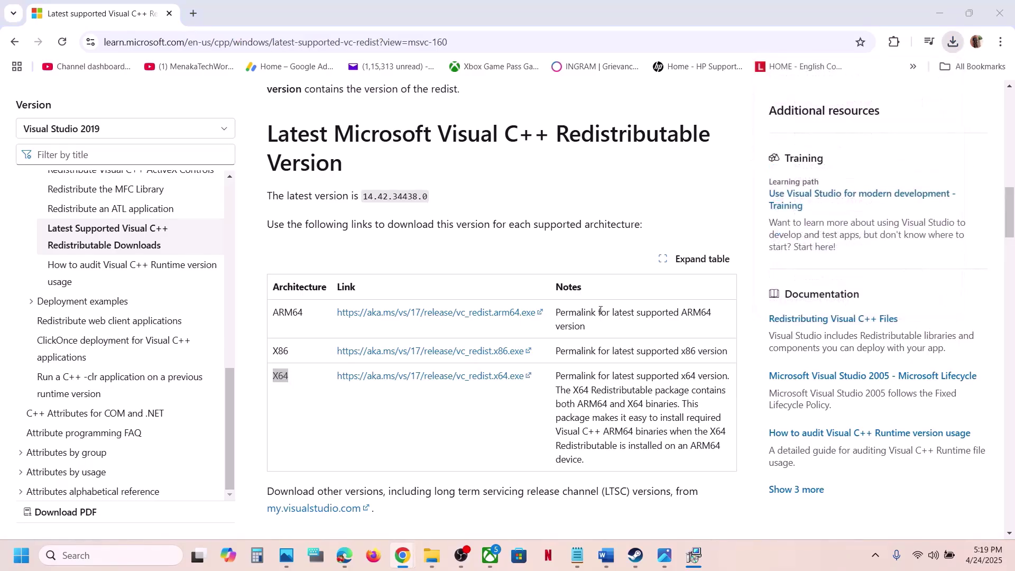
{"action": "left_click", "coordinate": [522, 351]}
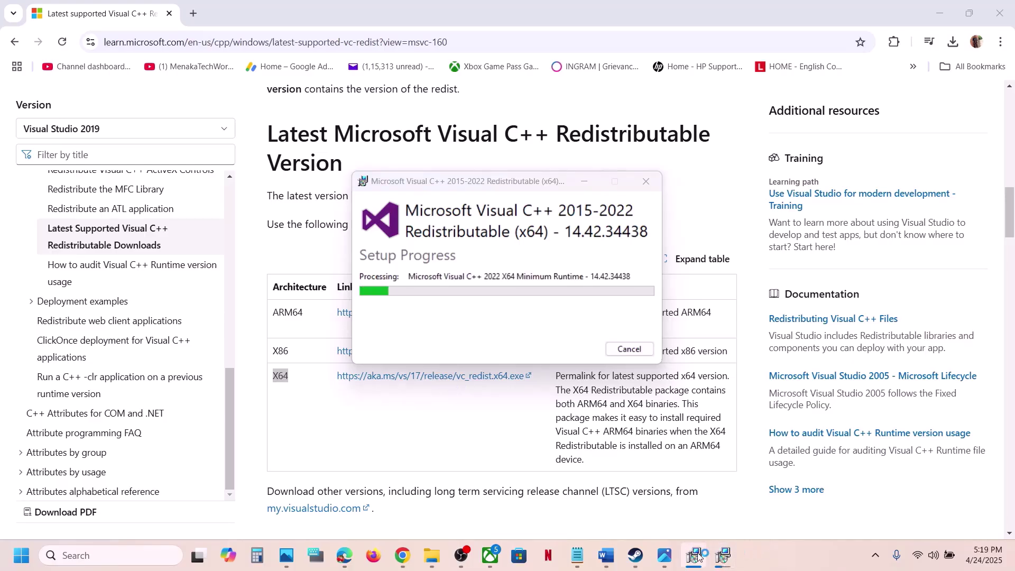
- Move the x86 setup window aside and close both the x64 and x86 redistributable setup windows
{"action": "left_click_drag", "start_coordinate": [533, 184], "coordinate": [839, 180]}
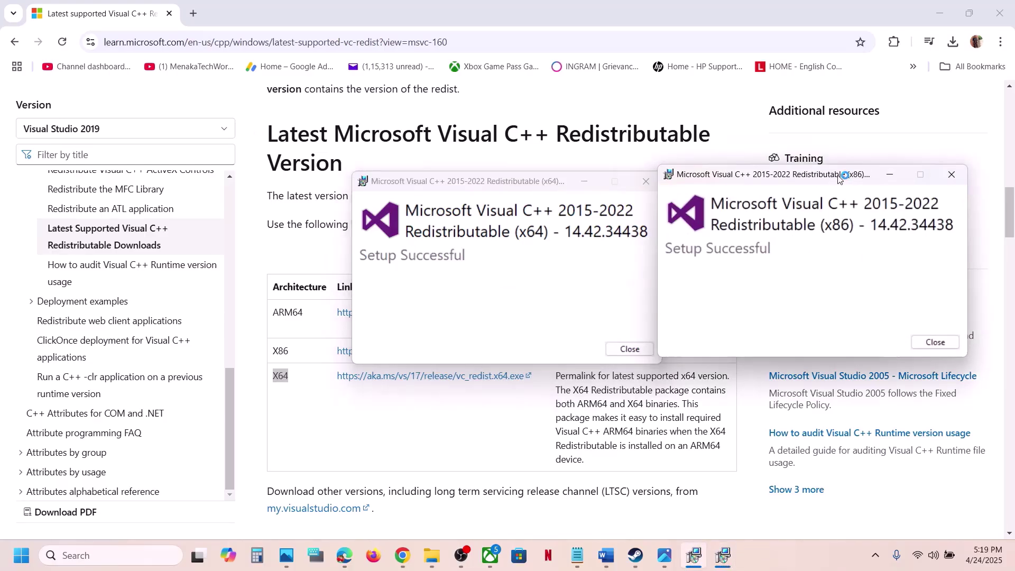
{"action": "left_click", "coordinate": [529, 203]}
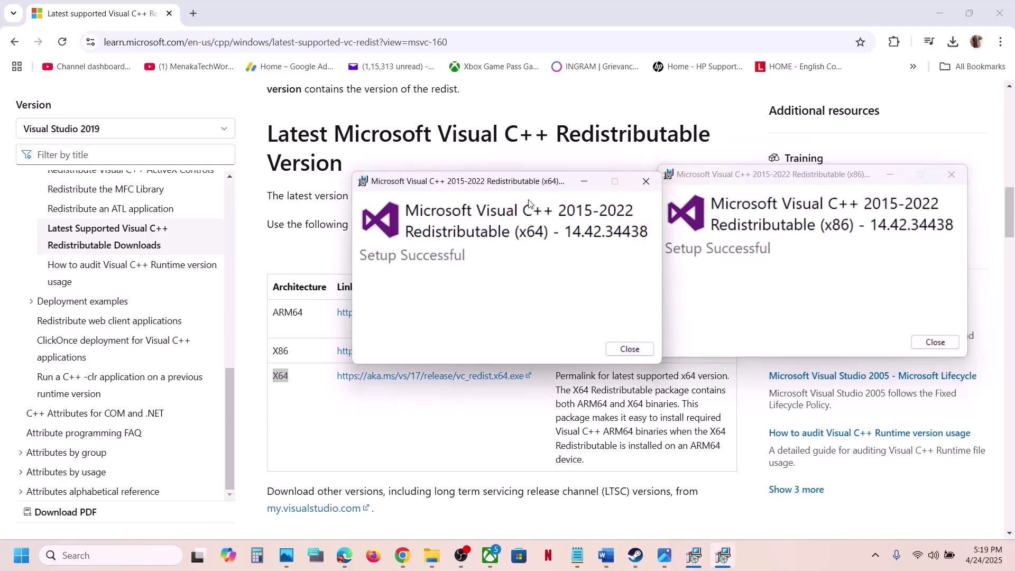
{"action": "left_click", "coordinate": [630, 348]}
{"action": "left_click", "coordinate": [933, 342]}
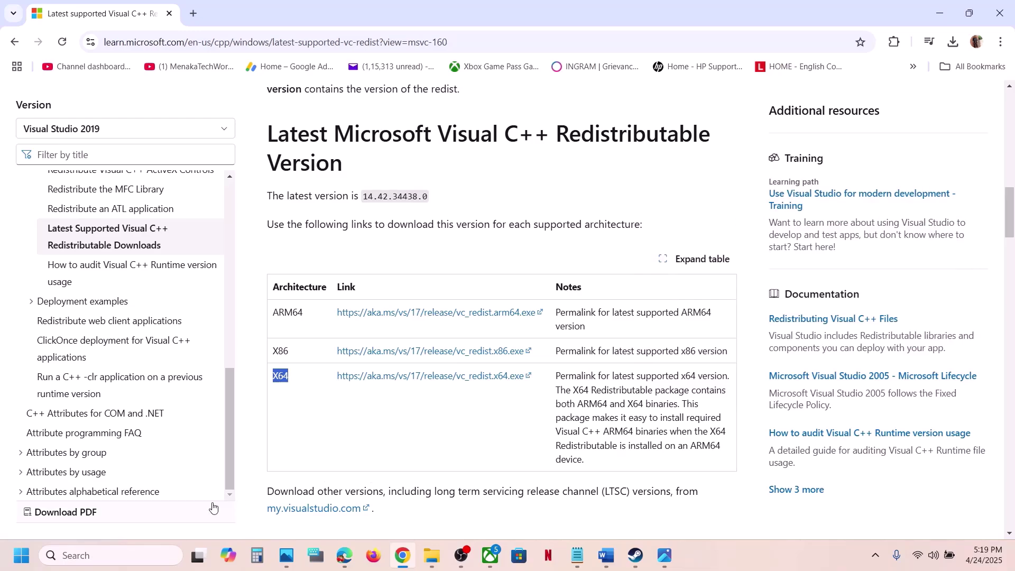
- Show the Windows power options containing Restart and switch to the Clair Obscur: Expedition 33 page in Steam
{"action": "left_click", "coordinate": [22, 554]}
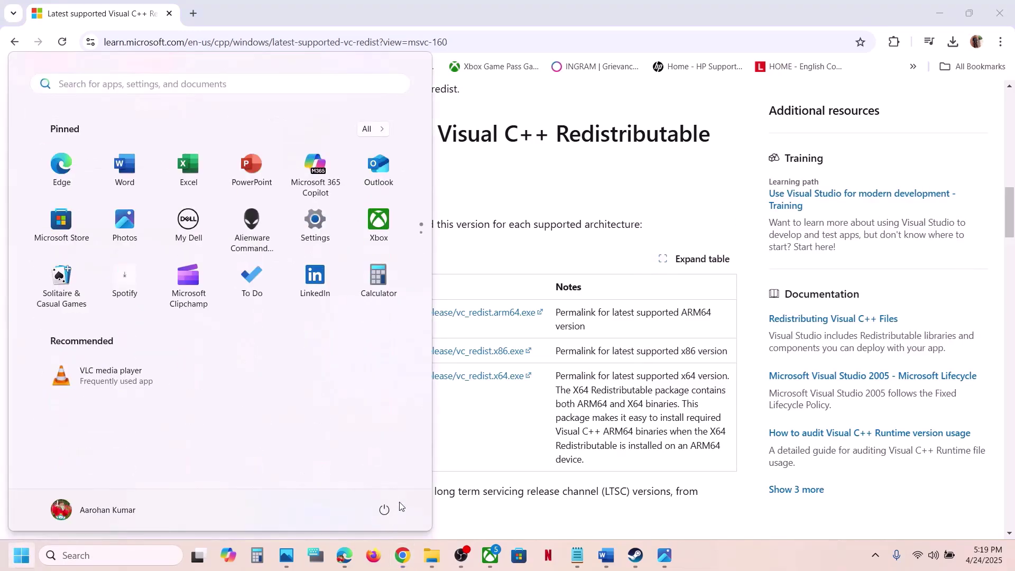
{"action": "left_click", "coordinate": [384, 509]}
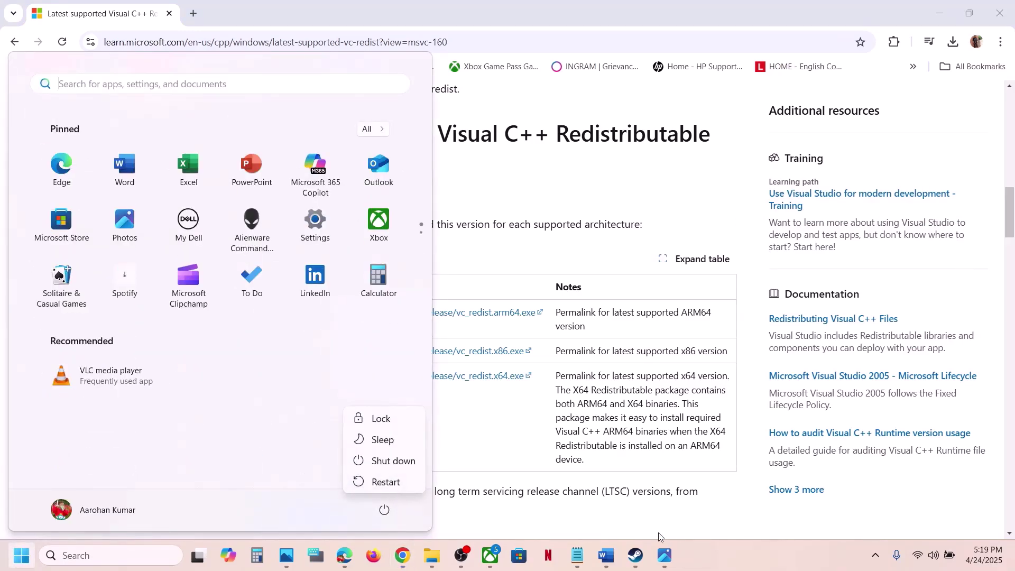
{"action": "left_click", "coordinate": [634, 555]}
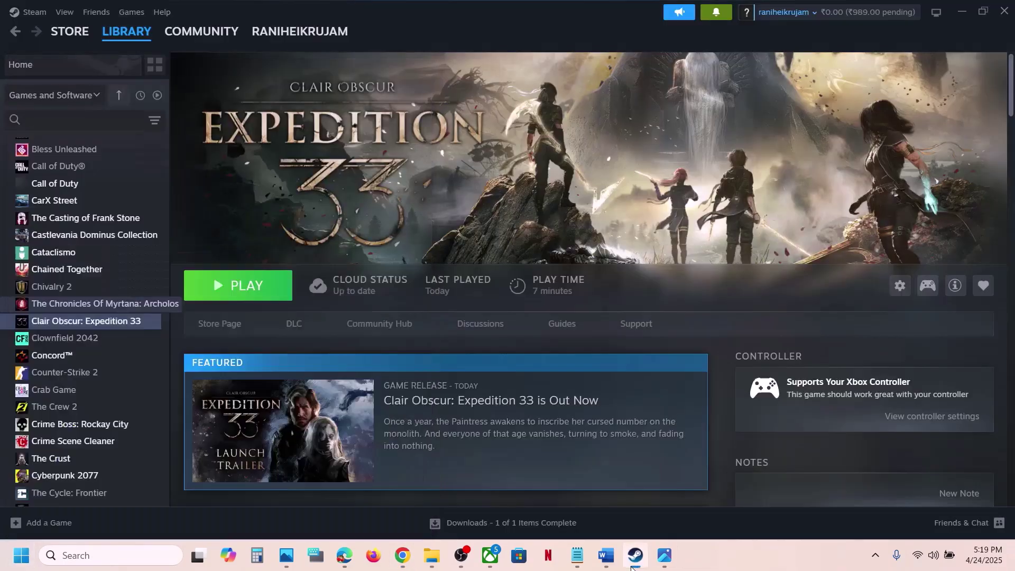
{"action": "left_click", "coordinate": [732, 566]}
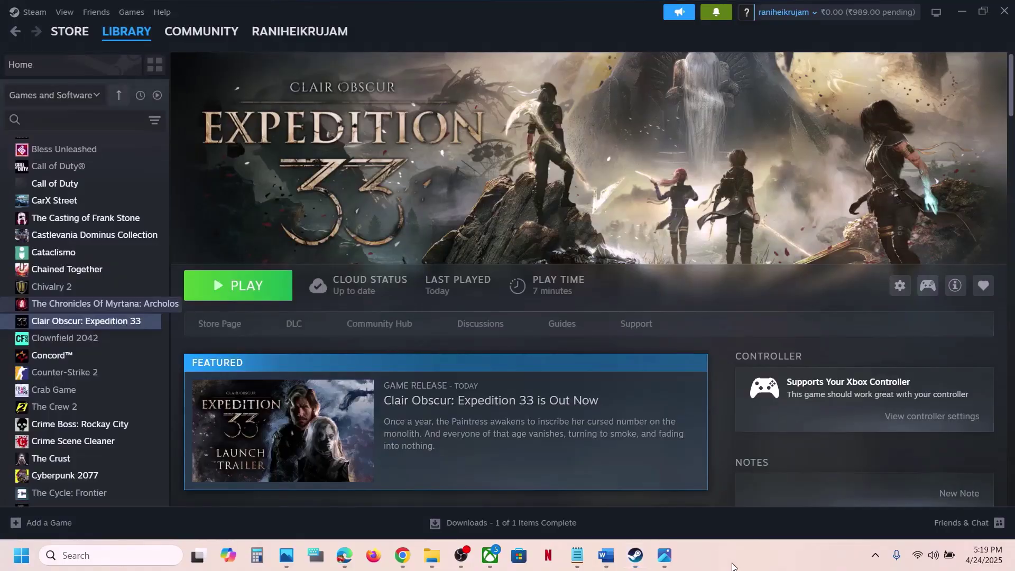
- Return to the Word document and view the Step 11 instructions on increasing virtual memory
{"action": "left_click", "coordinate": [606, 555]}
{"action": "scroll", "coordinate": [381, 325], "scroll_direction": "down", "scroll_amount": 4}
{"action": "scroll", "coordinate": [380, 324], "scroll_direction": "down", "scroll_amount": 3}
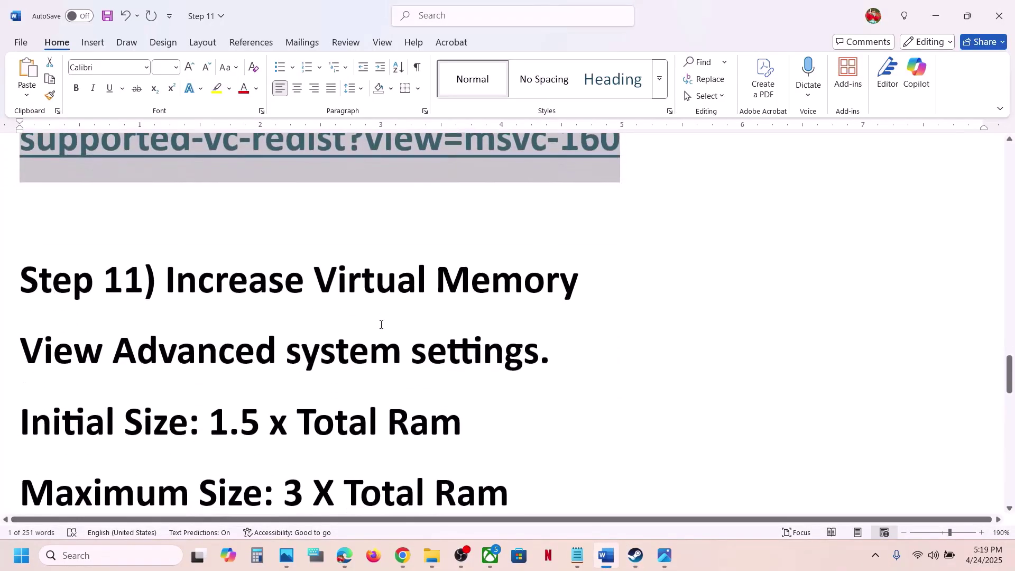